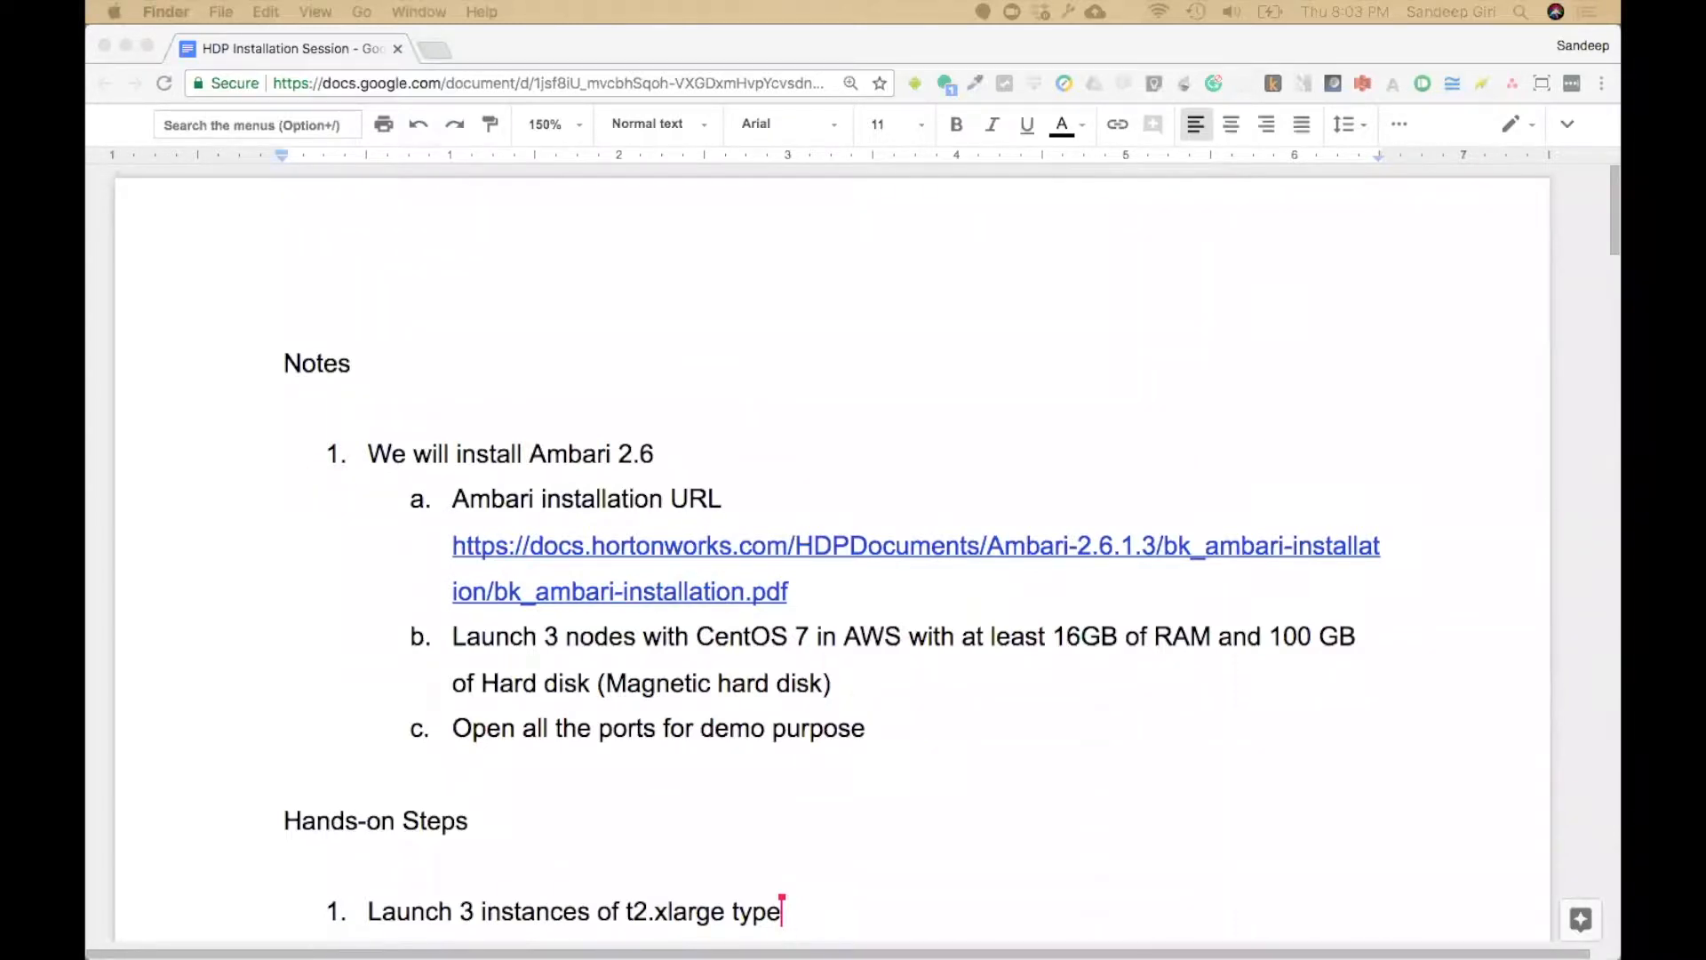
click(446, 383)
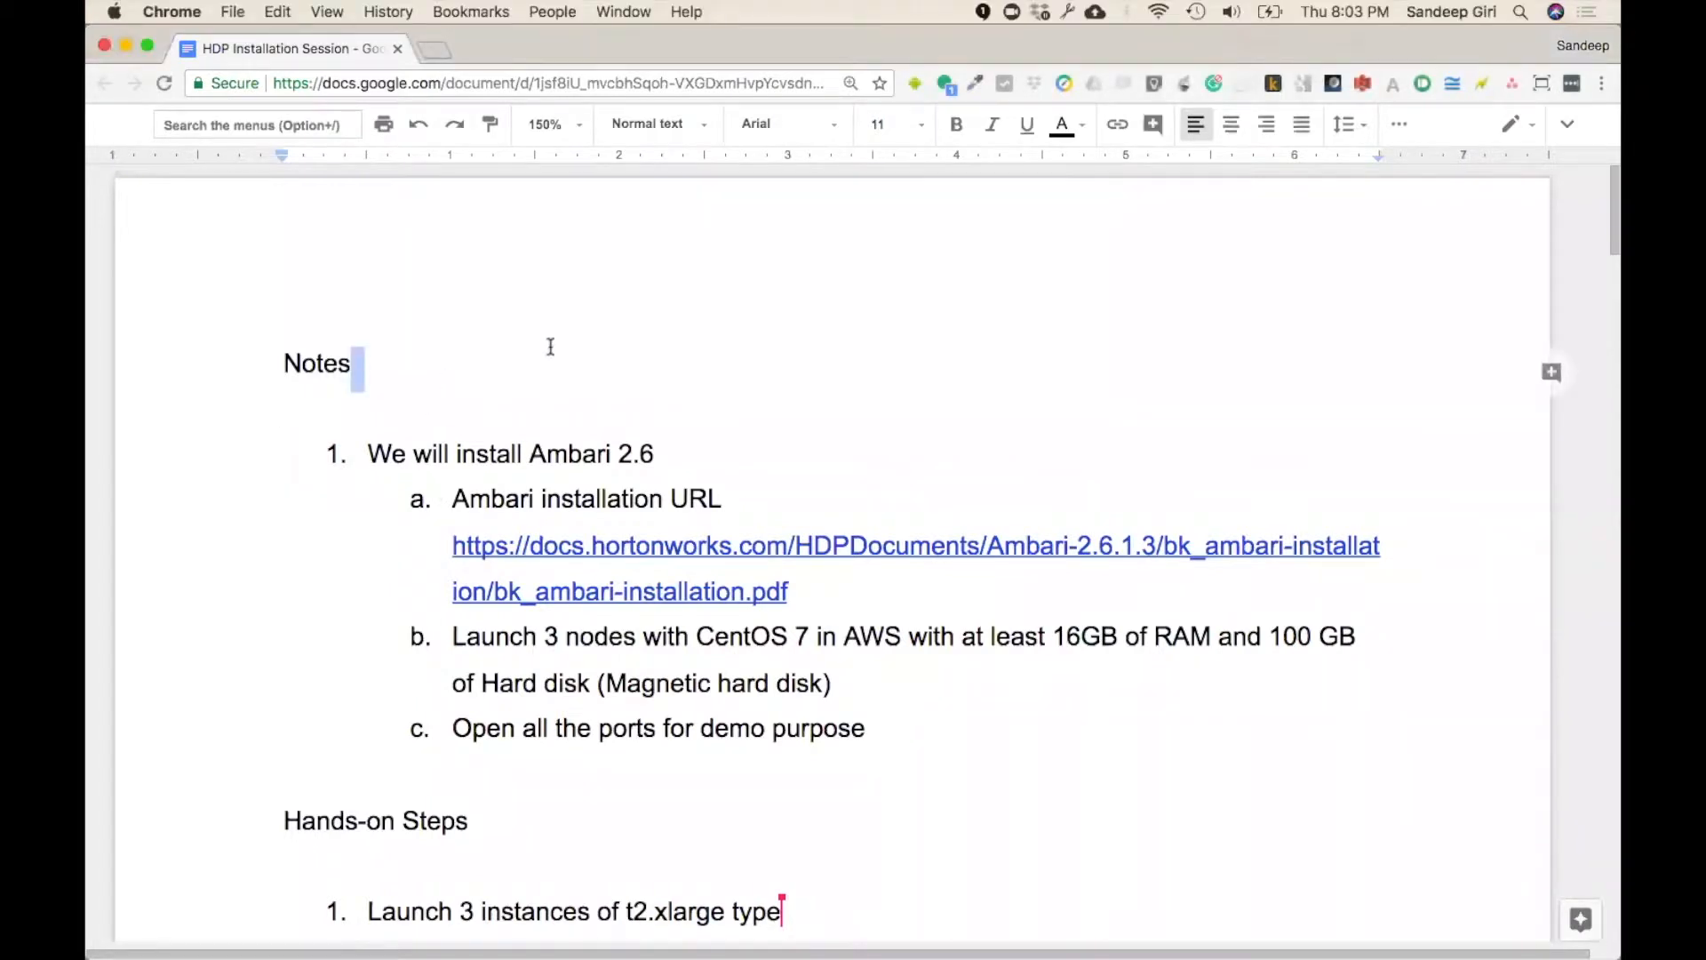
click(430, 393)
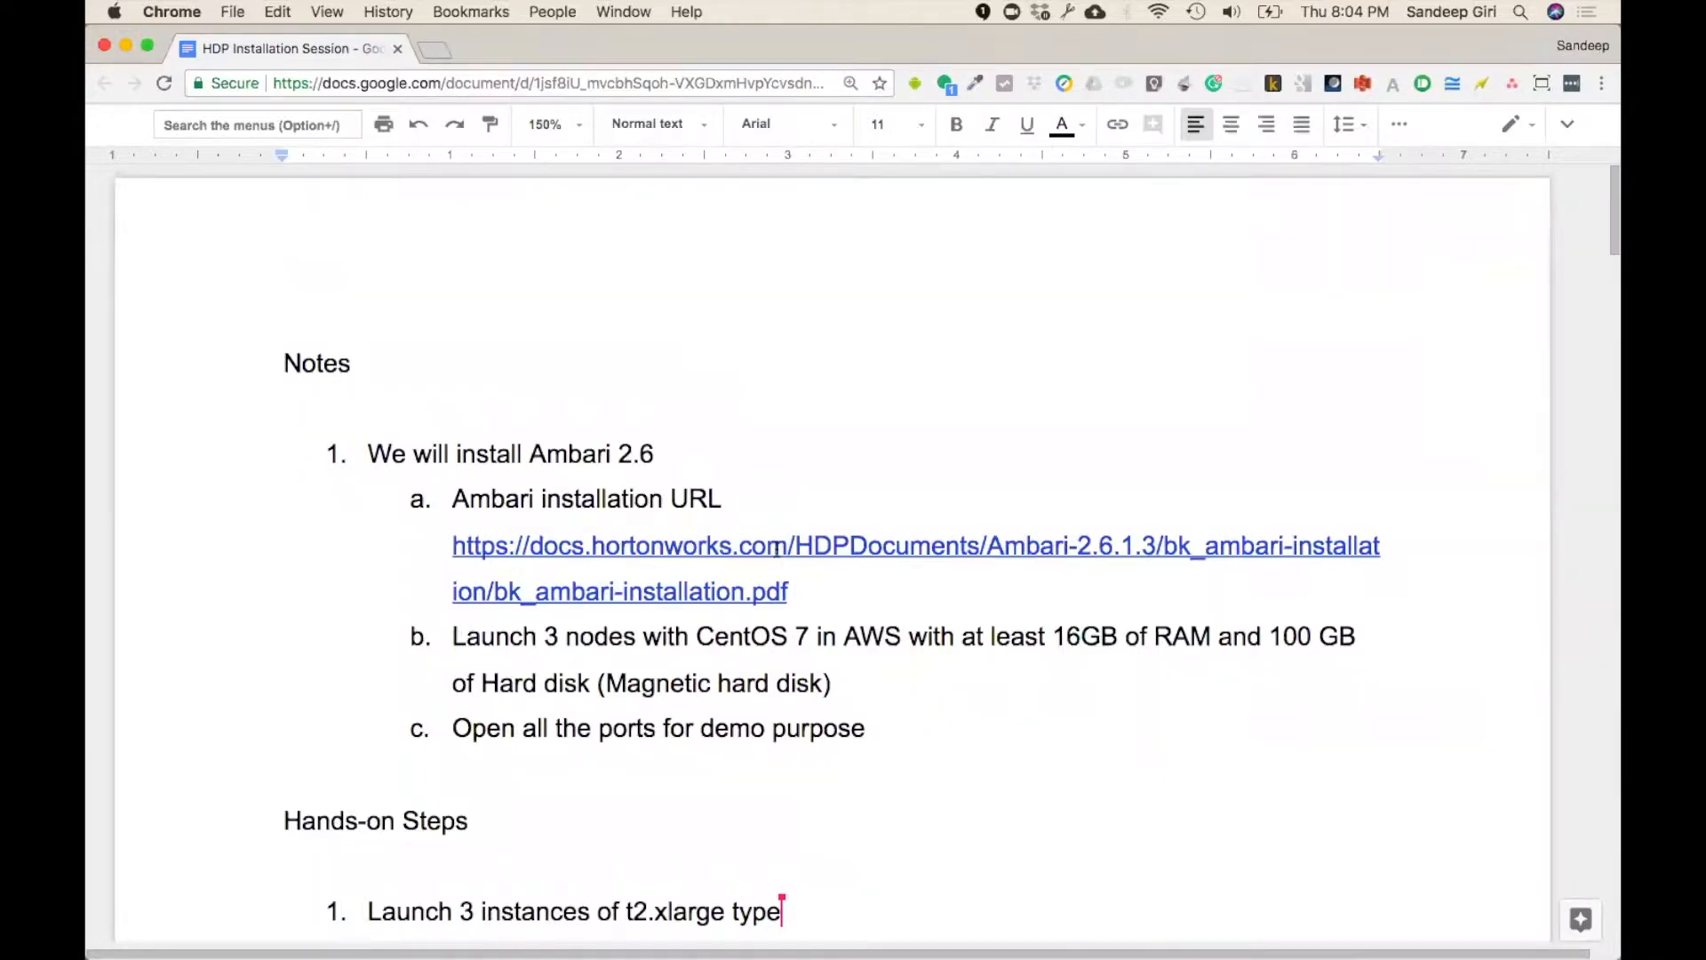
double_click(834, 588)
click(714, 725)
key(super+Left)
click(1099, 742)
- Switch to Skitch and dismiss its capture options so the blank canvas is ready
key(super+space)
text(skit)
key(BackSpace)
key(Return)
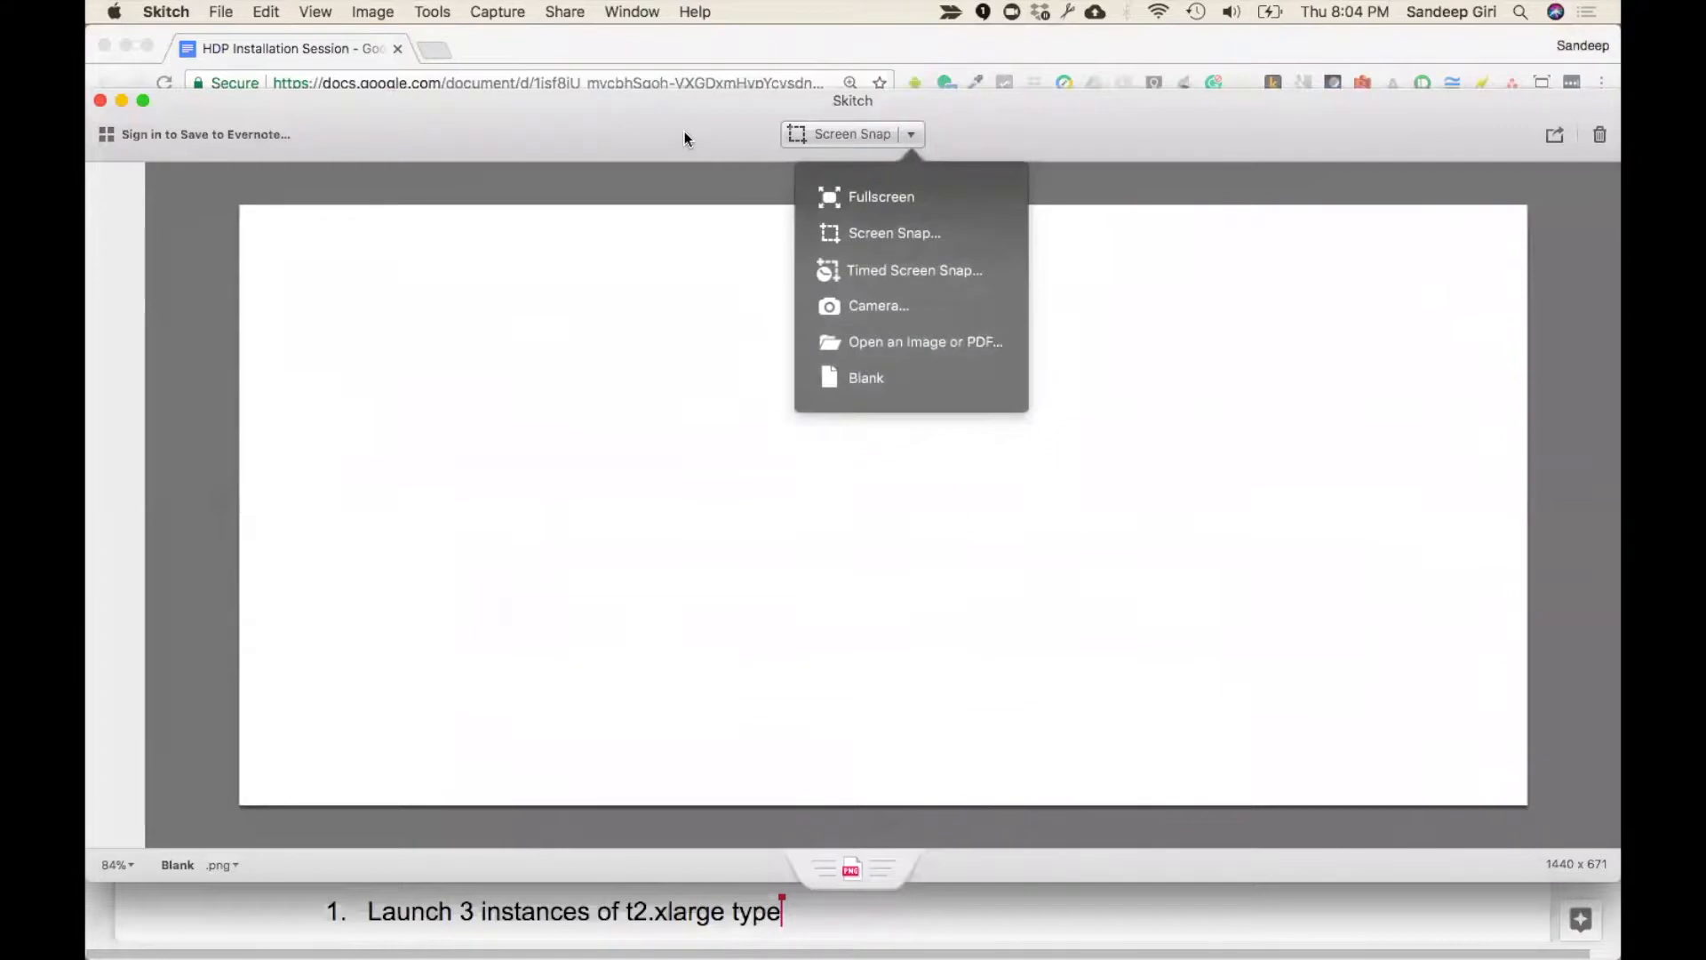
click(685, 132)
- Draw three large red rectangles side by side across the blank canvas
click(126, 416)
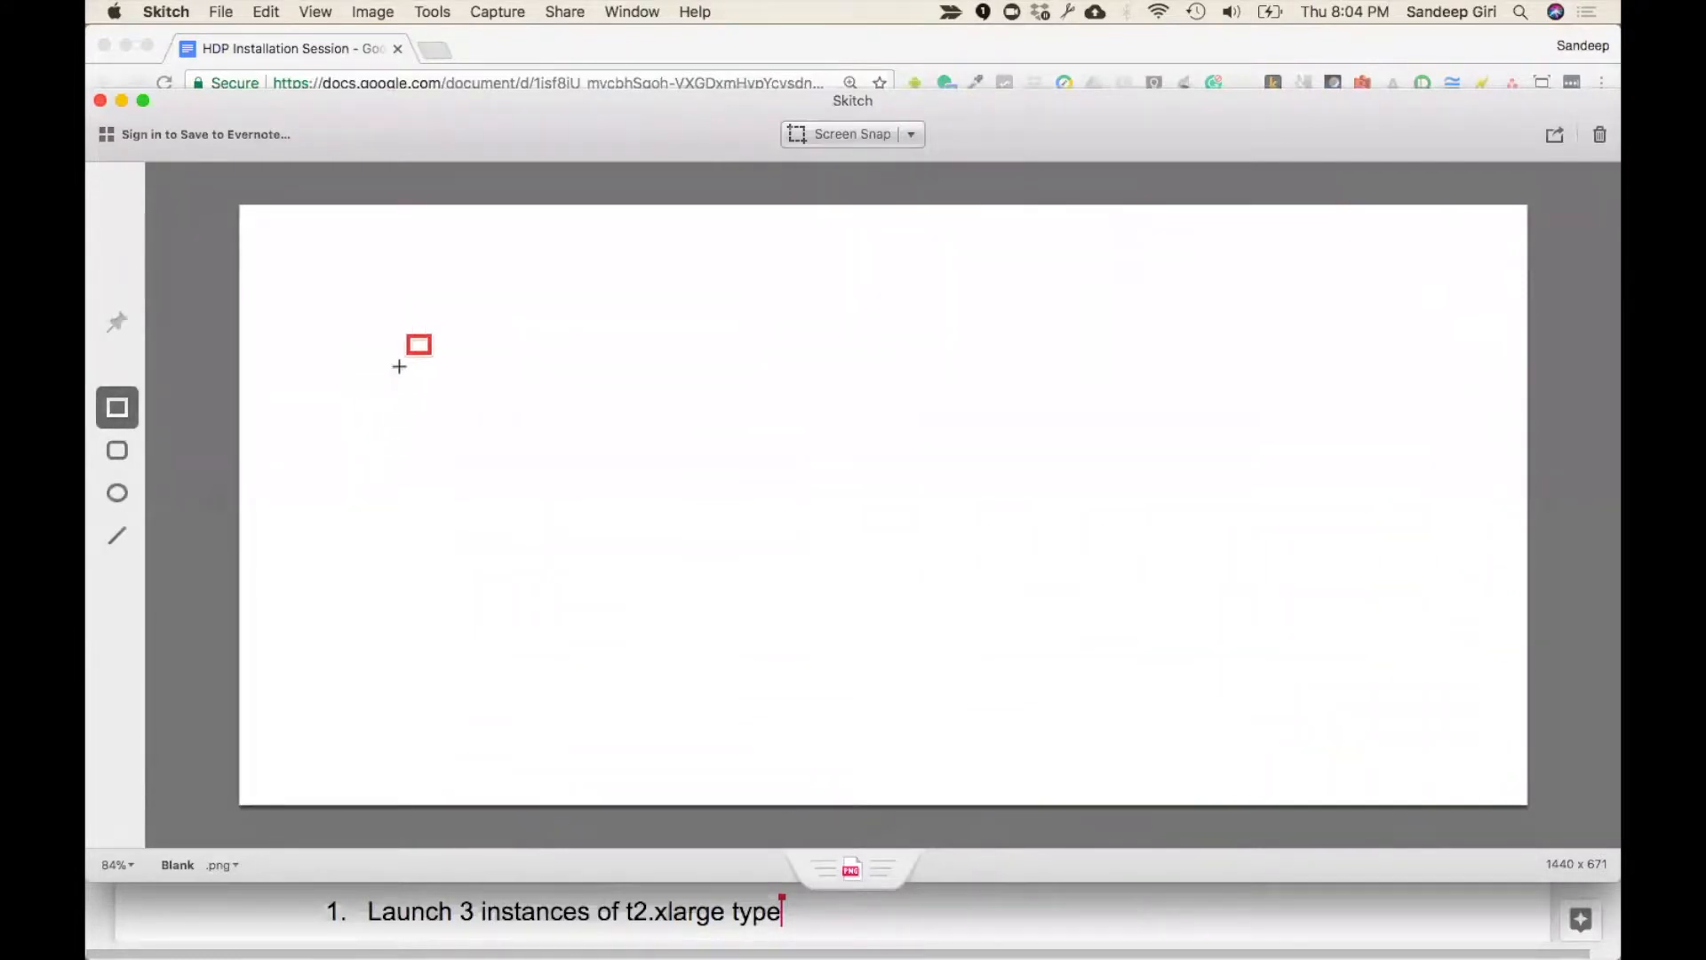
drag(404, 335, 782, 596)
drag(839, 327, 1130, 602)
drag(1172, 329, 1443, 600)
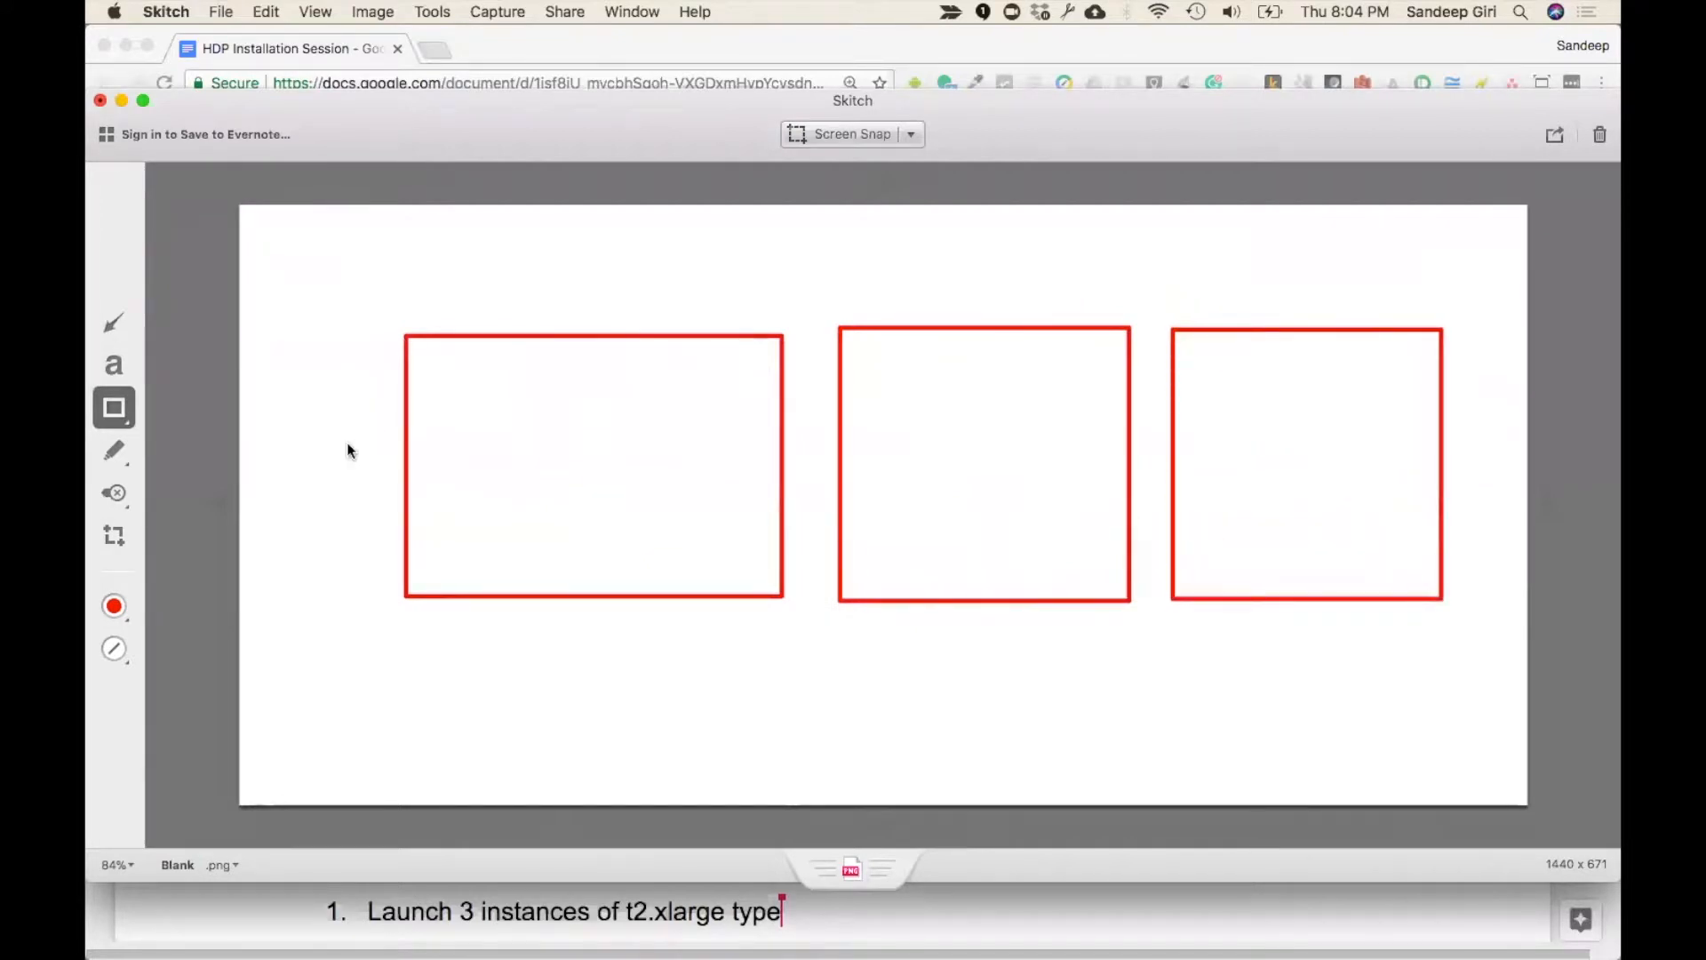
- Add the text label "datanode" above the first rectangle
click(116, 449)
click(116, 370)
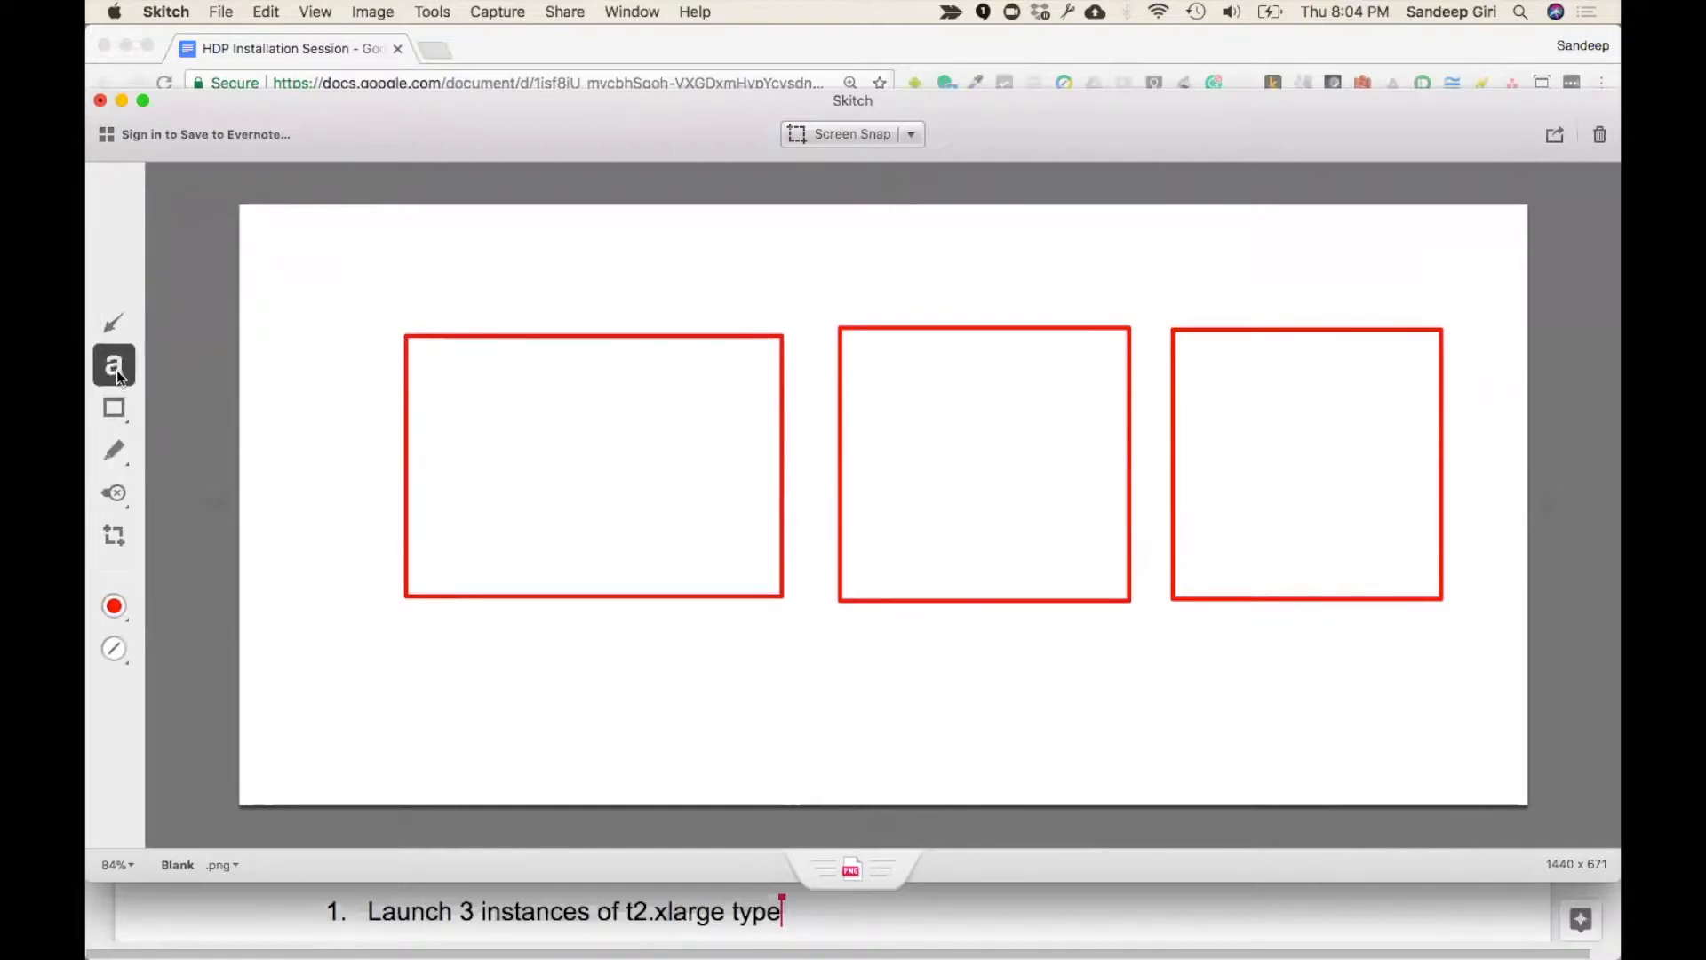
click(538, 296)
text(data)
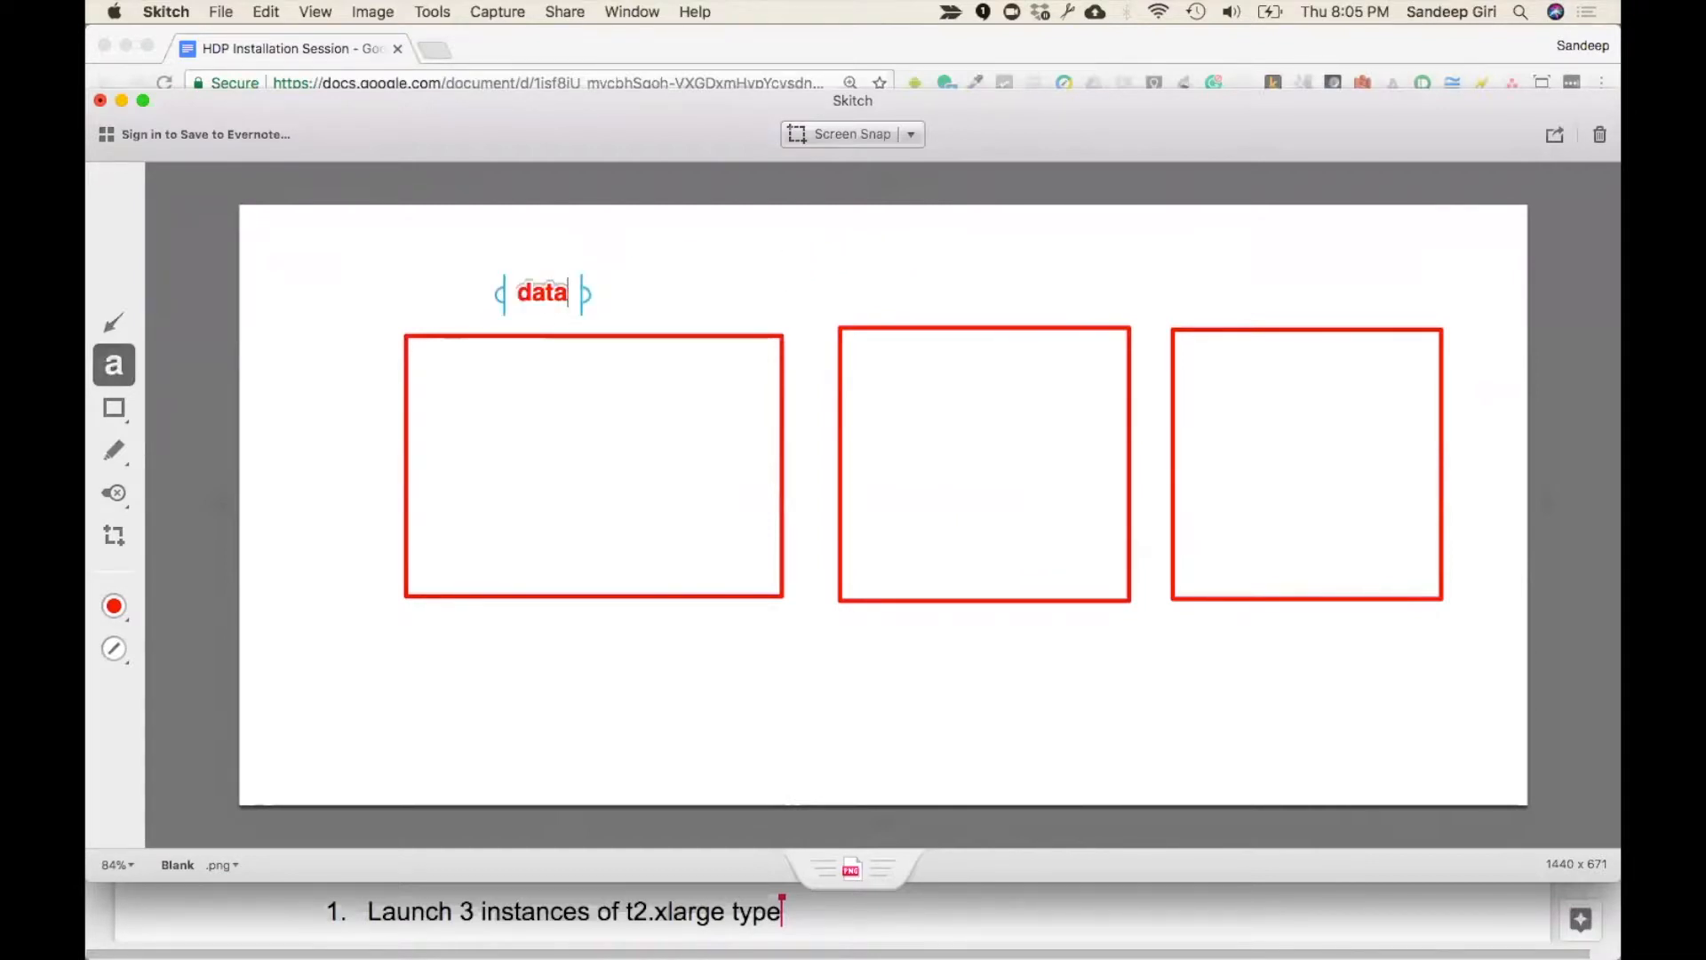
text(node)
key(Escape)
- Duplicate the "datanode" label twice and place the copies above the second and third rectangles
click(603, 303)
key(super+d)
key(super+d)
drag(632, 352, 1328, 304)
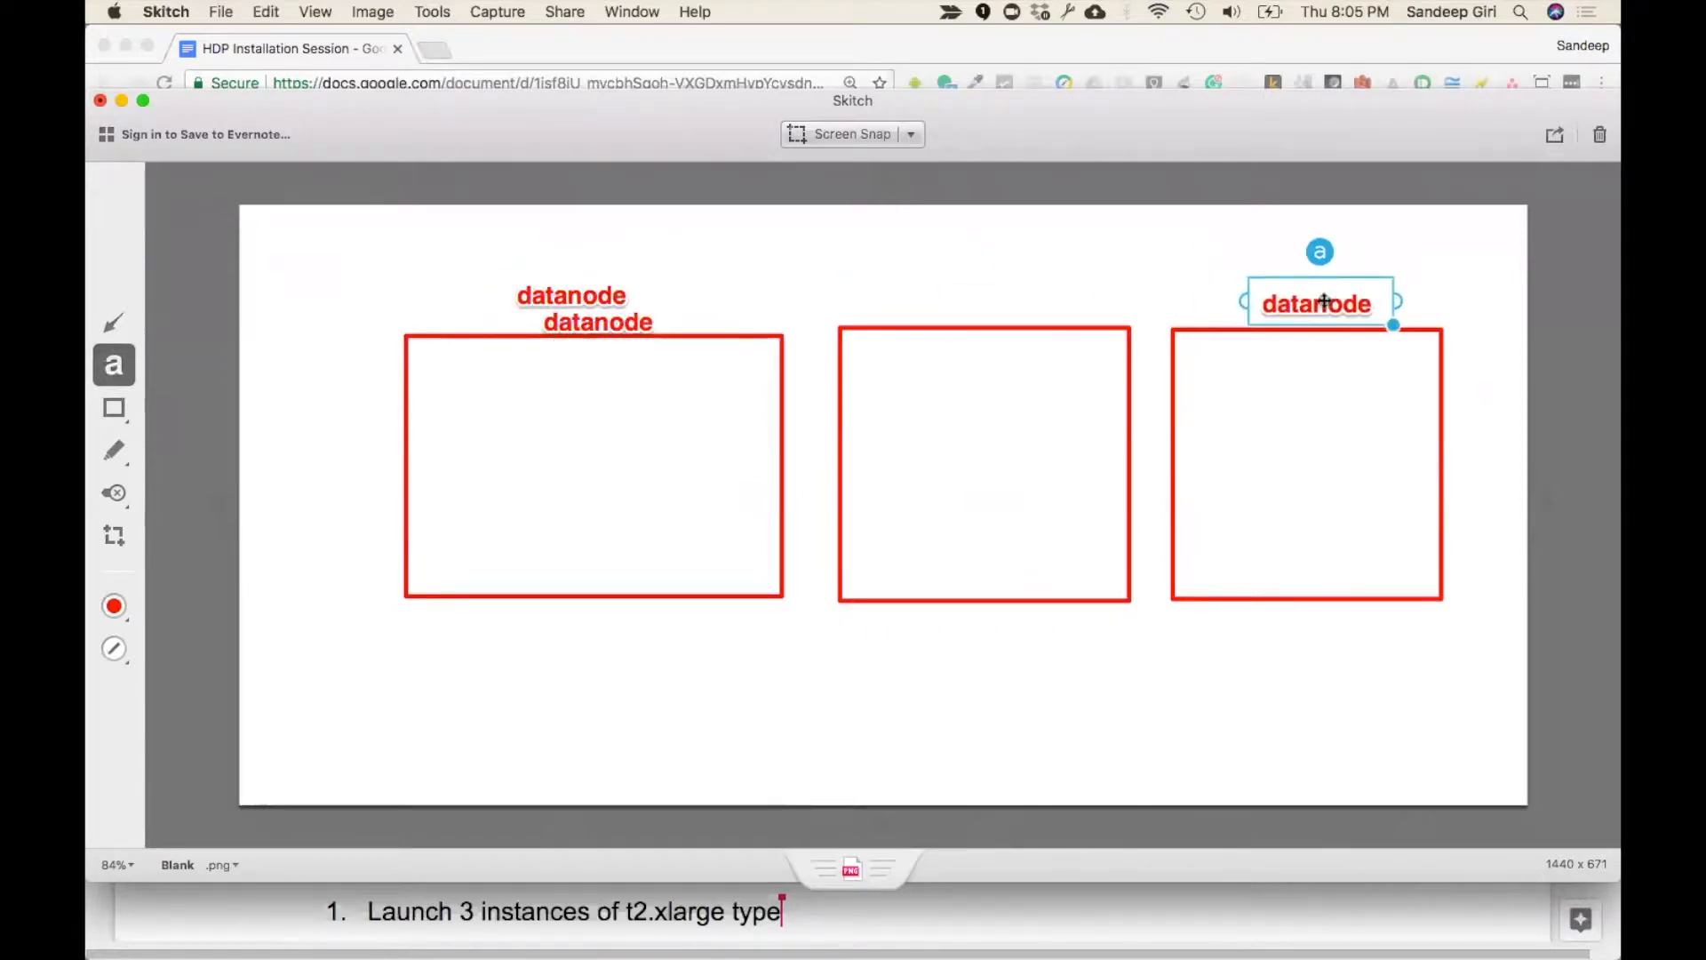
drag(624, 311, 1028, 272)
key(Escape)
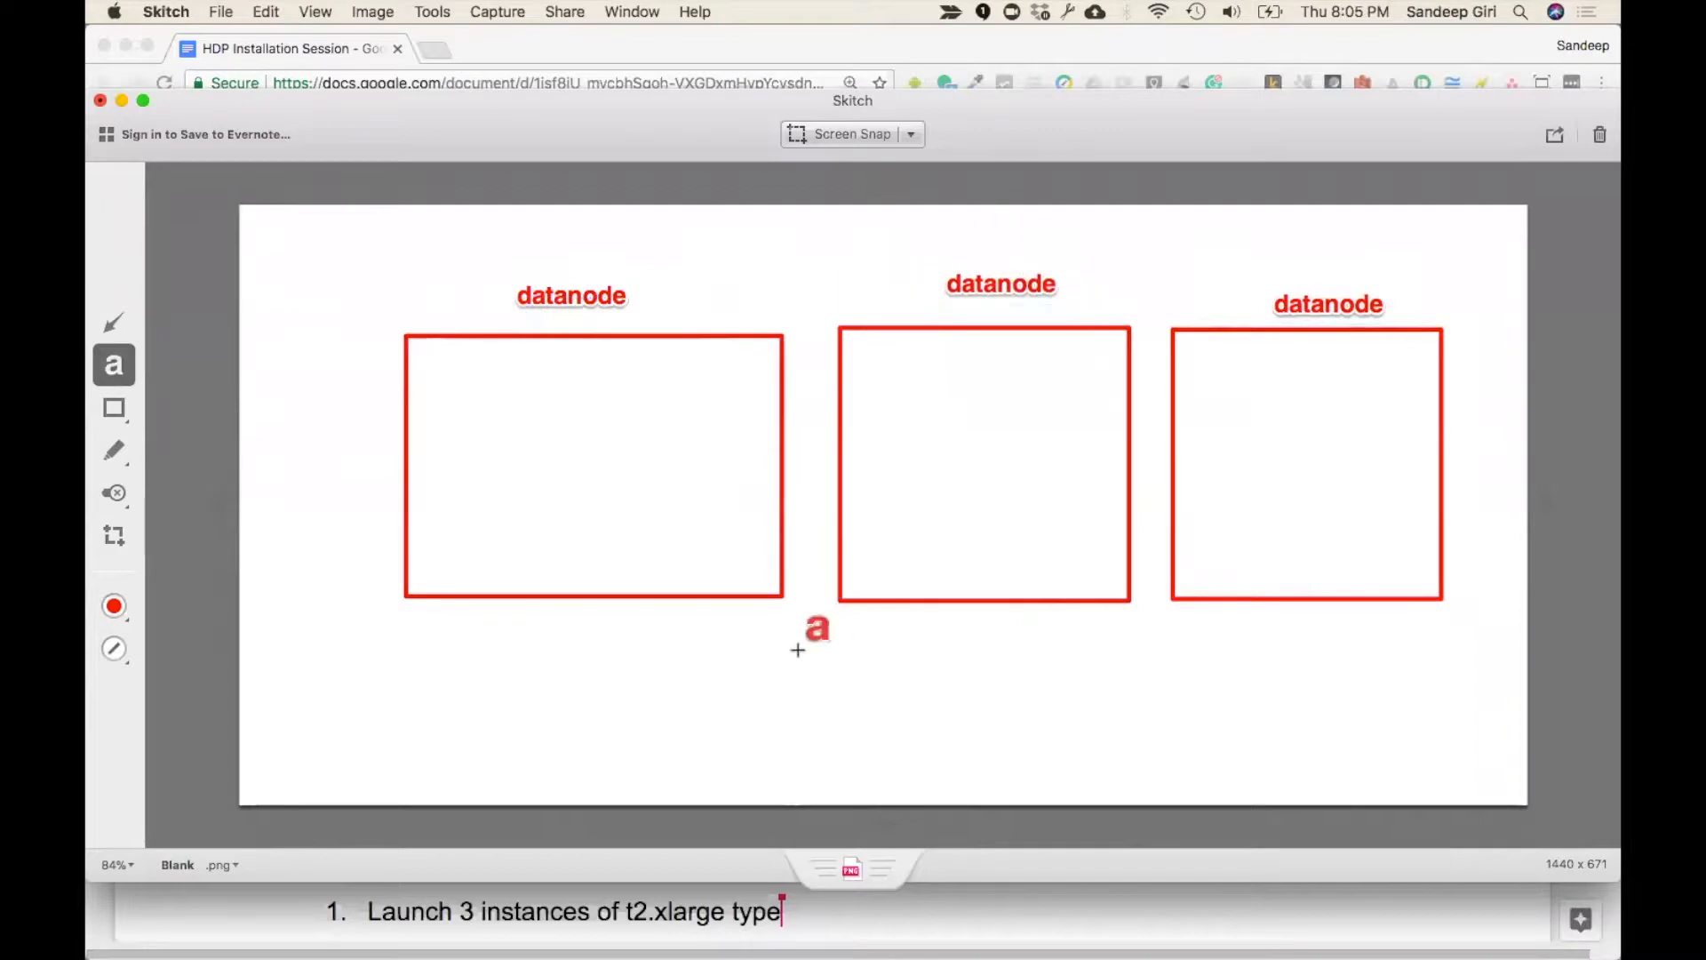
- Add the text label "Namenode" below the first rectangle and point out each existing label
click(469, 631)
text(Namenode)
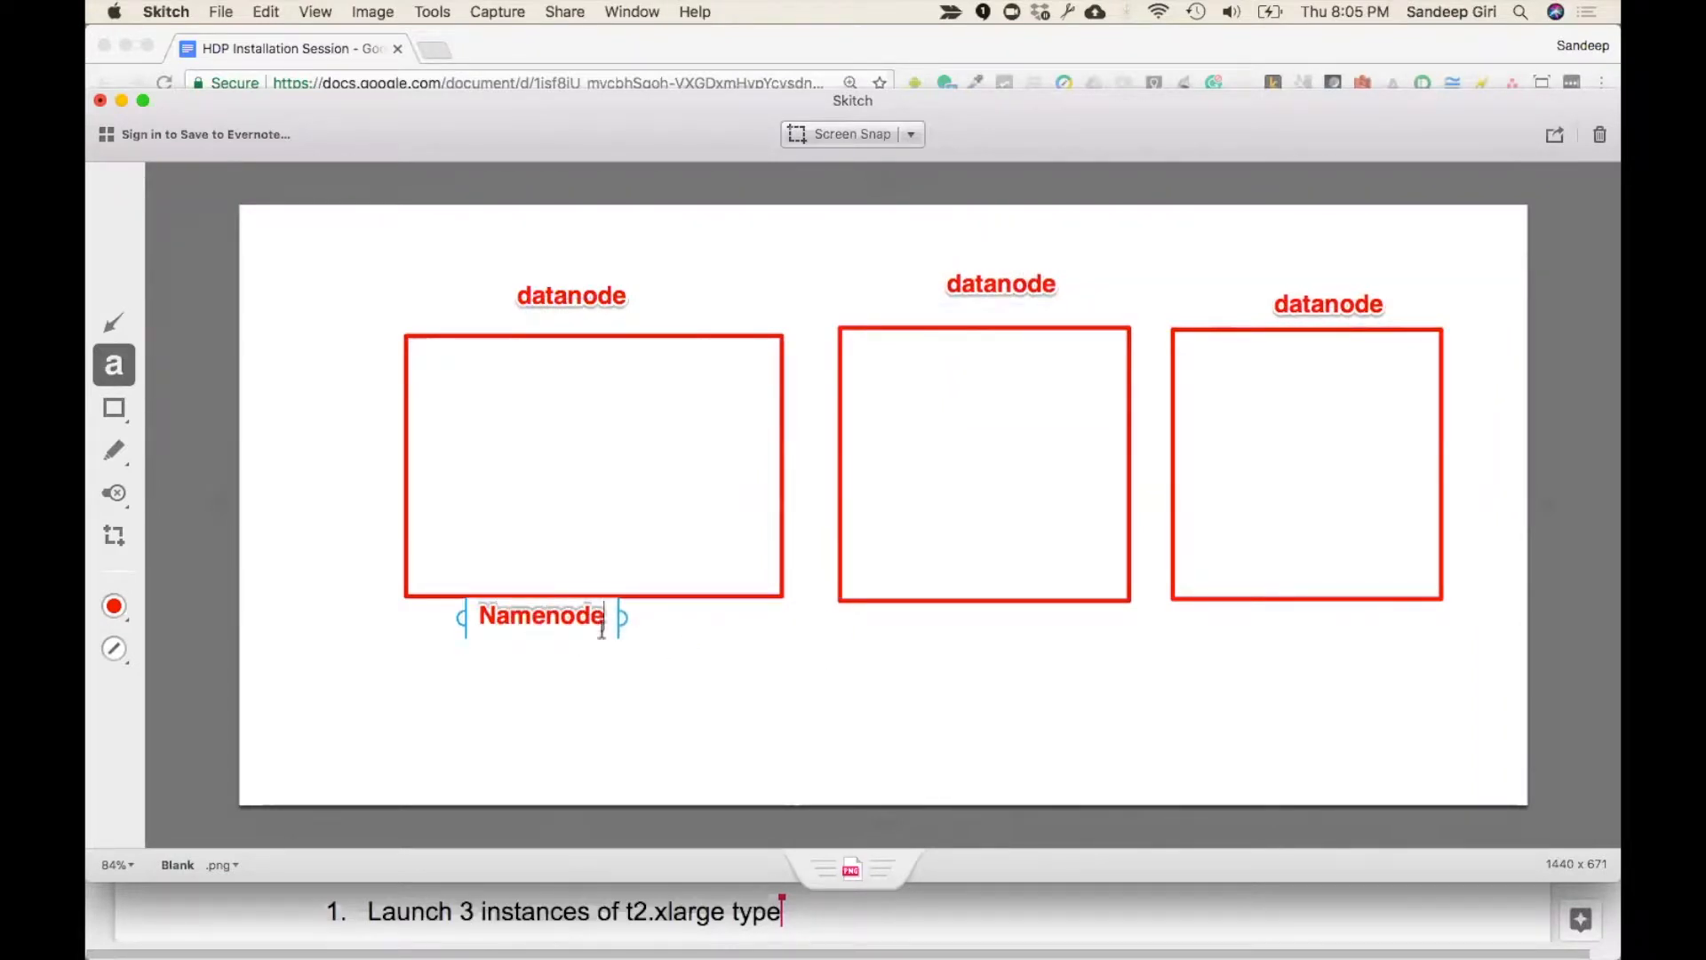
key(Escape)
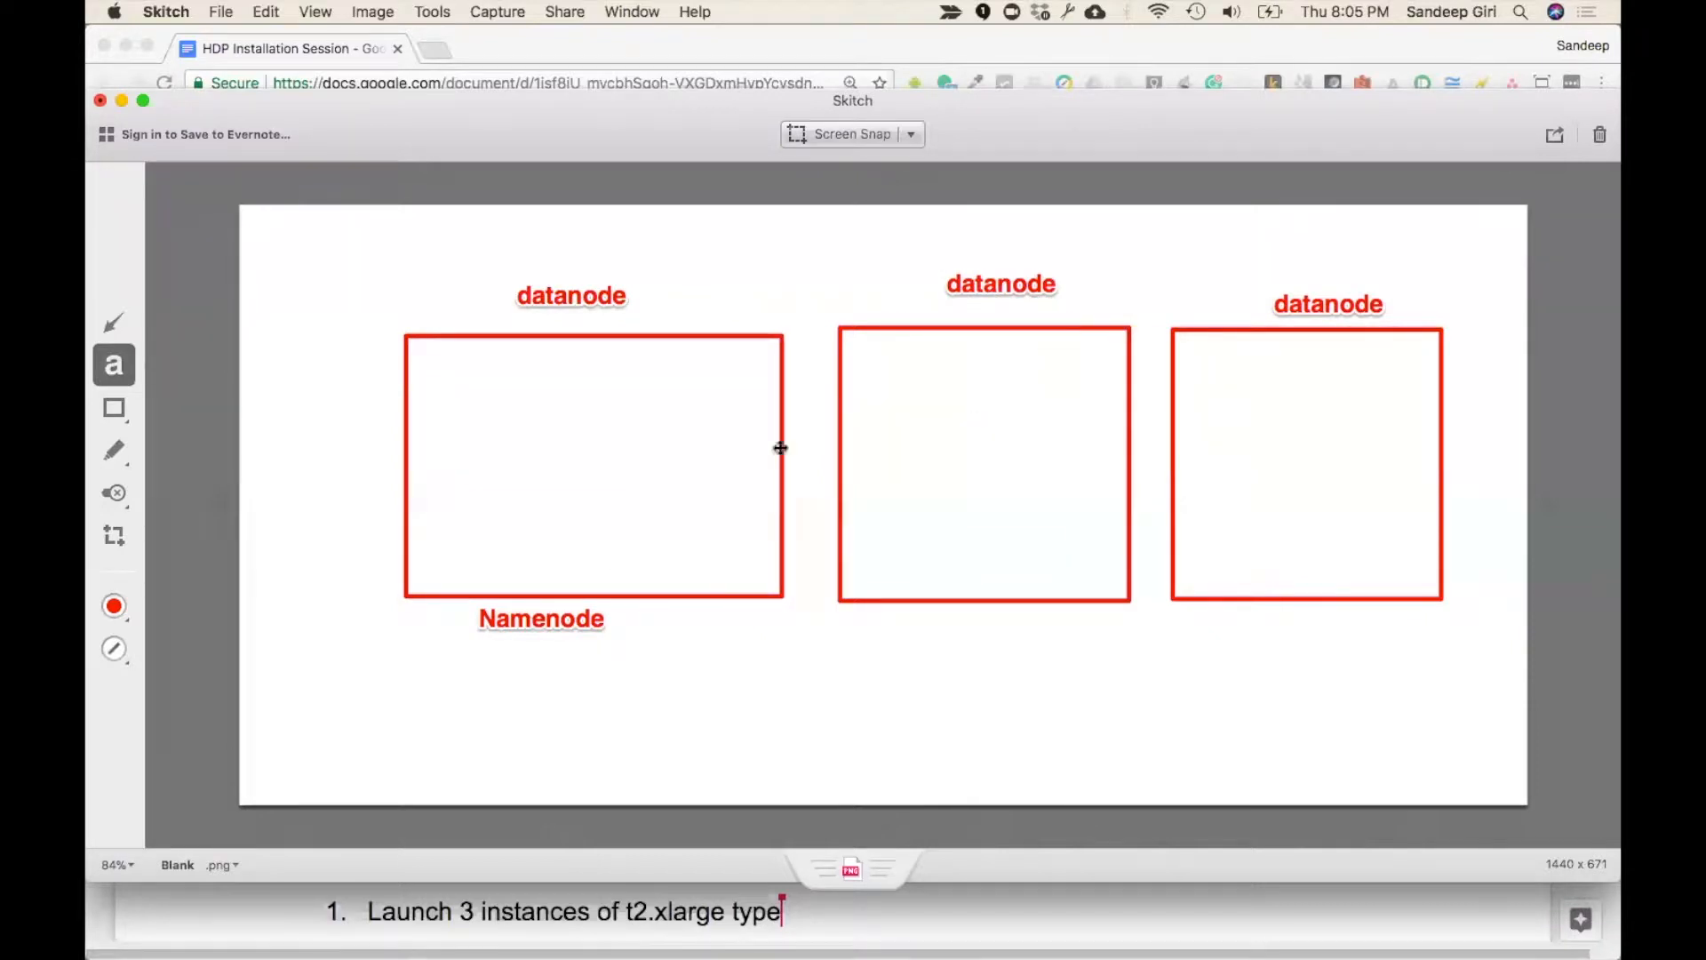
click(576, 618)
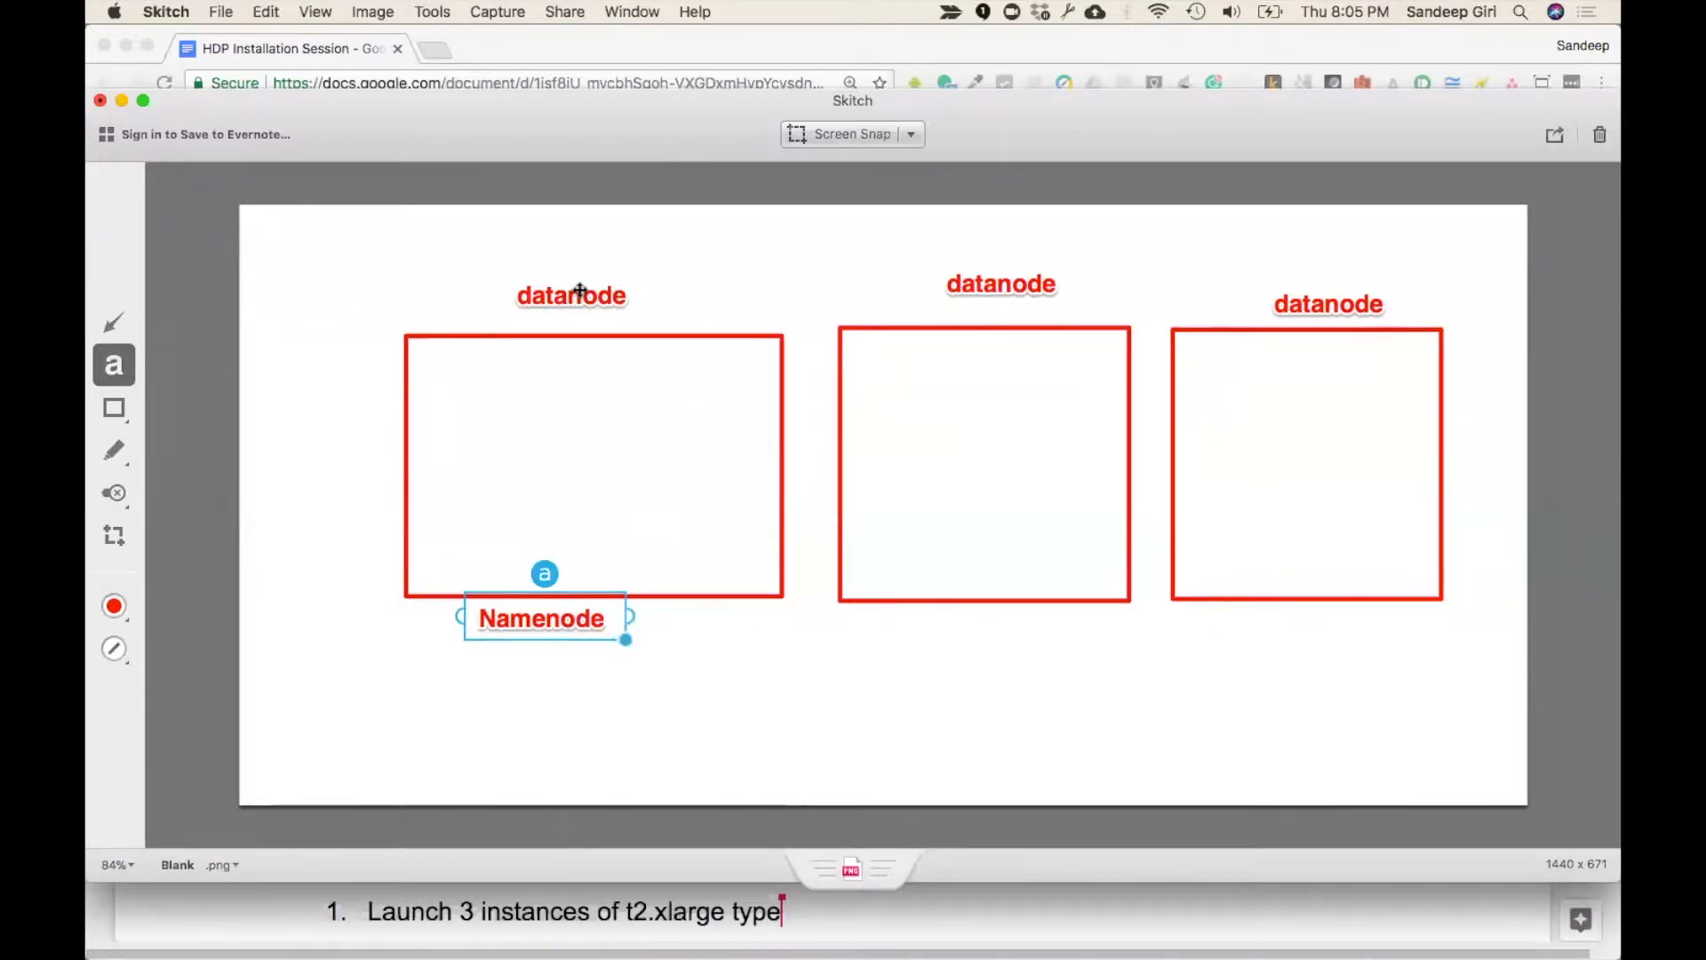
click(599, 296)
click(983, 273)
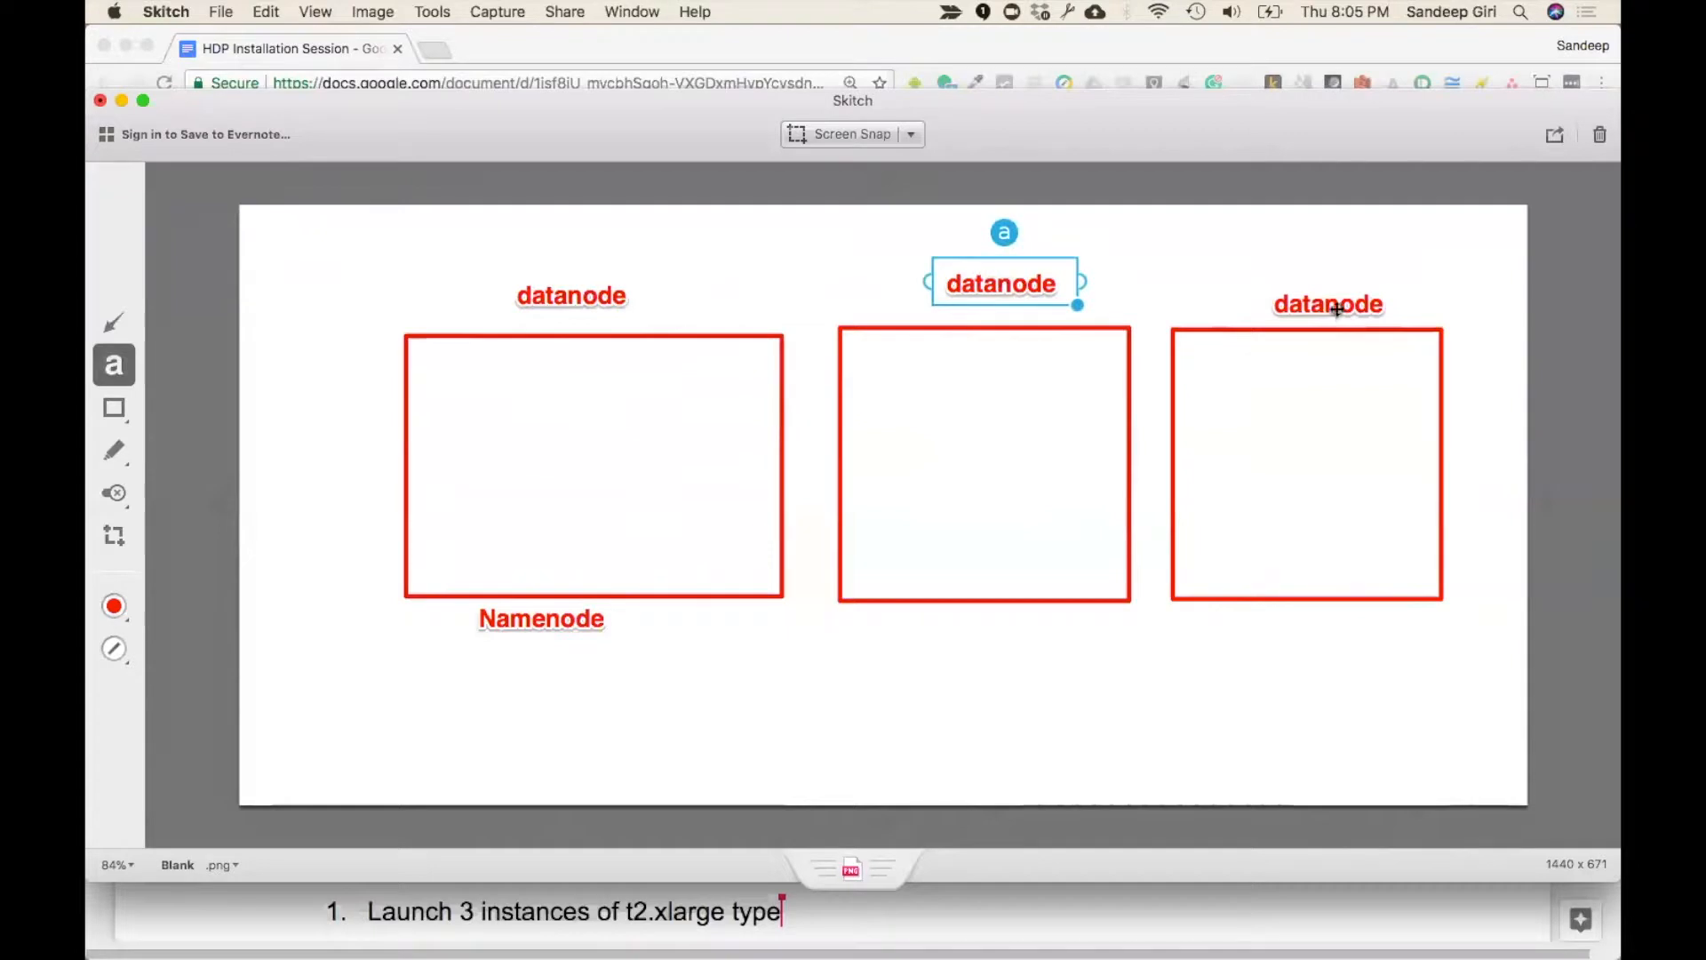
click(1332, 306)
- Undo the Namenode and datanode labels so only the three rectangles remain
key(super+z)
key(super+z)
key(super+z)
key(super+z)
key(super+z)
key(super+z)
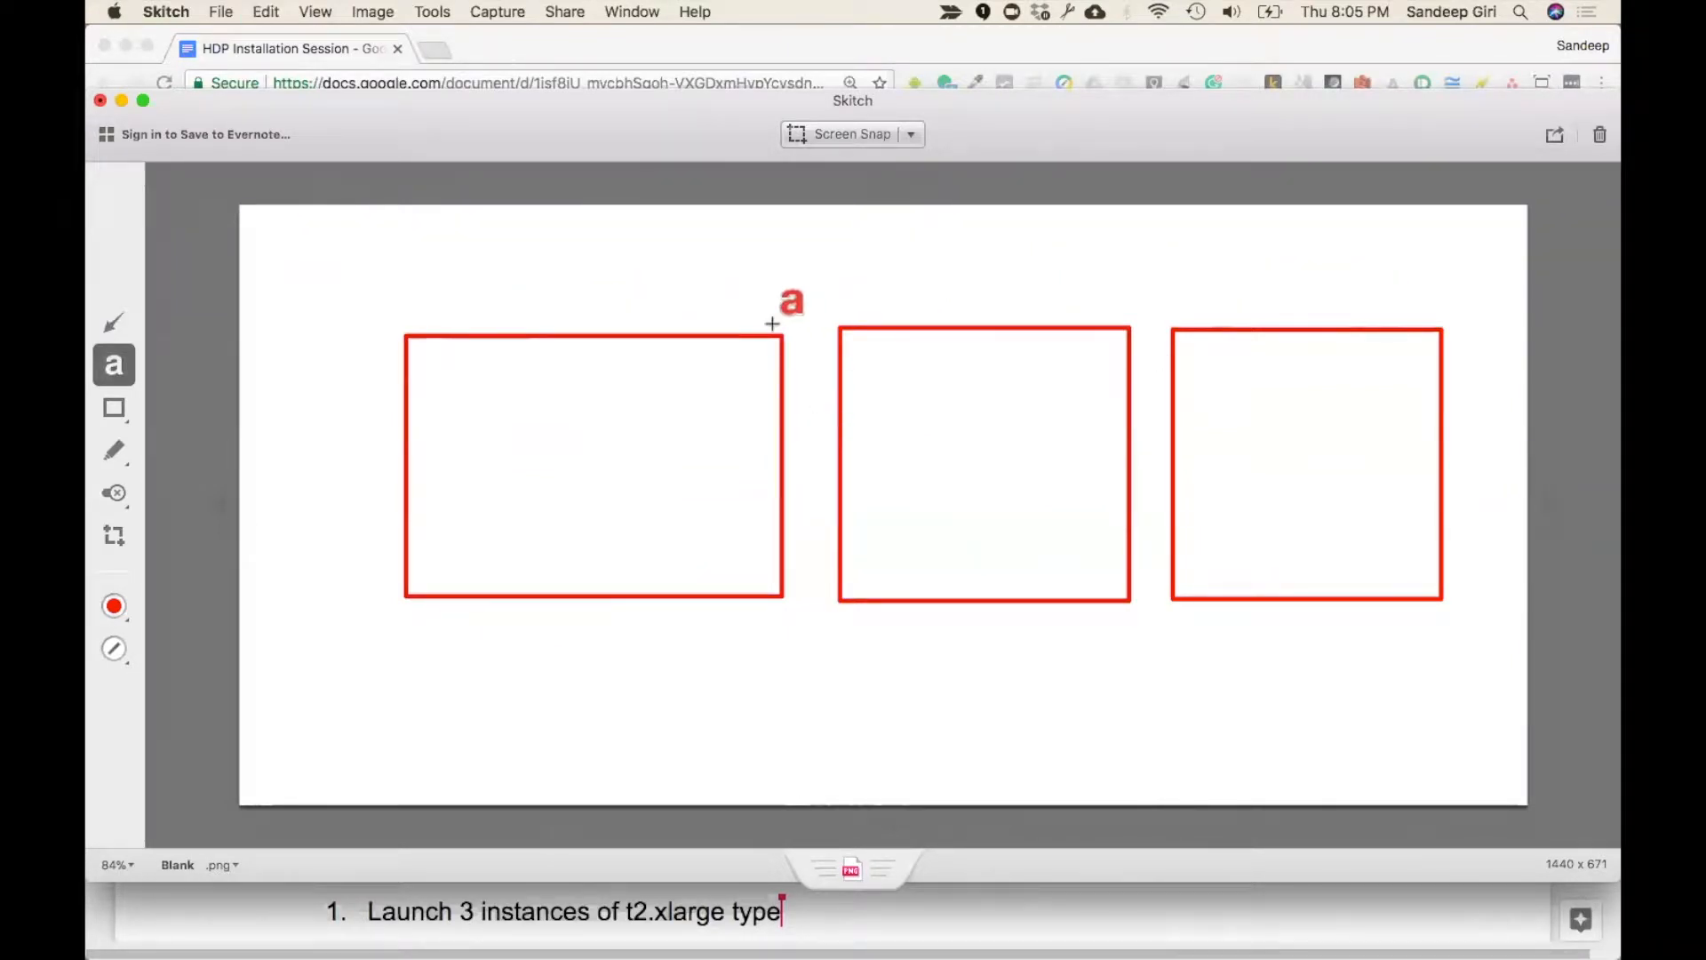
- Handwrite "Ambari" above the first rectangle with the pencil
click(114, 450)
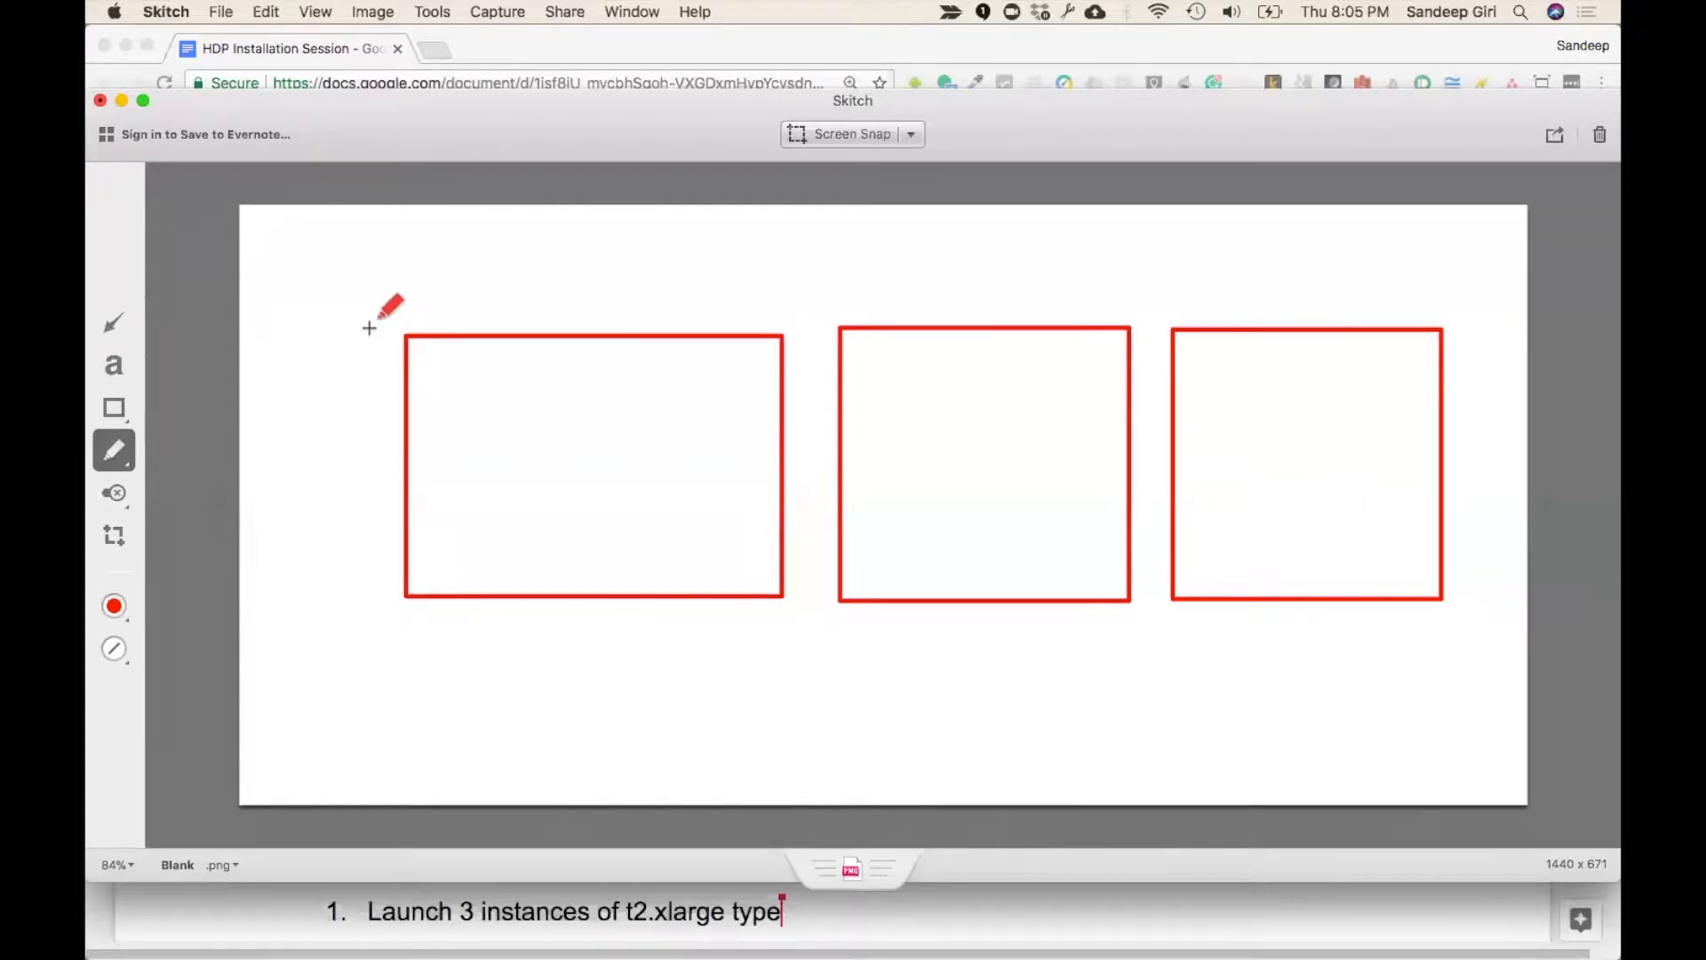
mouse_move(481, 315)
mouse_down()
mouse_move(498, 270)
mouse_move(533, 322)
mouse_move(519, 299)
mouse_move(558, 322)
mouse_move(605, 299)
mouse_move(613, 323)
mouse_move(731, 331)
mouse_up()
click(725, 284)
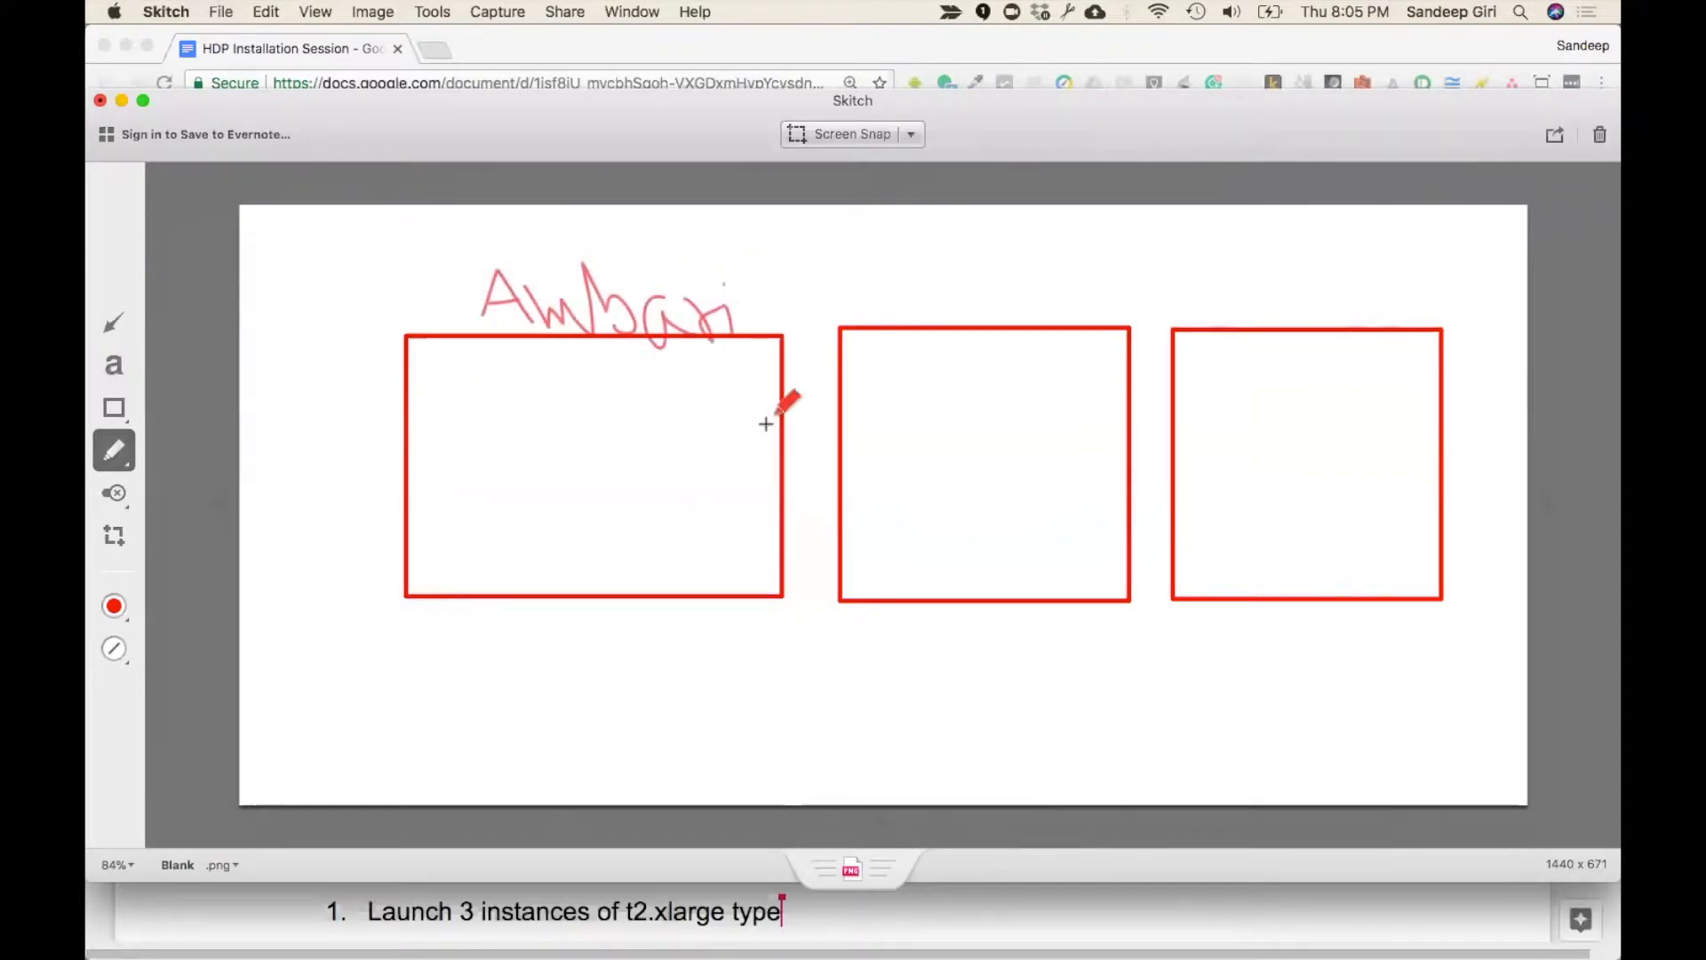
- Undo the handwritten "Ambari" strokes above the first rectangle
key(super+z)
key(super+z)
key(super+z)
key(super+z)
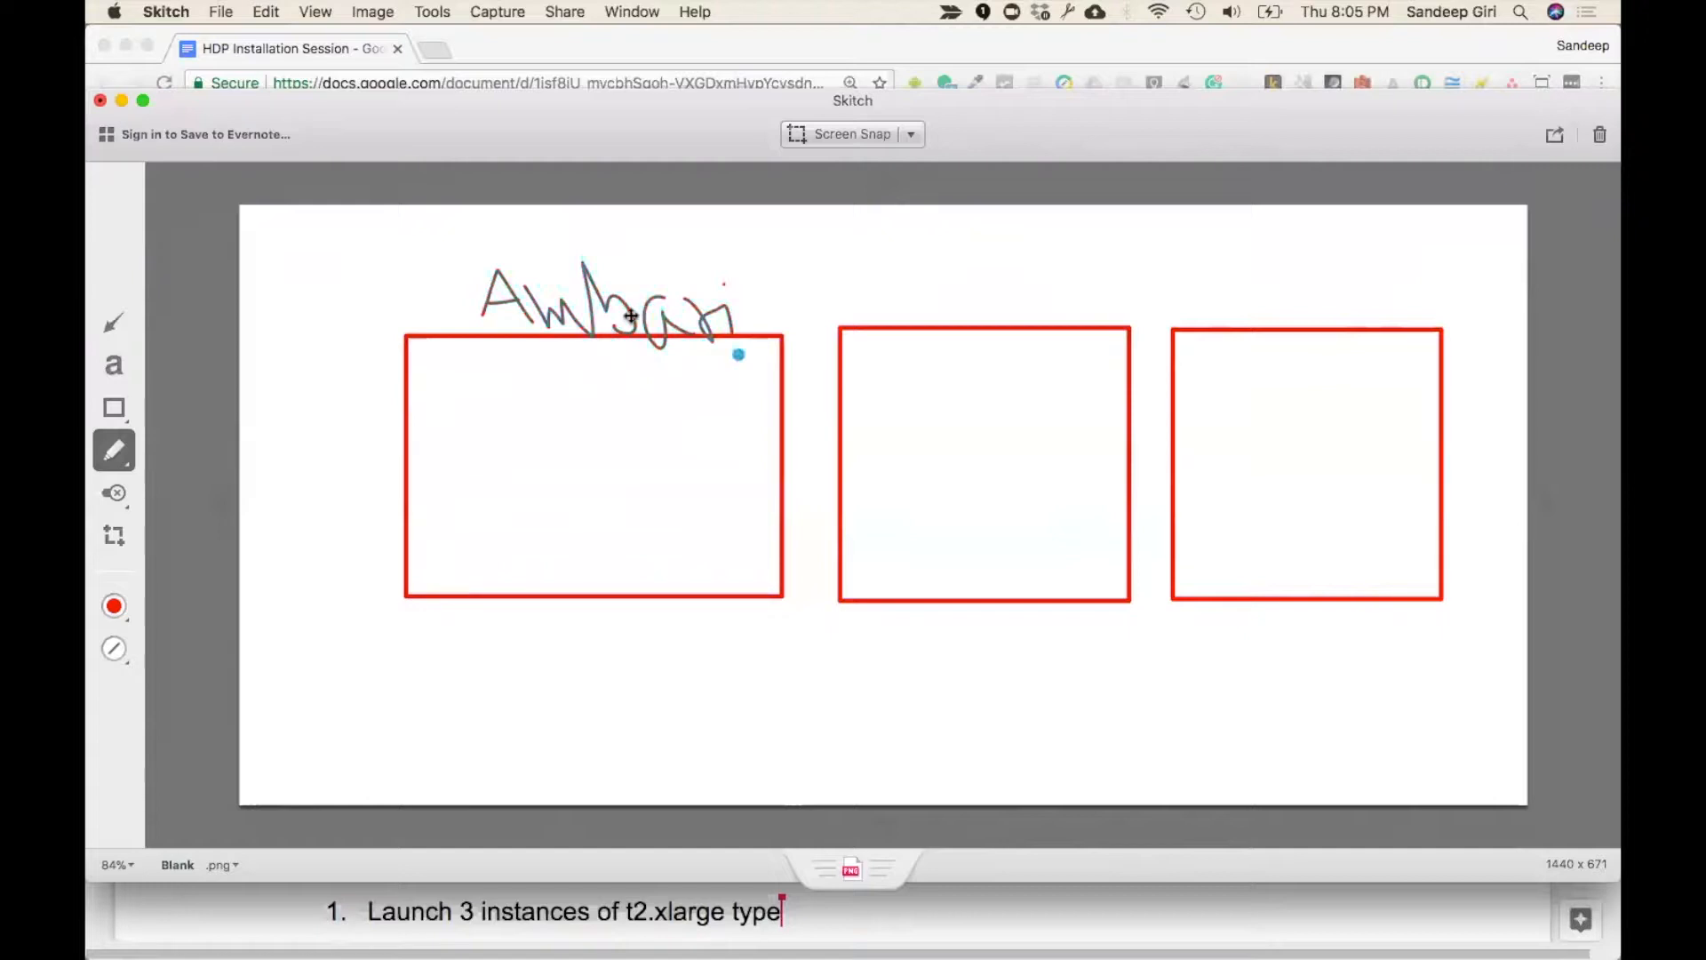
- Add the text label "AMbari" above the first rectangle
key(t)
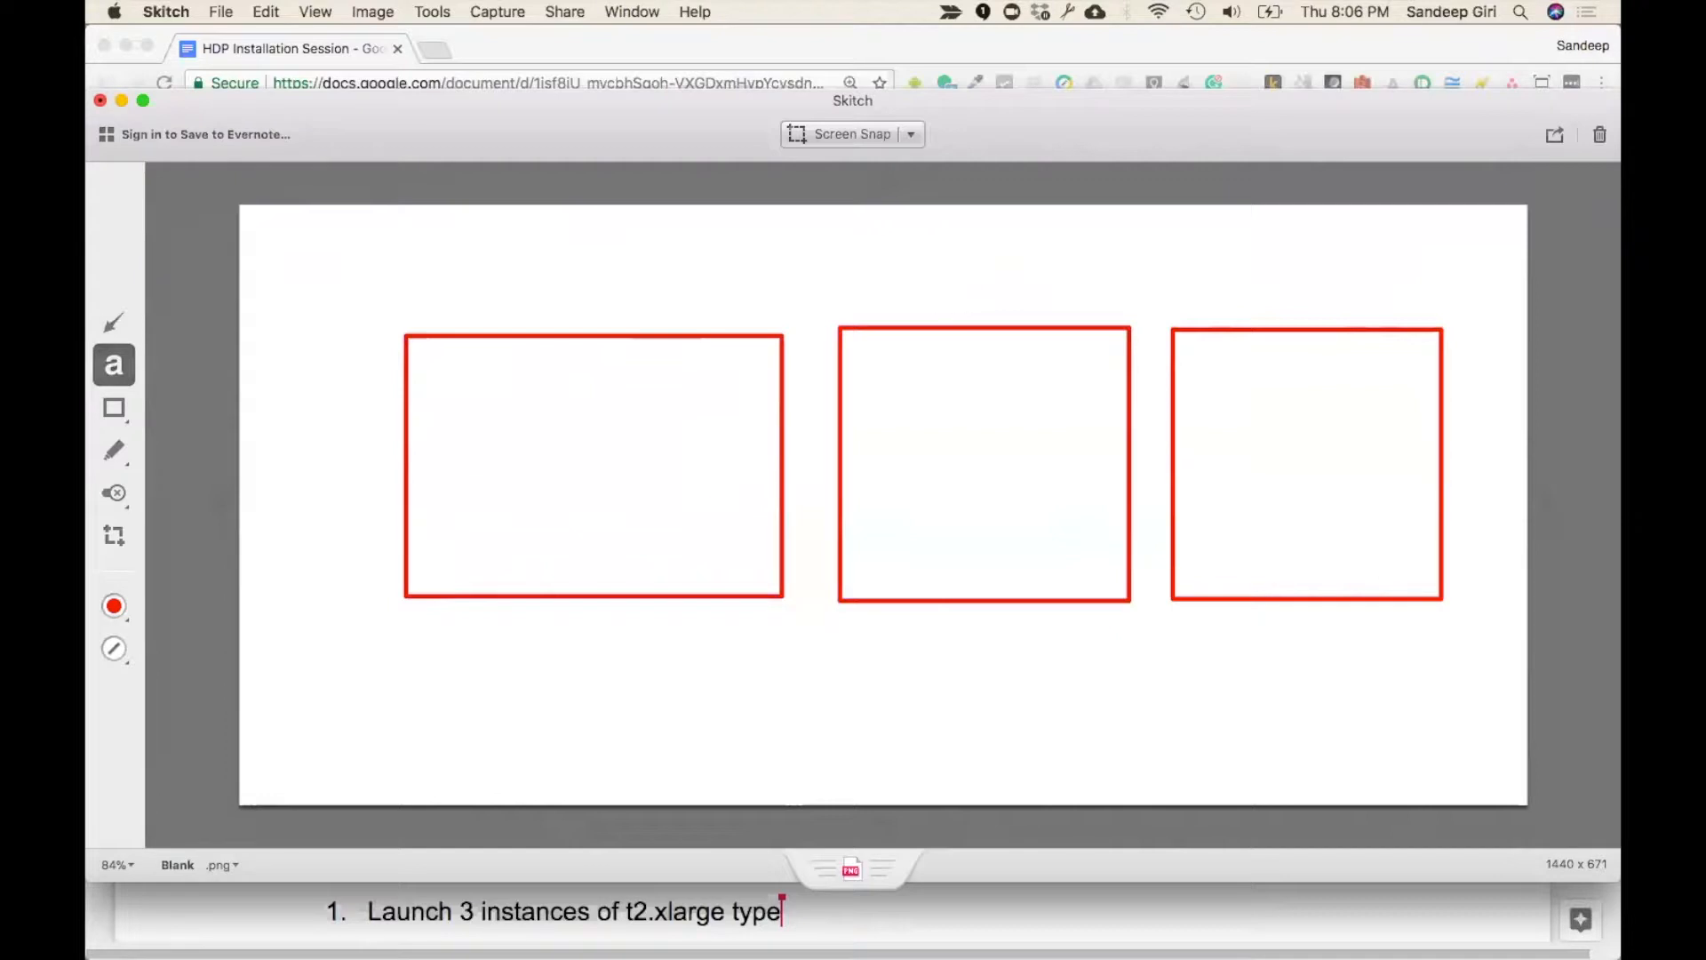
click(498, 306)
text(AMbari)
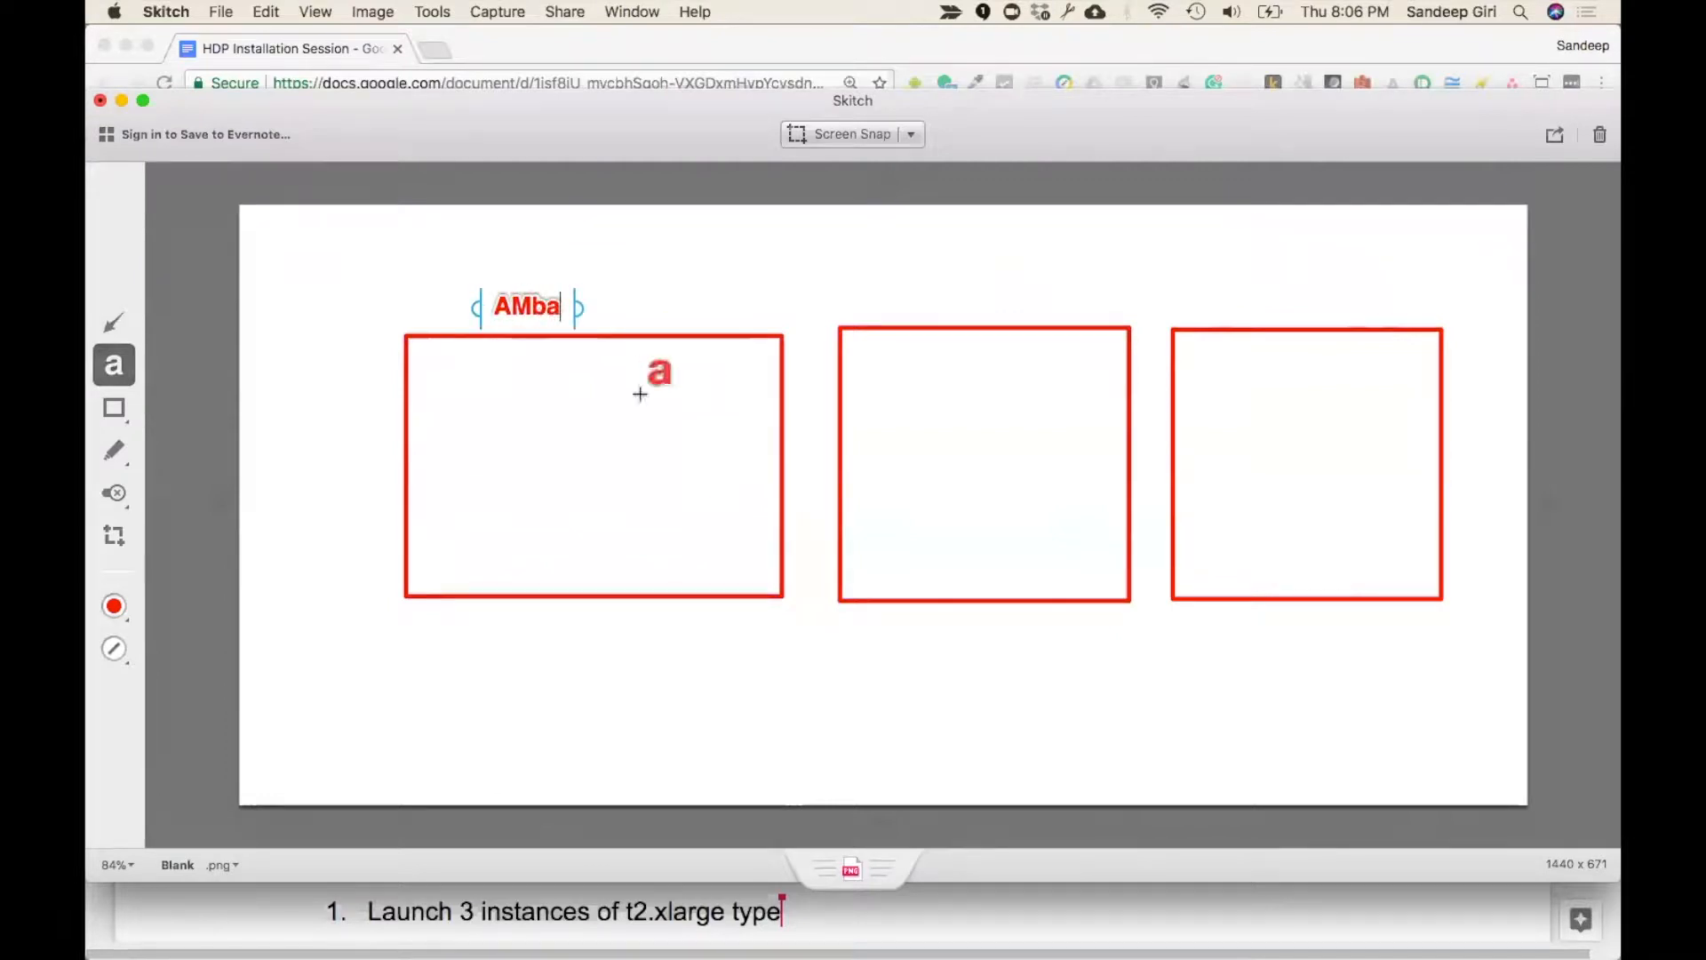
click(1161, 353)
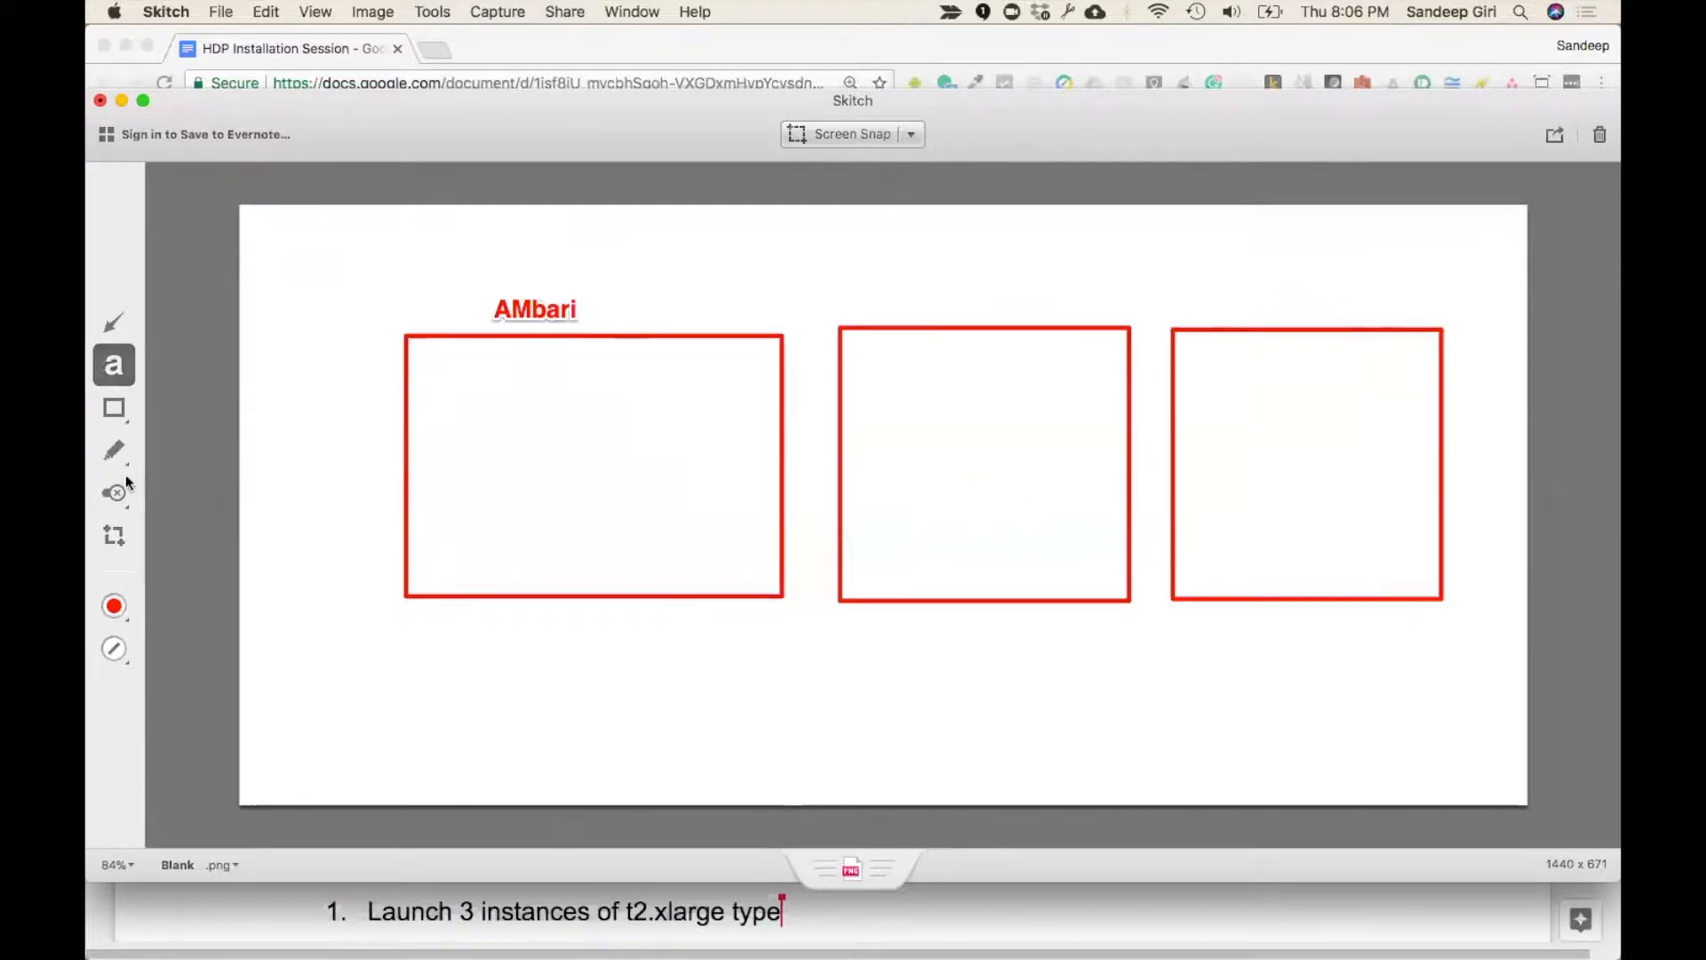
click(133, 492)
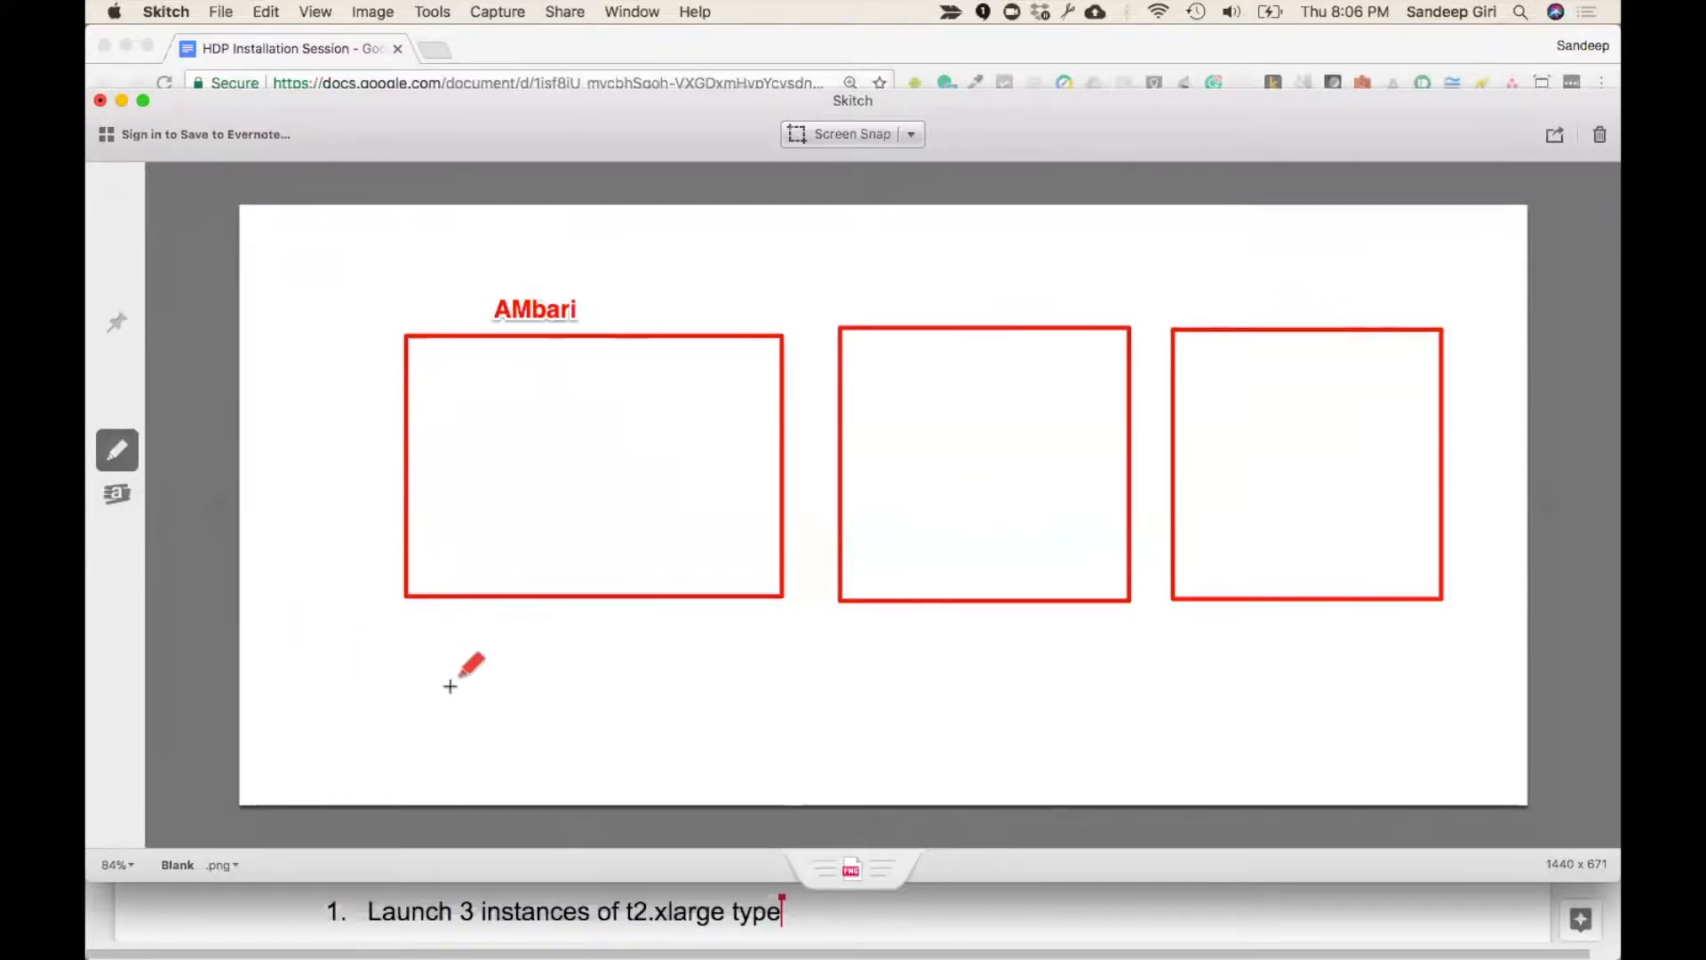
click(450, 686)
click(121, 449)
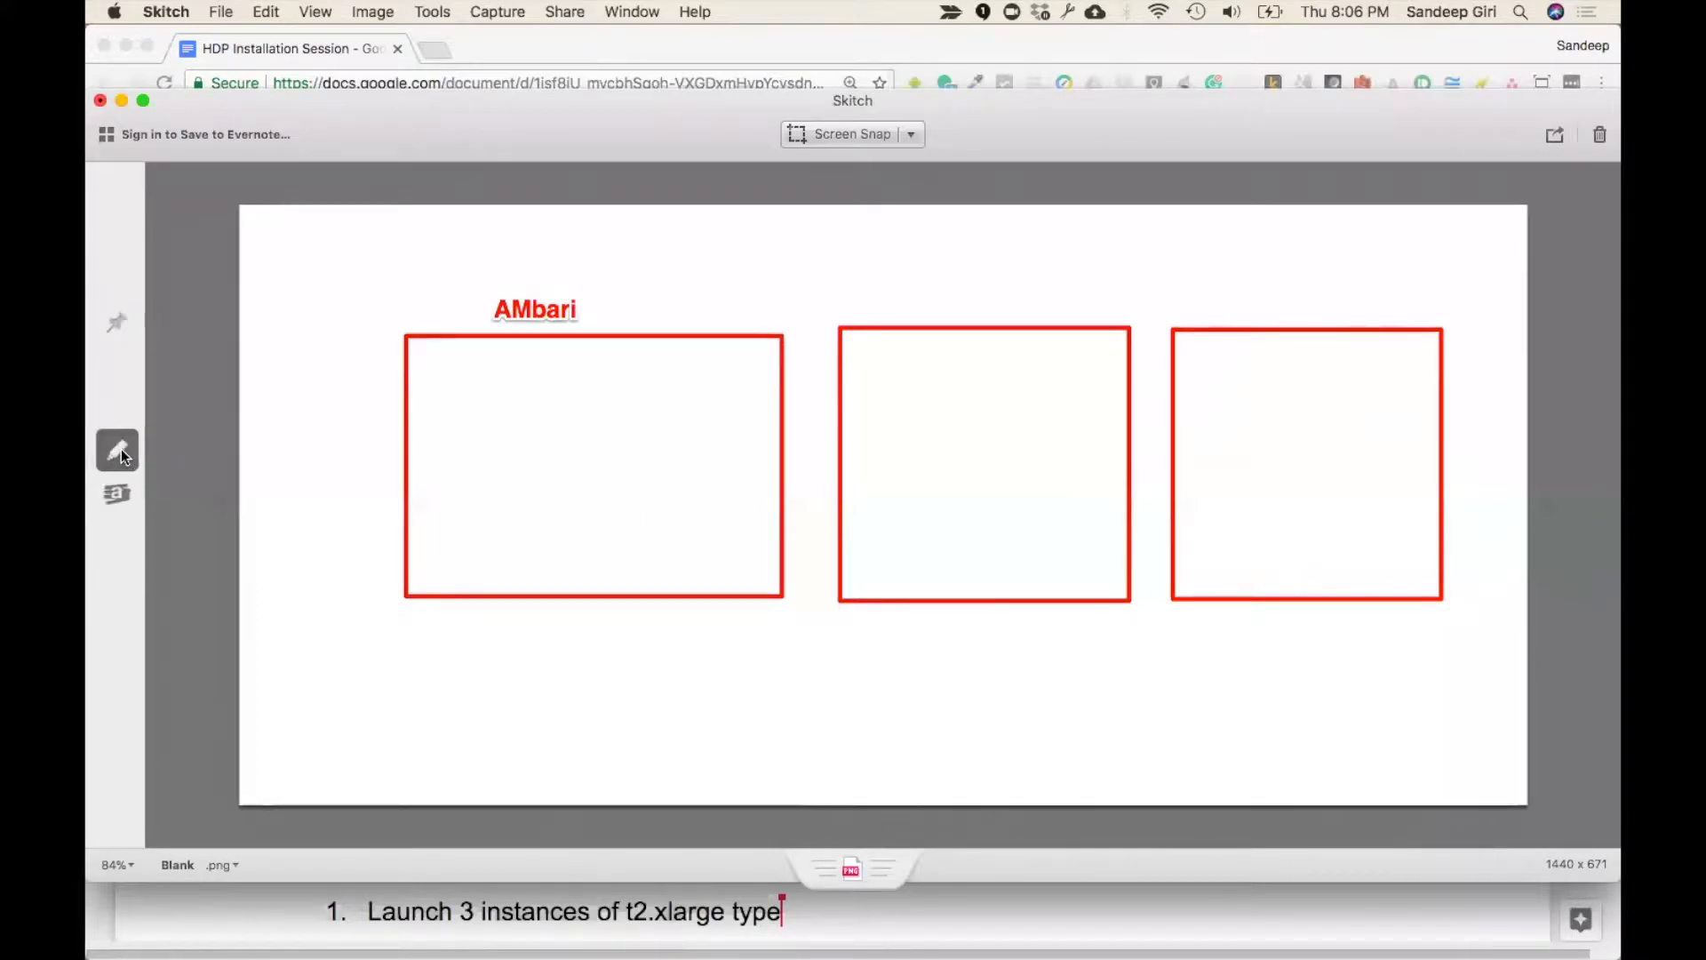
click(126, 455)
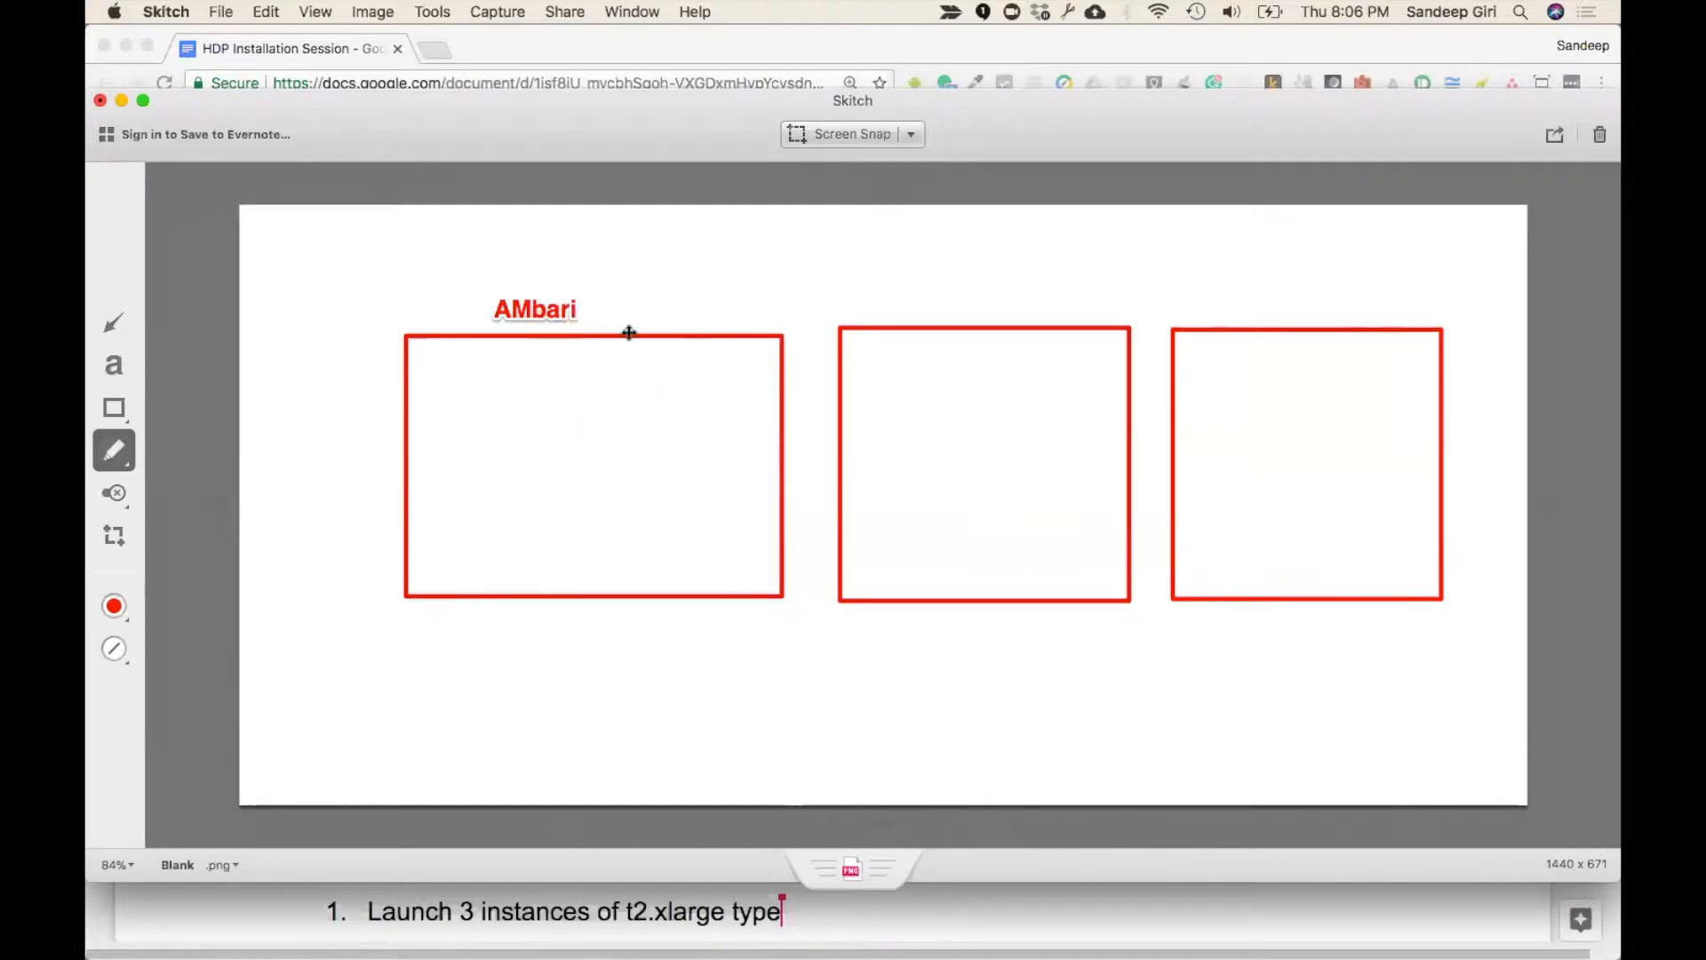
- Extend the label above the first rectangle to read "AMbari Server"
click(540, 313)
double_click(559, 311)
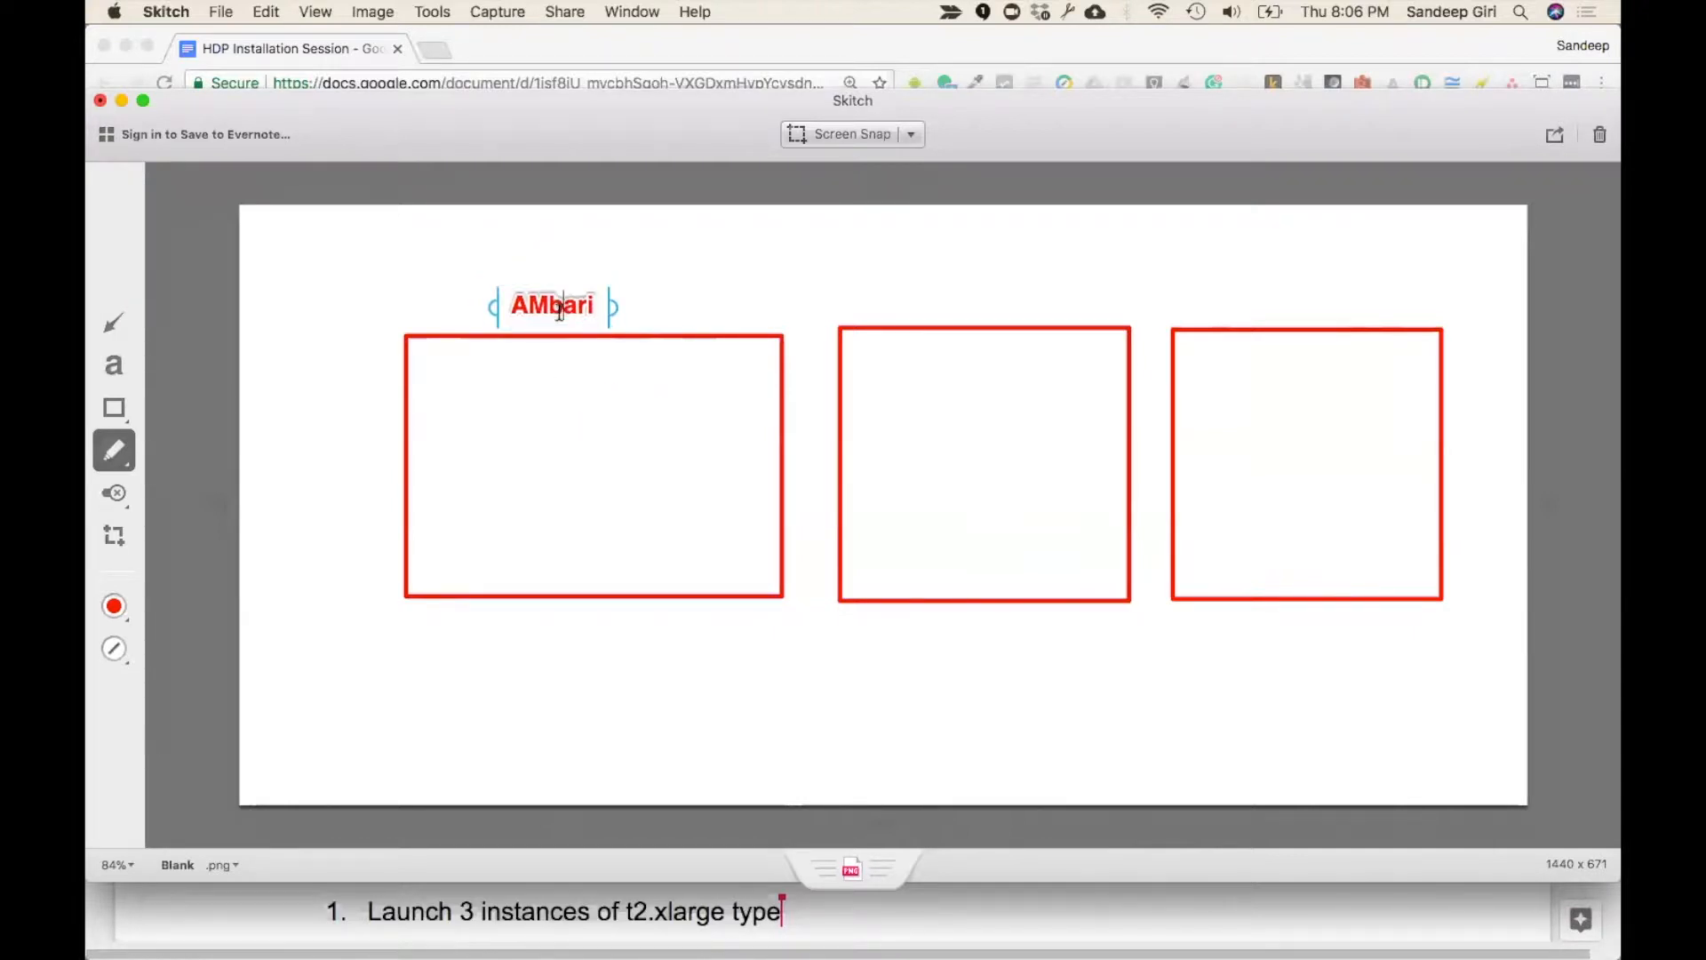
text(Server)
click(552, 397)
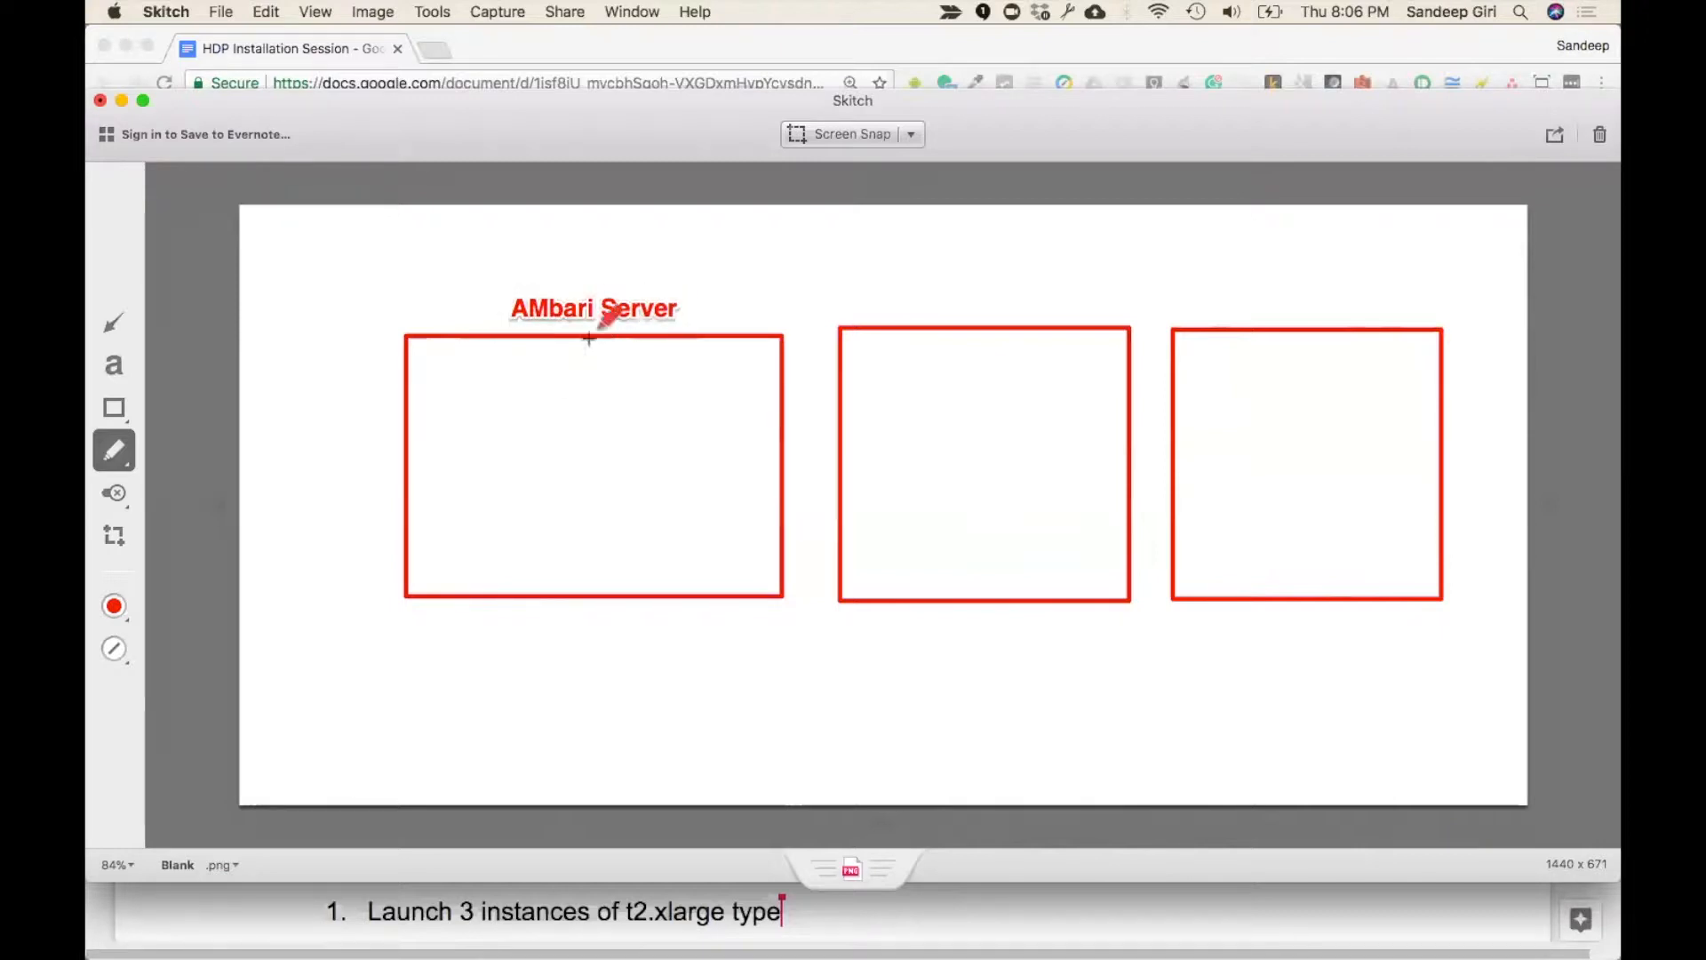
click(601, 306)
- Sketch three freehand arrows pointing at the first rectangle, one from below and two from its left side
click(119, 362)
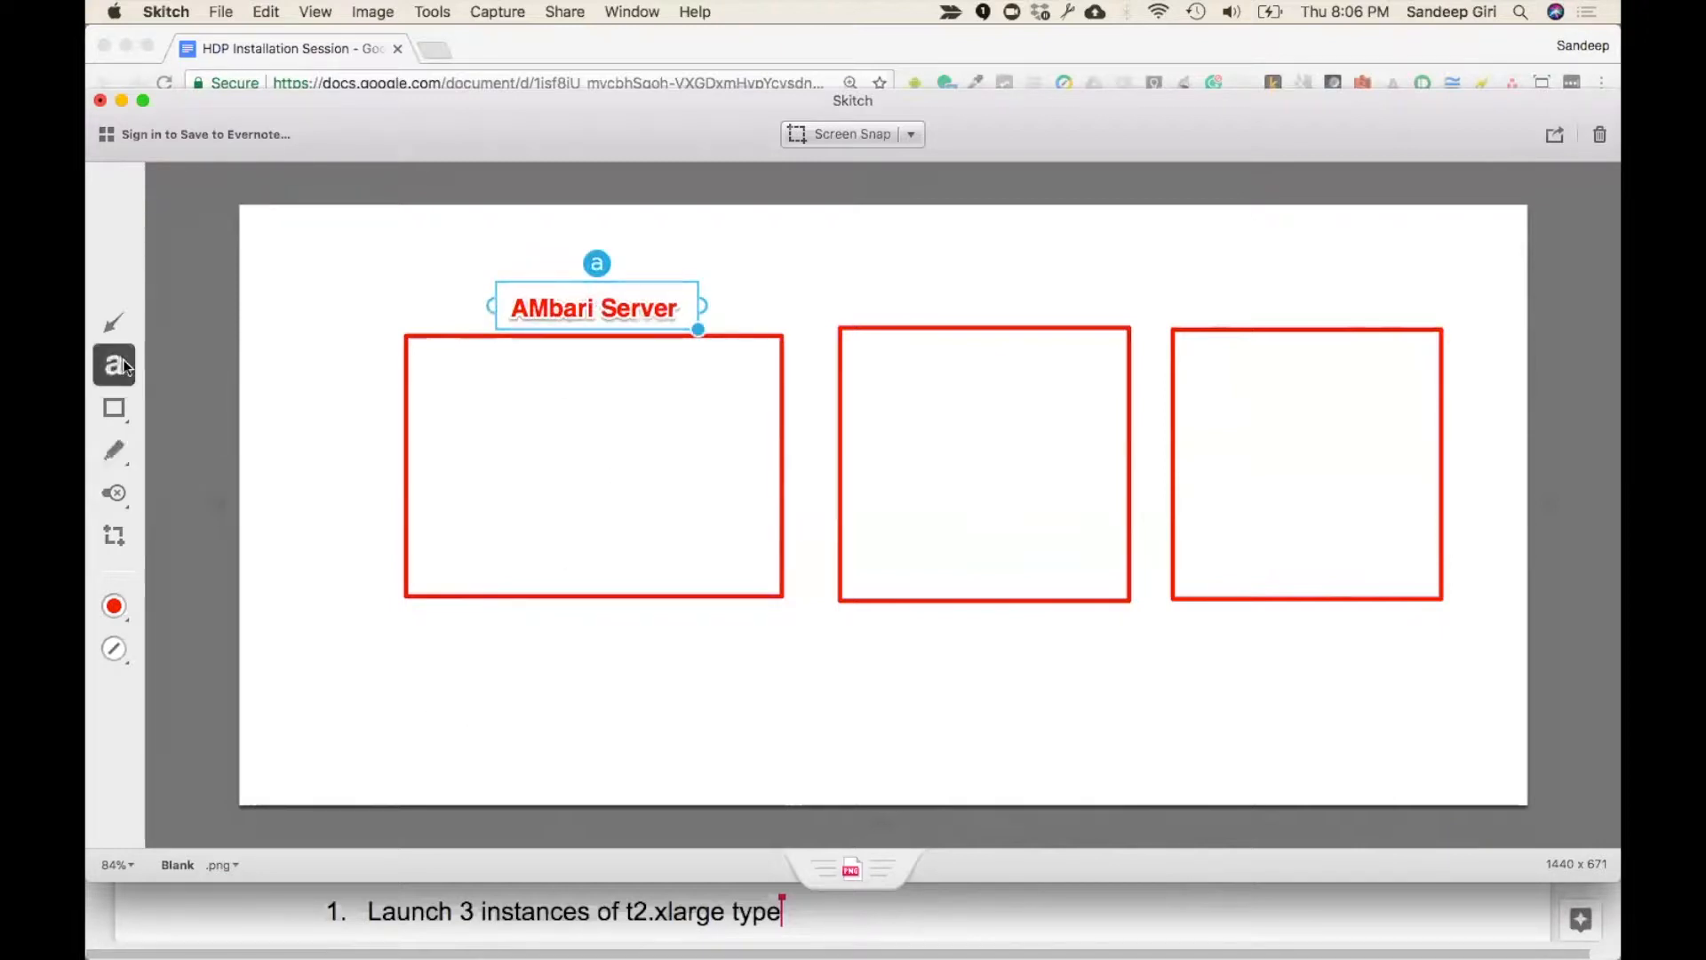
click(115, 459)
click(614, 737)
mouse_move(592, 731)
mouse_down()
mouse_move(580, 611)
mouse_move(603, 627)
mouse_up()
mouse_move(303, 582)
mouse_down()
mouse_move(360, 520)
mouse_move(369, 546)
mouse_up()
drag(278, 381, 380, 417)
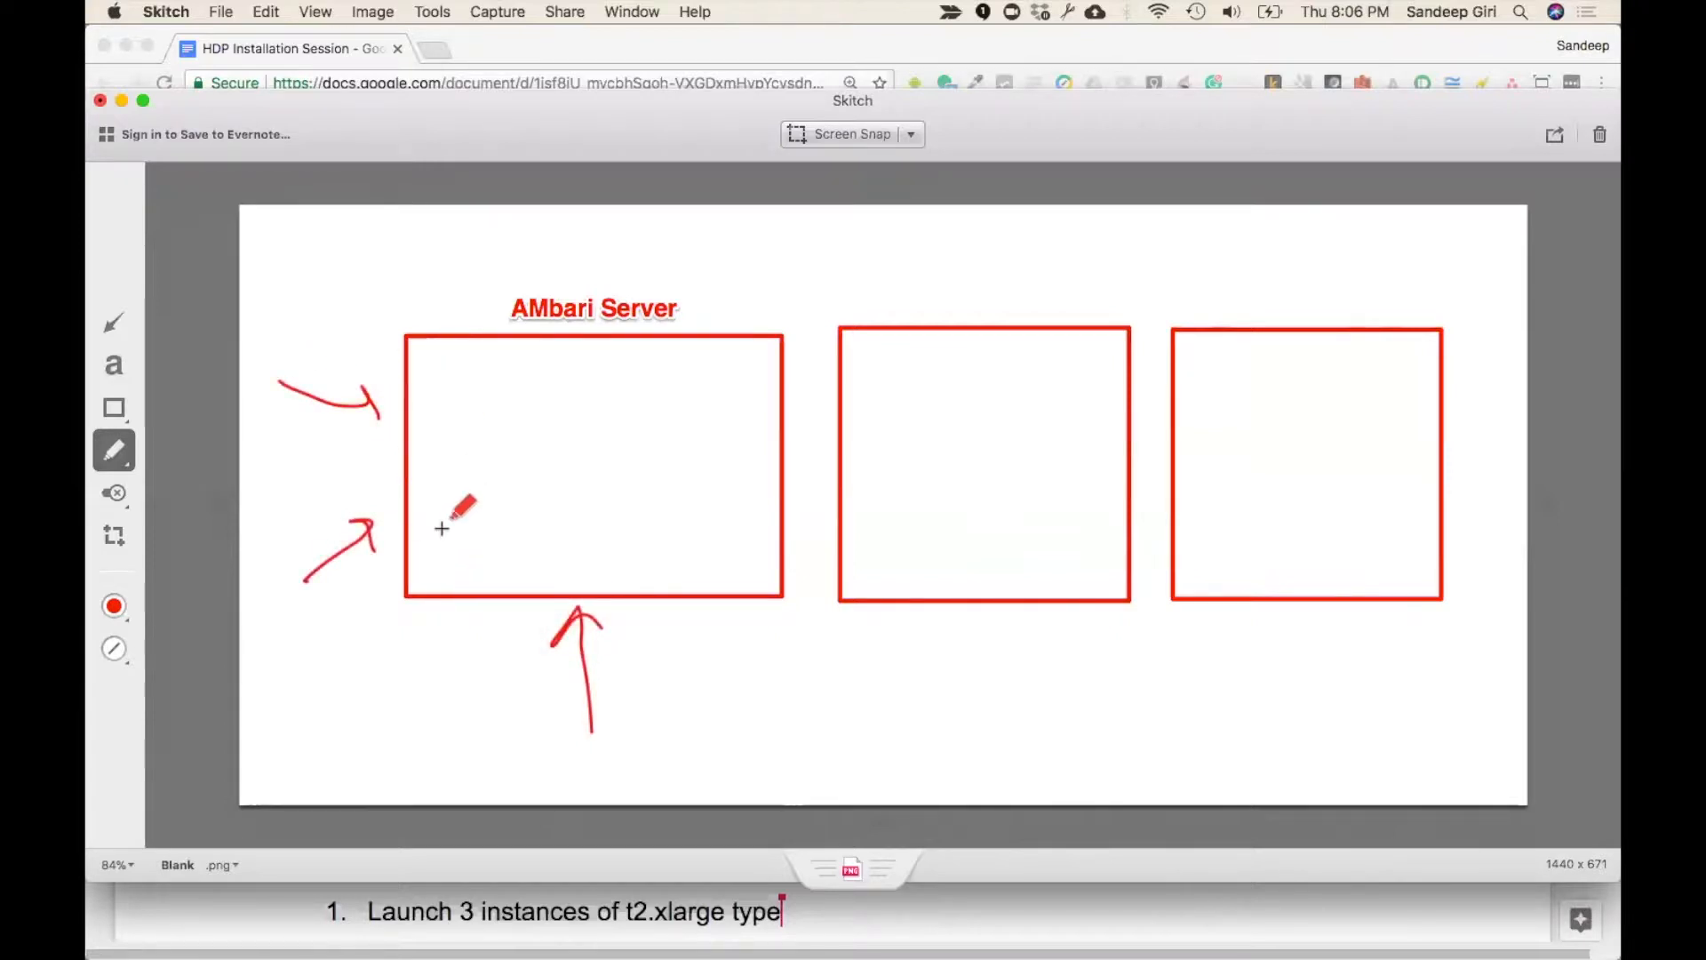
- Sketch freehand arrows from the second and third rectangles to the first, and one from the first to the second
mouse_move(922, 552)
mouse_down()
mouse_move(781, 629)
mouse_move(696, 588)
mouse_move(724, 555)
mouse_move(774, 558)
mouse_up()
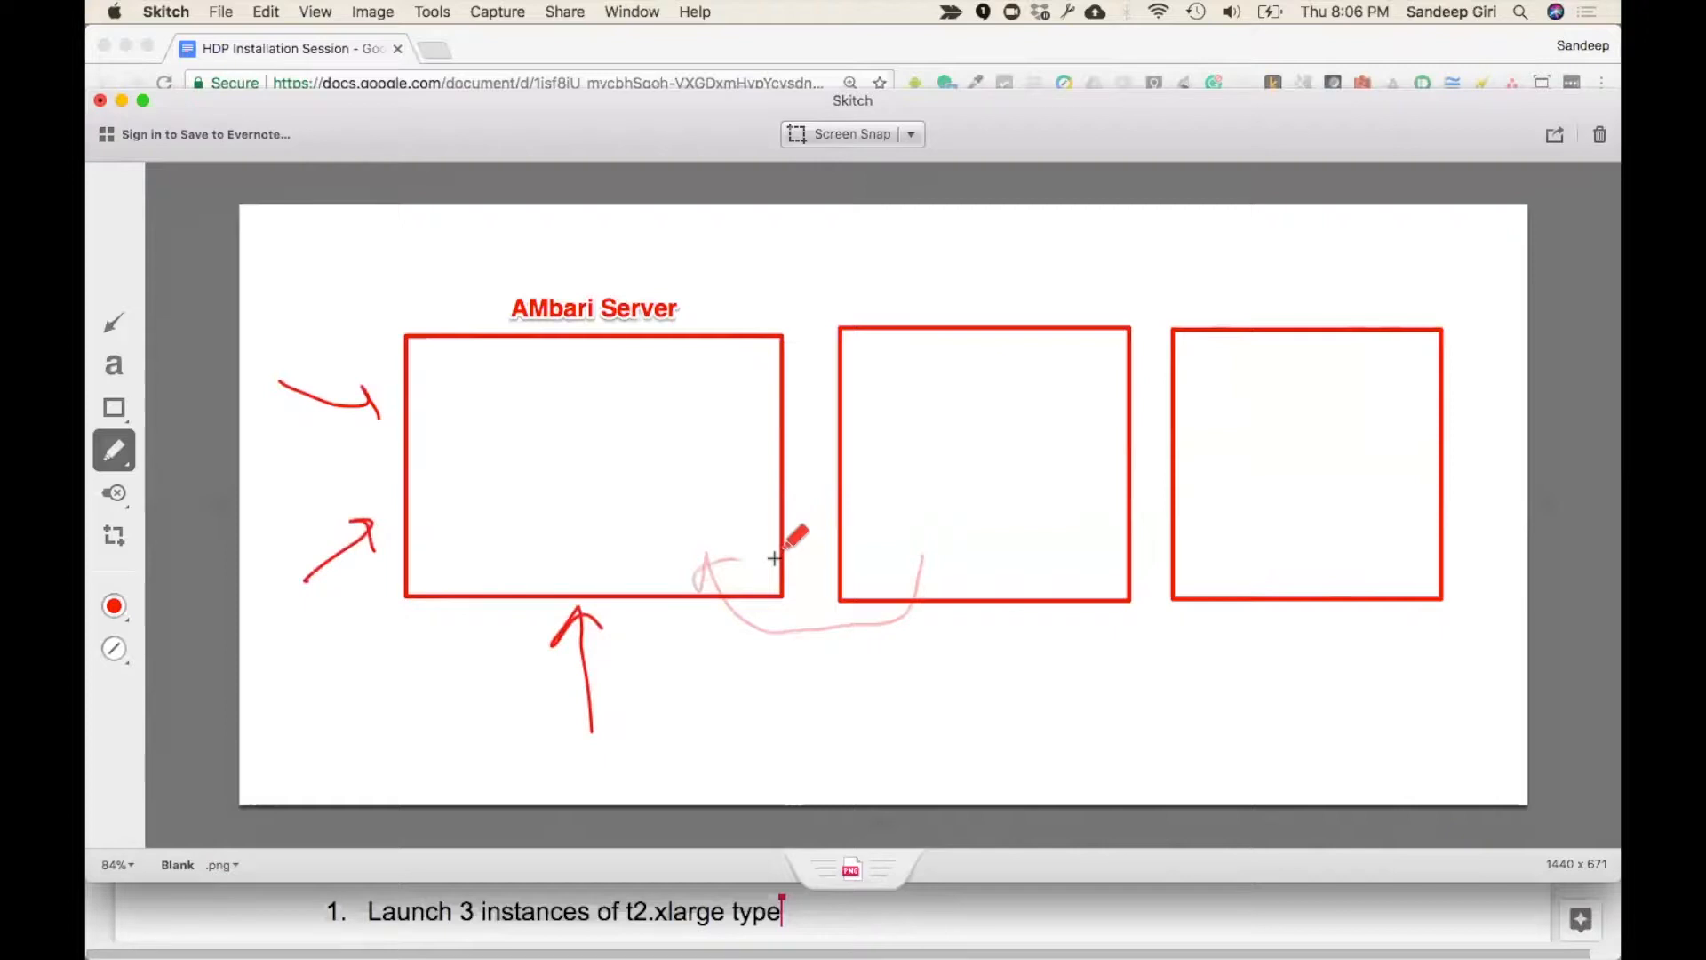
drag(1215, 373, 714, 435)
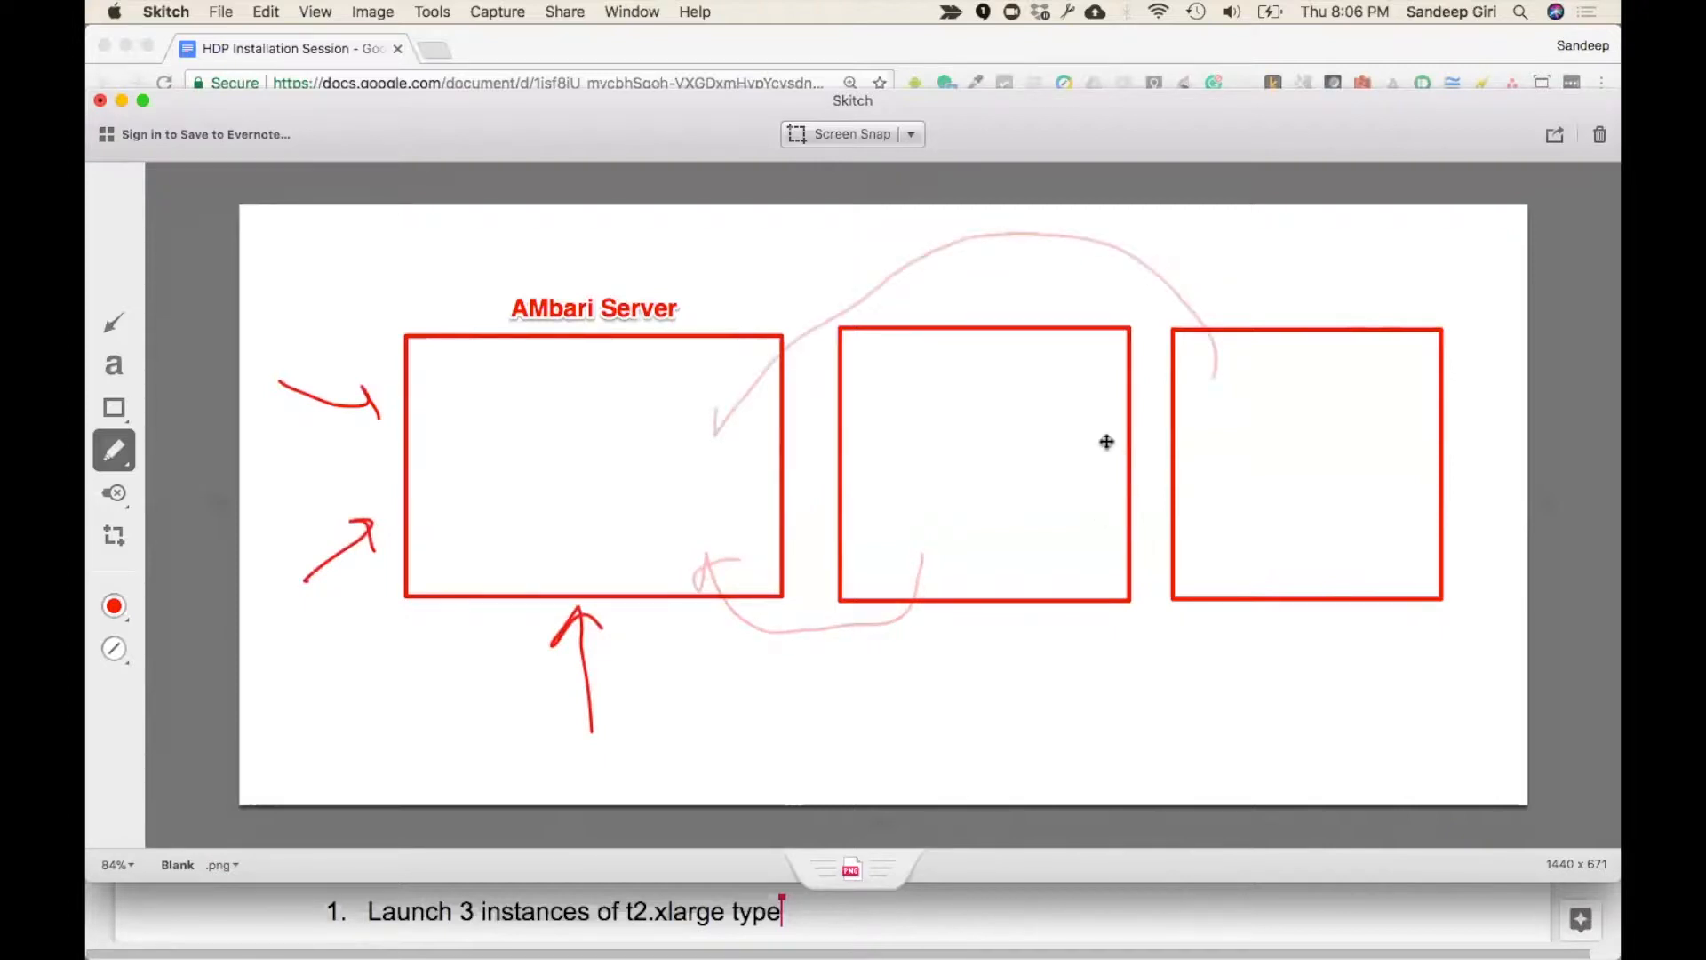
click(605, 454)
mouse_move(605, 458)
mouse_down()
mouse_move(885, 460)
mouse_move(922, 480)
mouse_up()
- Sketch two small boxes inside each of the second and third rectangles and circle the "AMbari Server" label
mouse_move(914, 439)
mouse_down()
mouse_move(960, 435)
mouse_move(909, 503)
mouse_up()
drag(1194, 435, 1239, 494)
drag(1363, 473, 1306, 474)
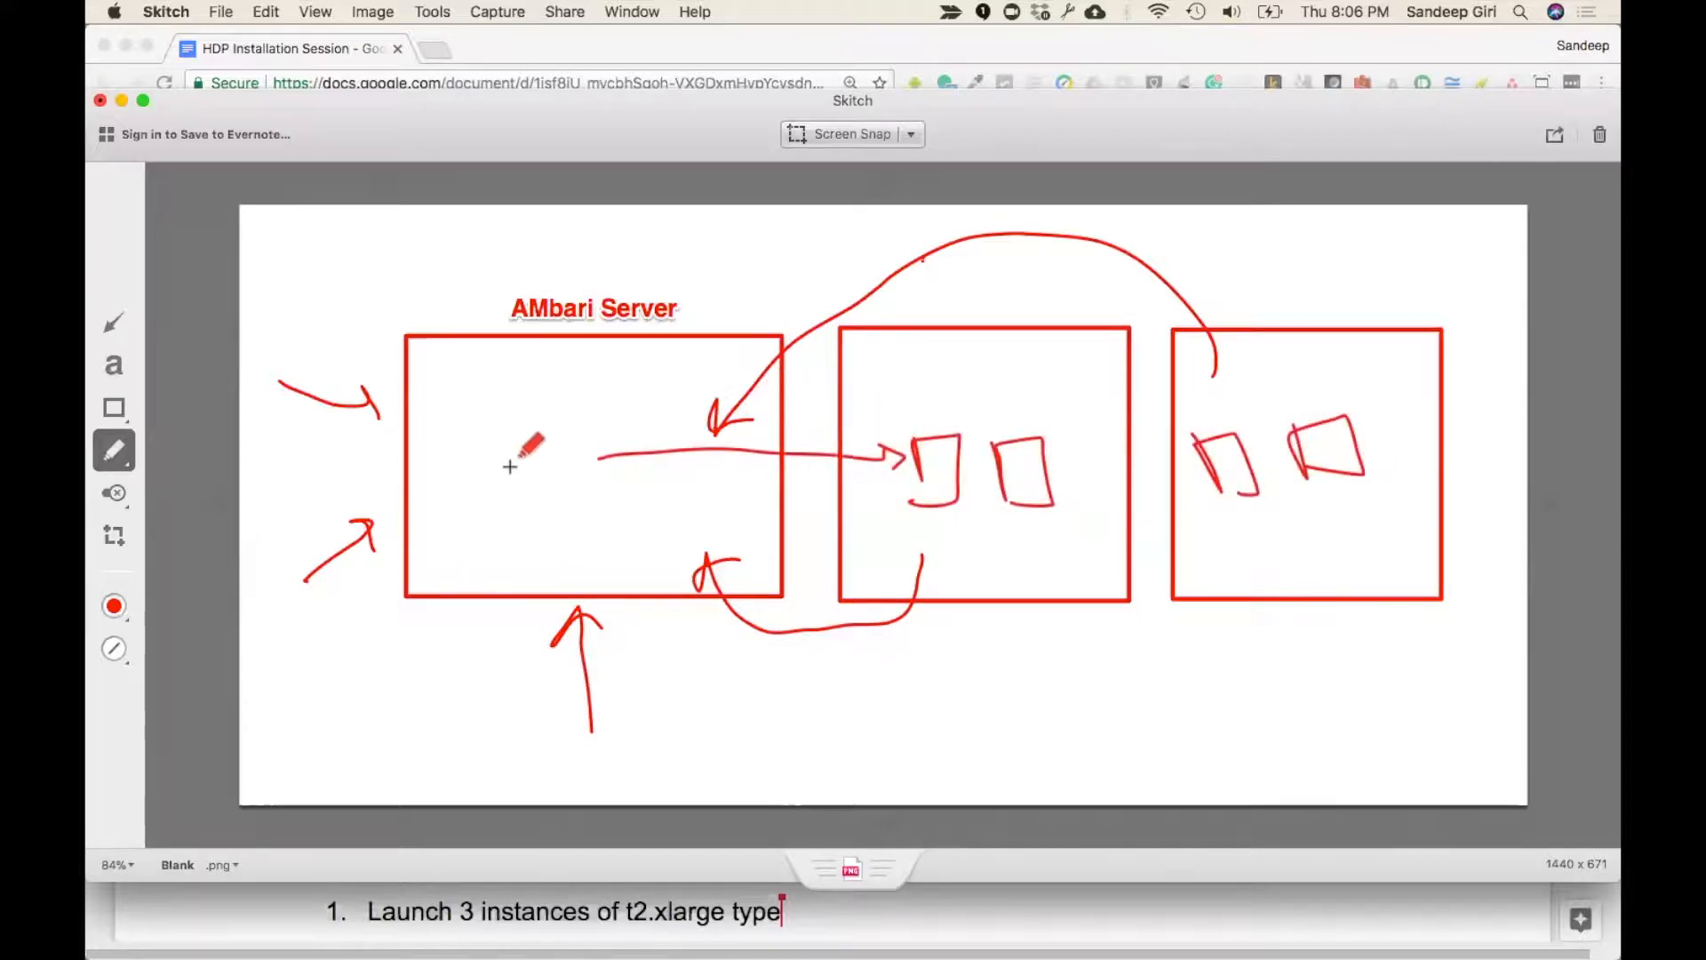
mouse_move(708, 322)
mouse_down()
mouse_move(683, 249)
mouse_move(508, 332)
mouse_up()
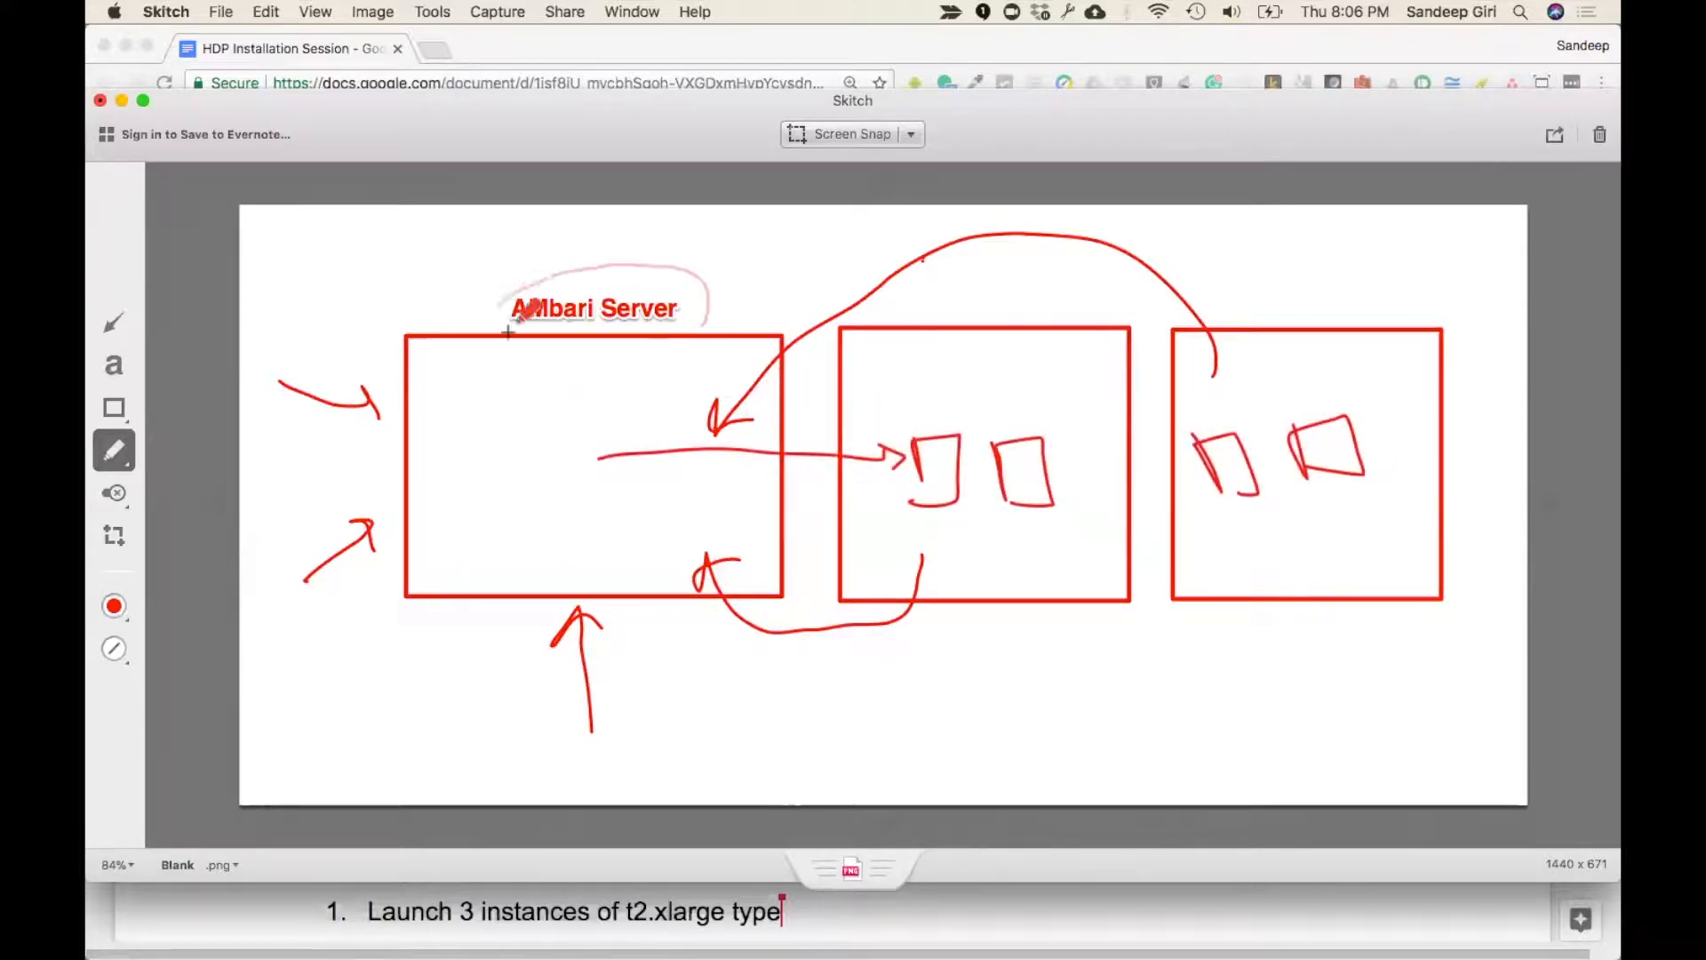
- Undo all the freehand strokes, keeping the three rectangles and the "AMbari Server" label
key(super+z)
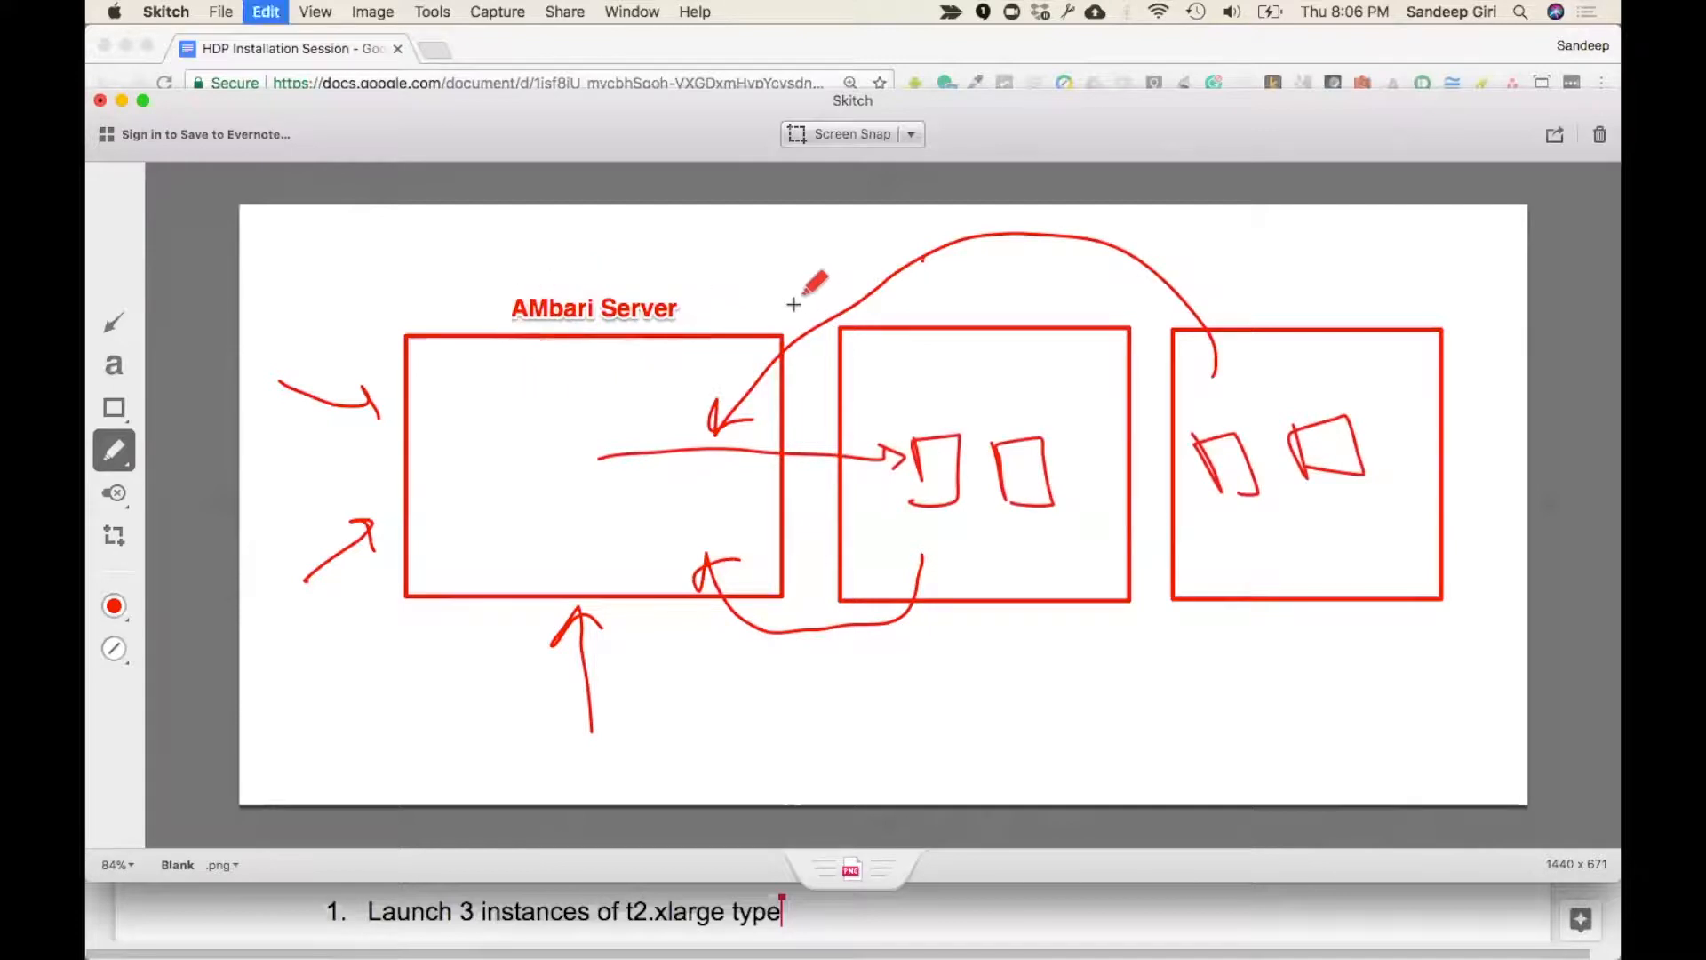
key(super+z)
key(super+z)
key(super+z)
key(super+z)
key(super+z)
key(super+z)
key(super+z)
key(super+z)
key(super+z)
key(super+z)
key(super+z)
key(super+z)
key(super+z)
key(super+z)
key(super+z)
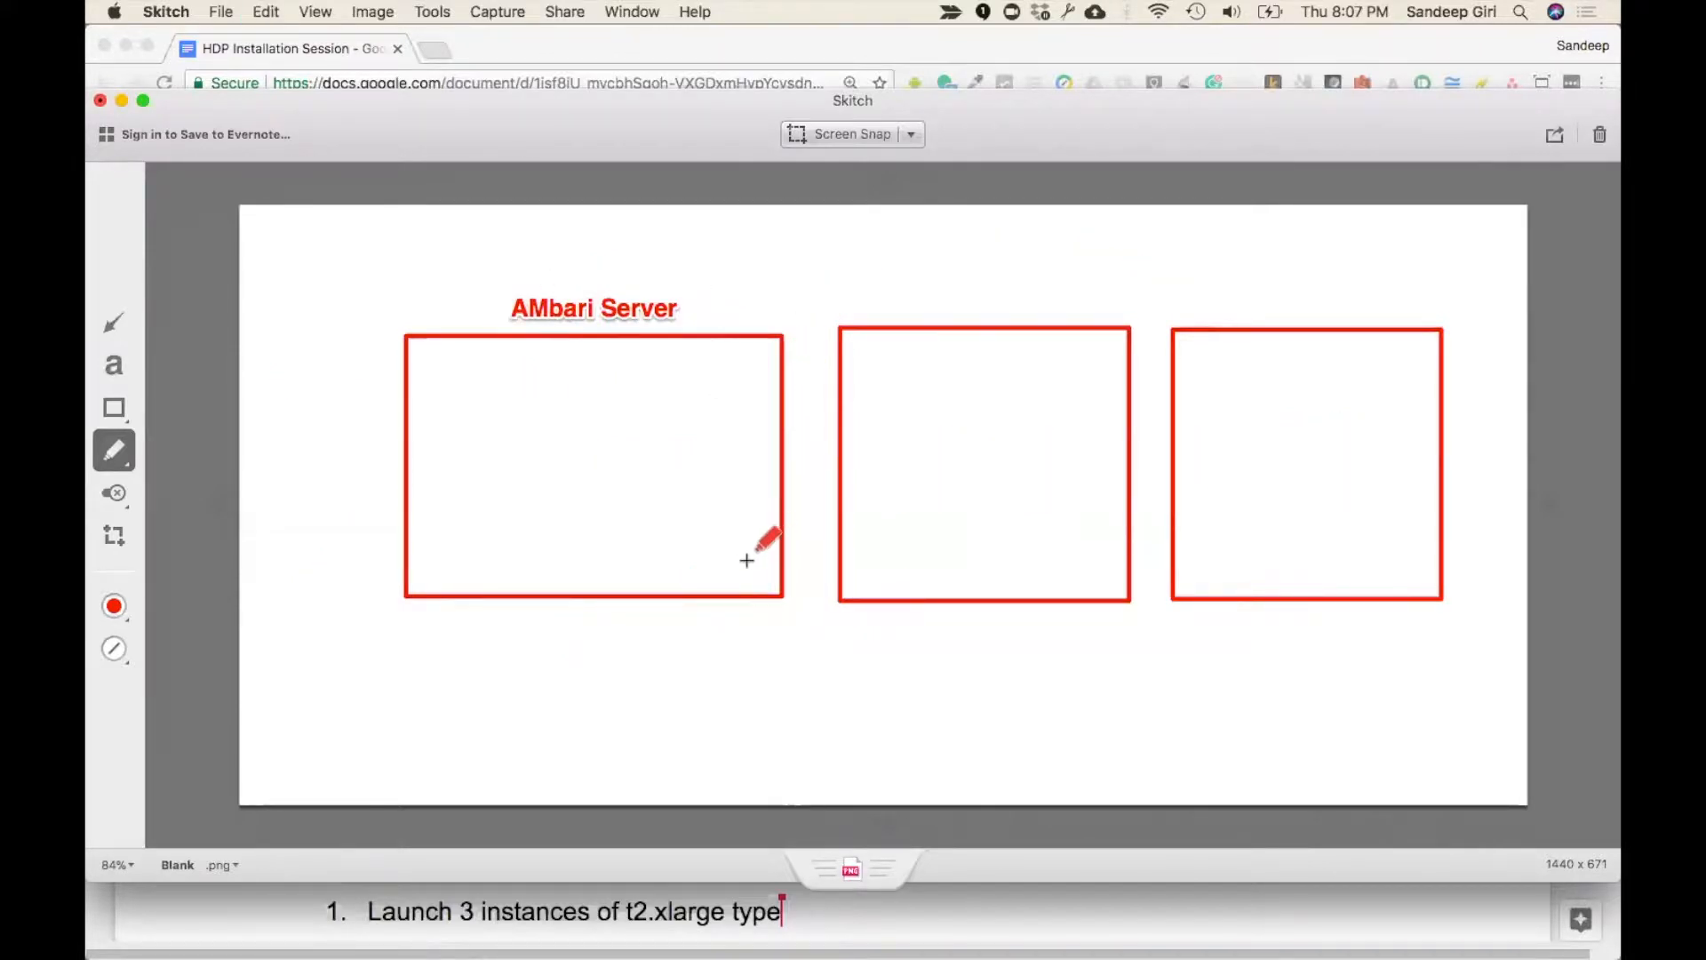
- Switch to the HDP Installation Session document in Chrome and turn on its shareable link
key(super+Tab)
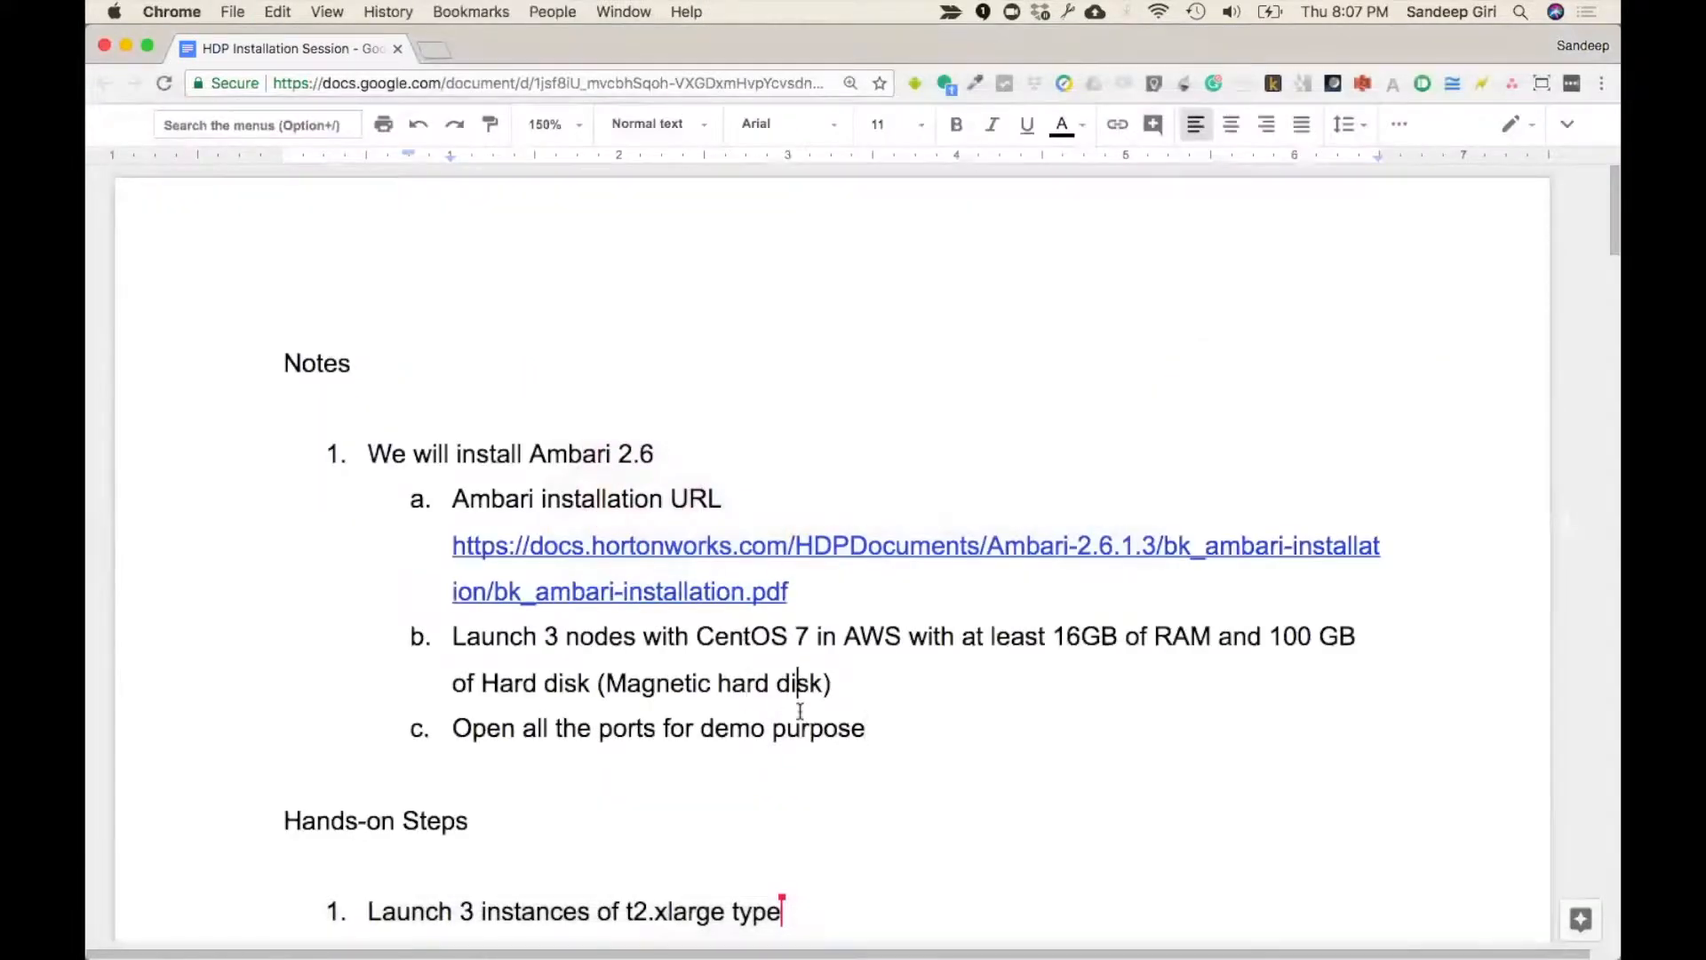
click(644, 538)
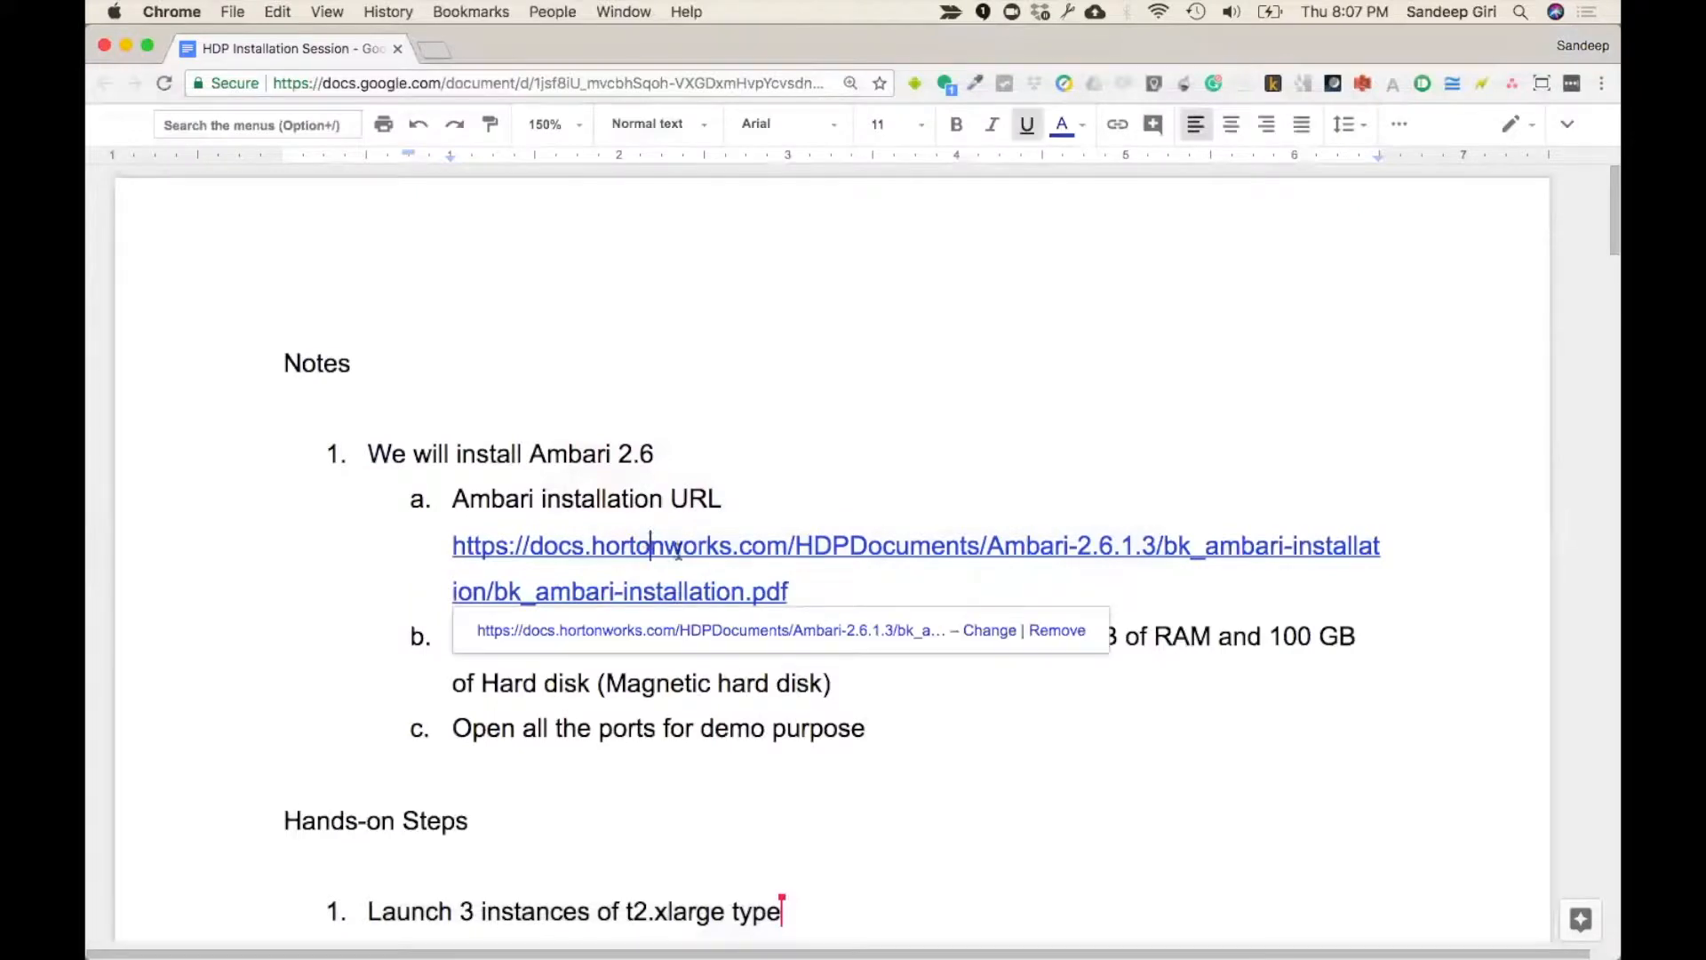
click(613, 276)
click(1567, 123)
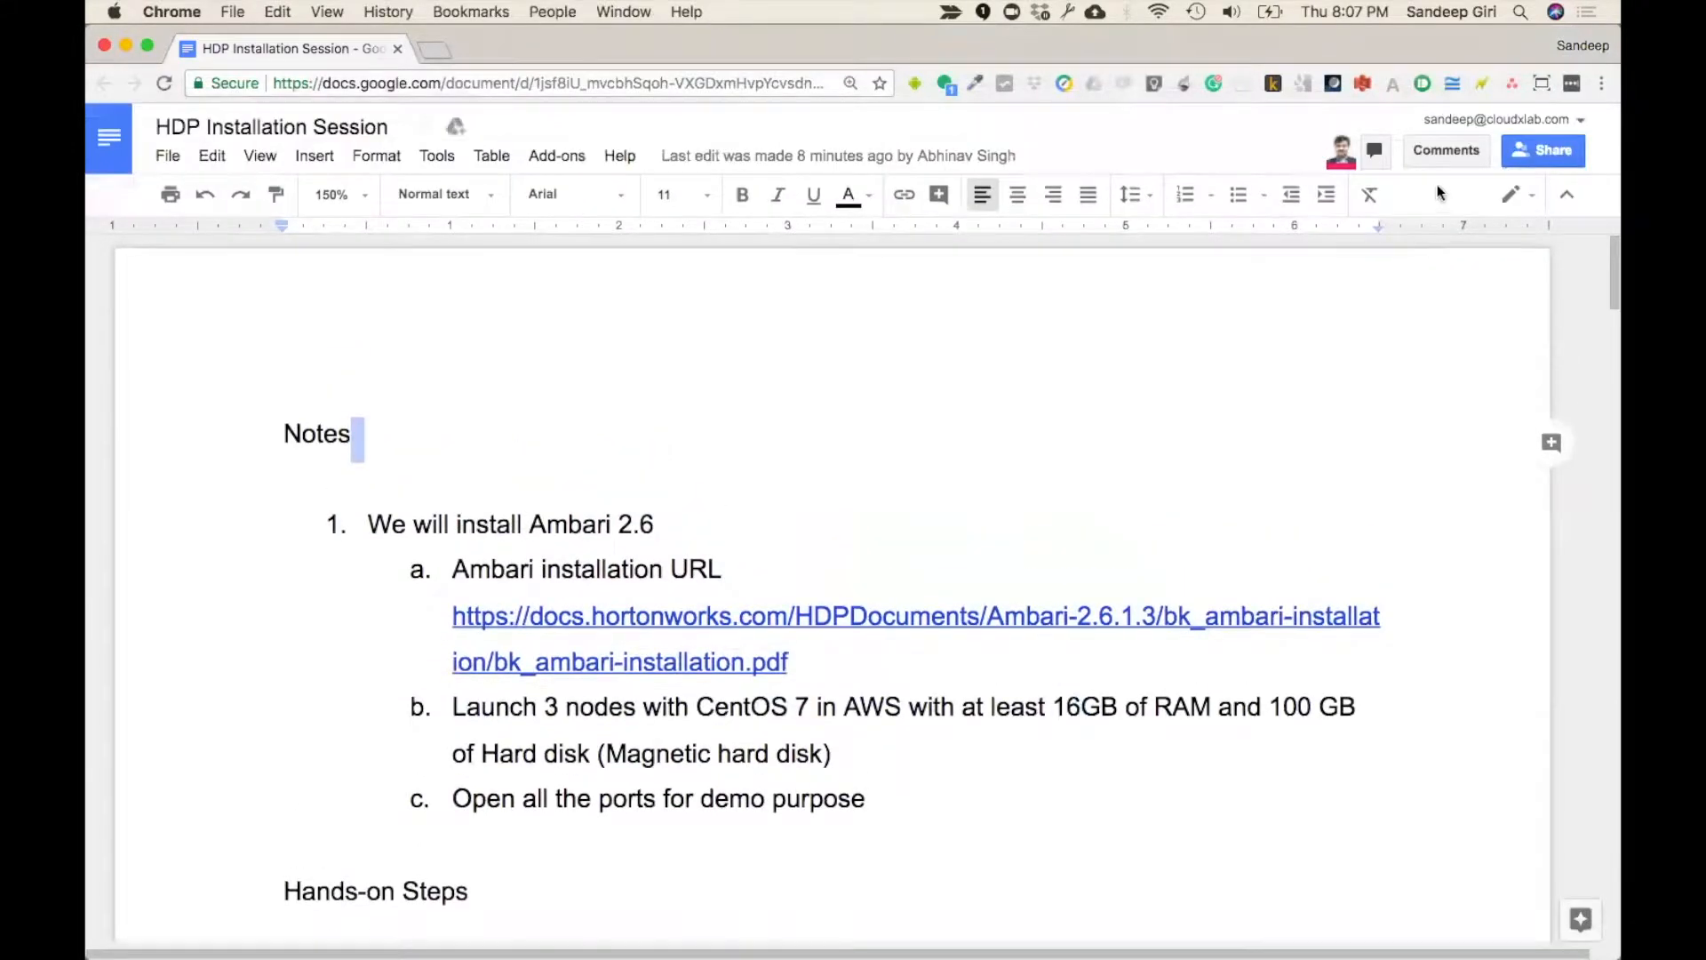
click(1565, 152)
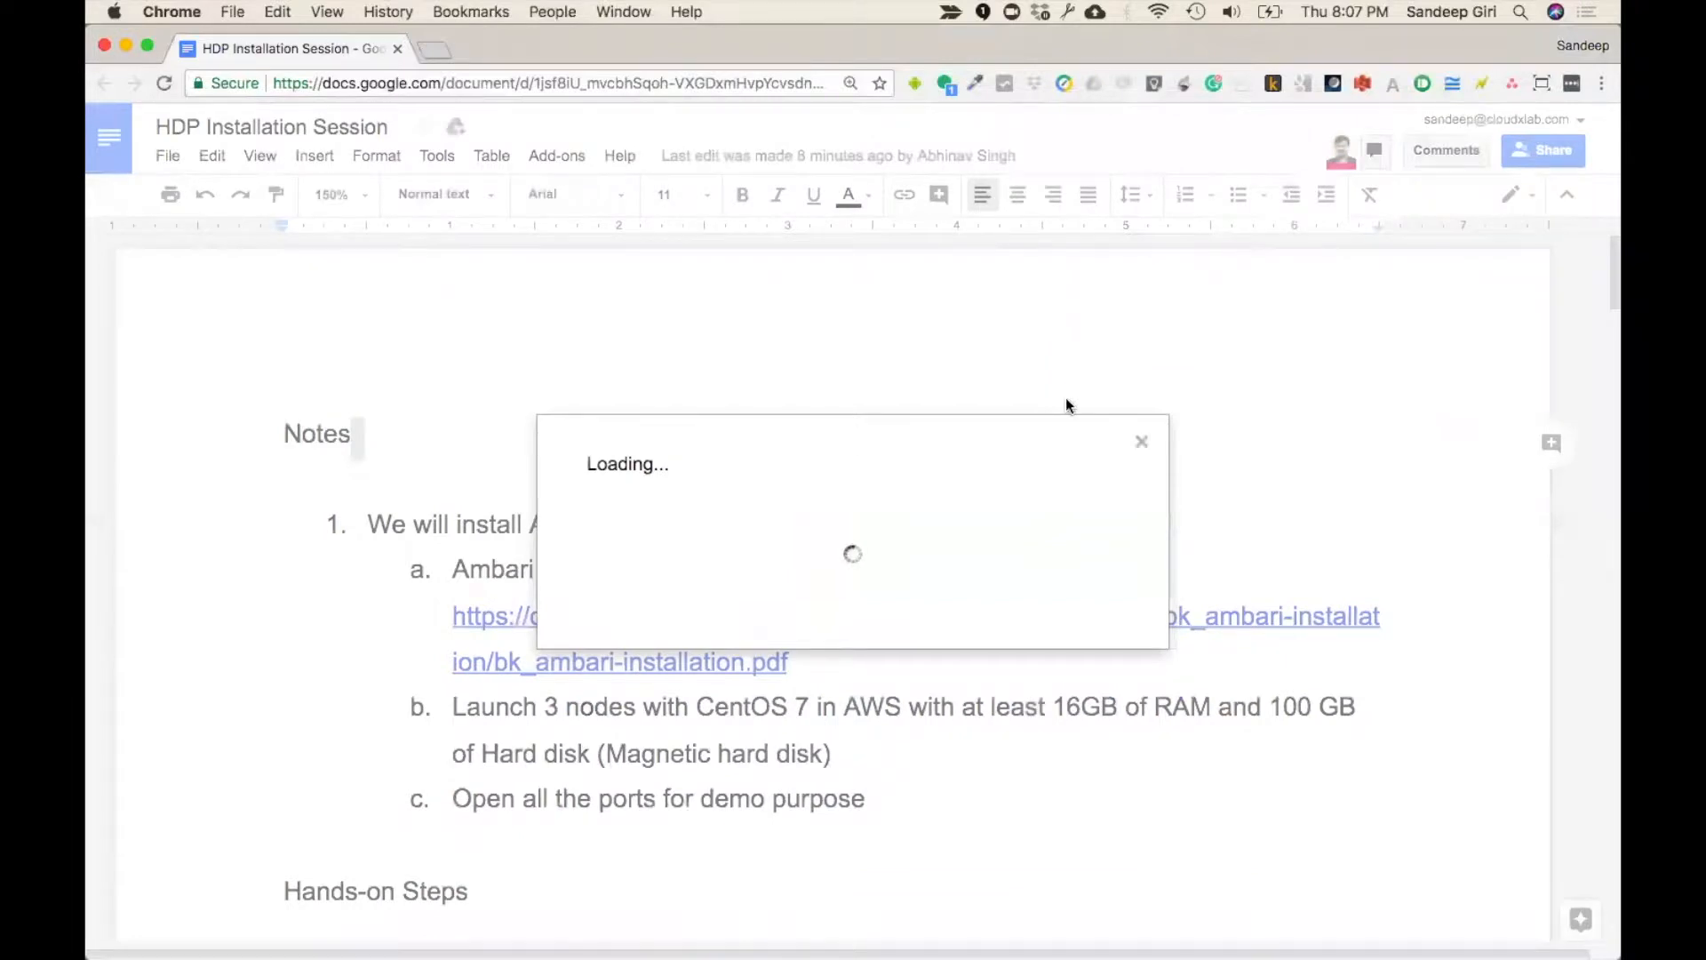
click(1093, 423)
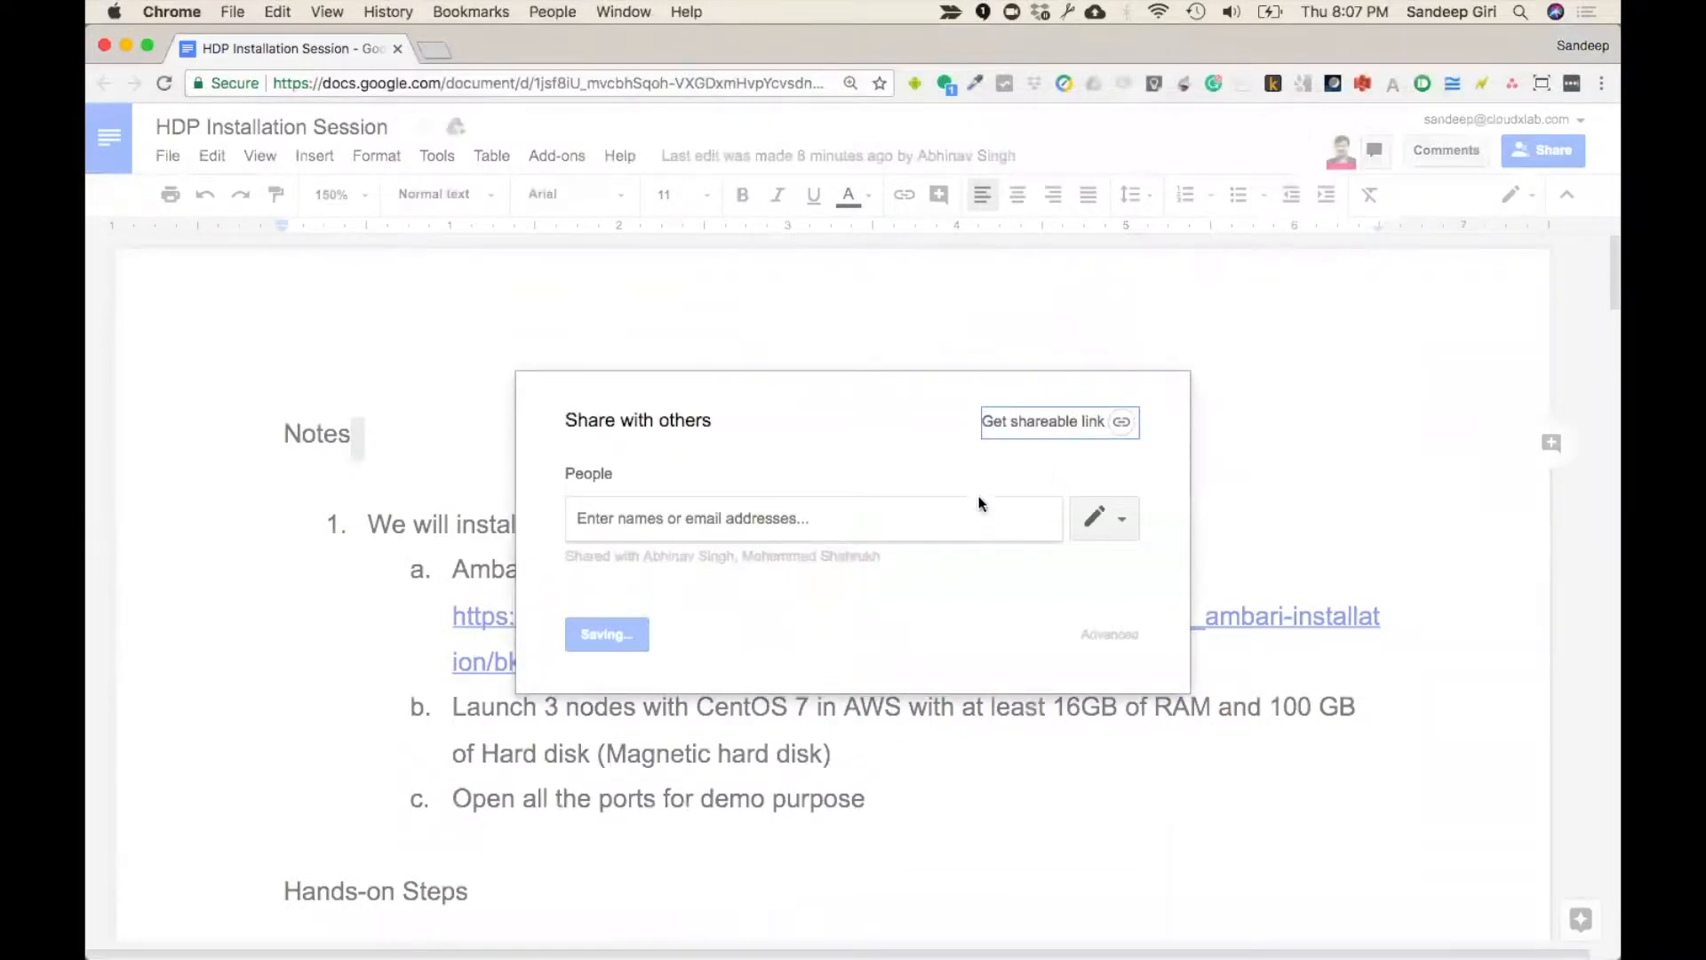
- Change the document's link sharing to "On - Anyone with the link" with "Can view" access, save it and close the sharing settings
click(928, 513)
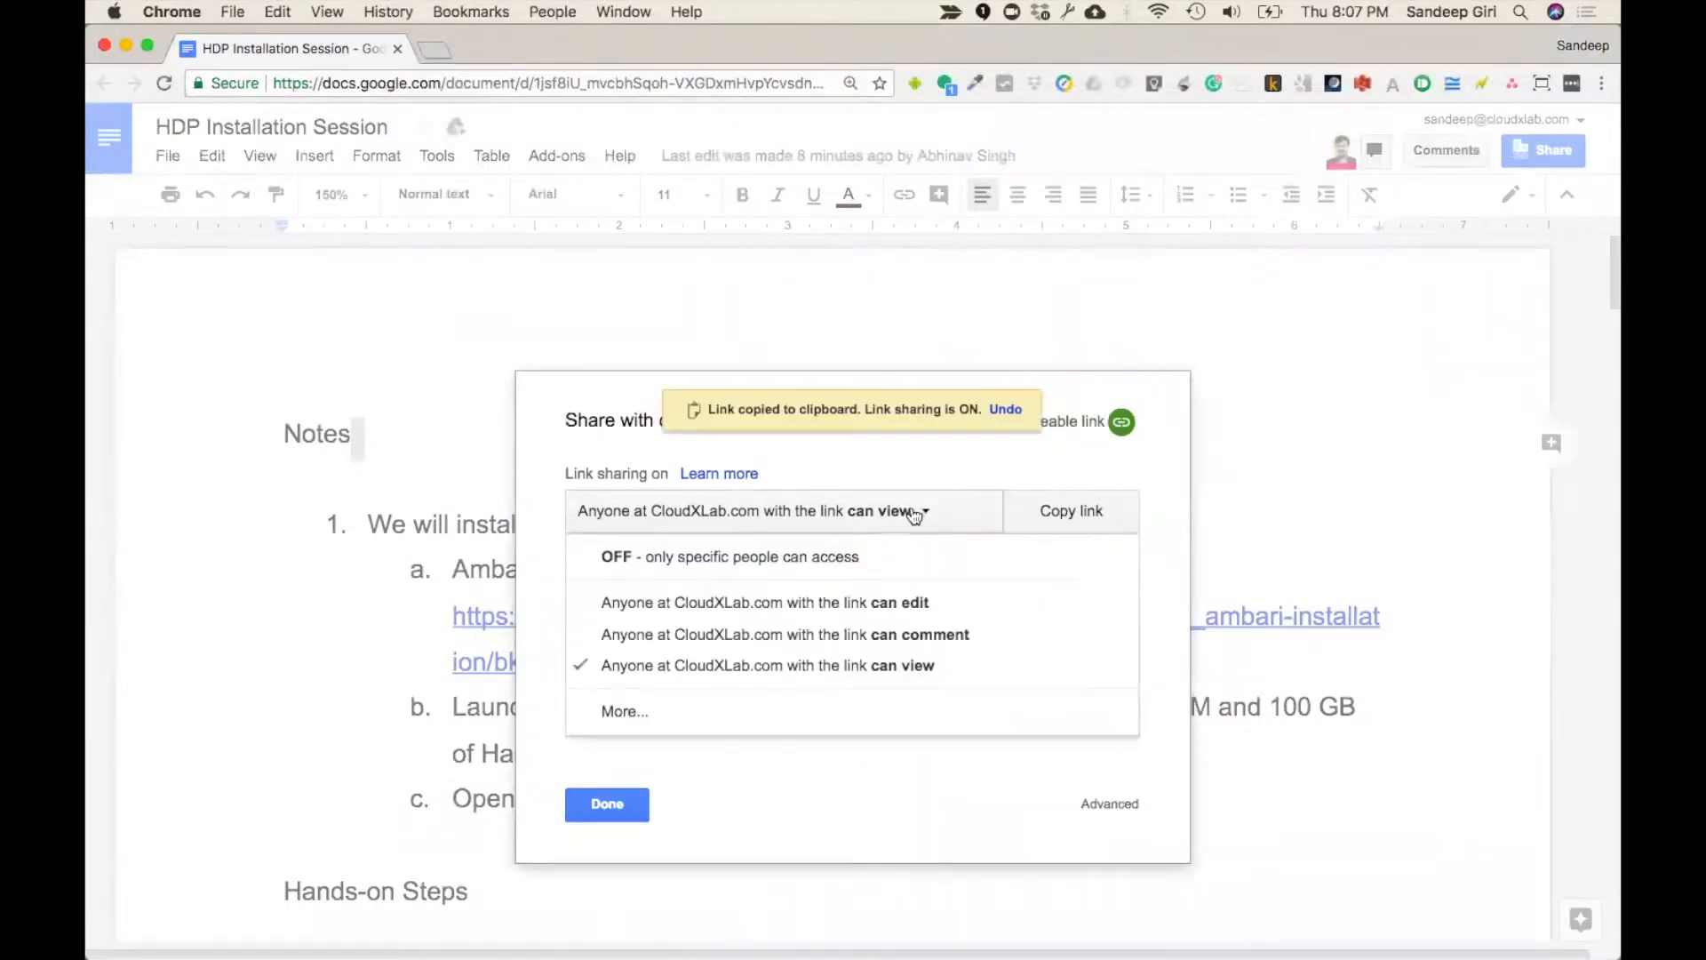
click(705, 709)
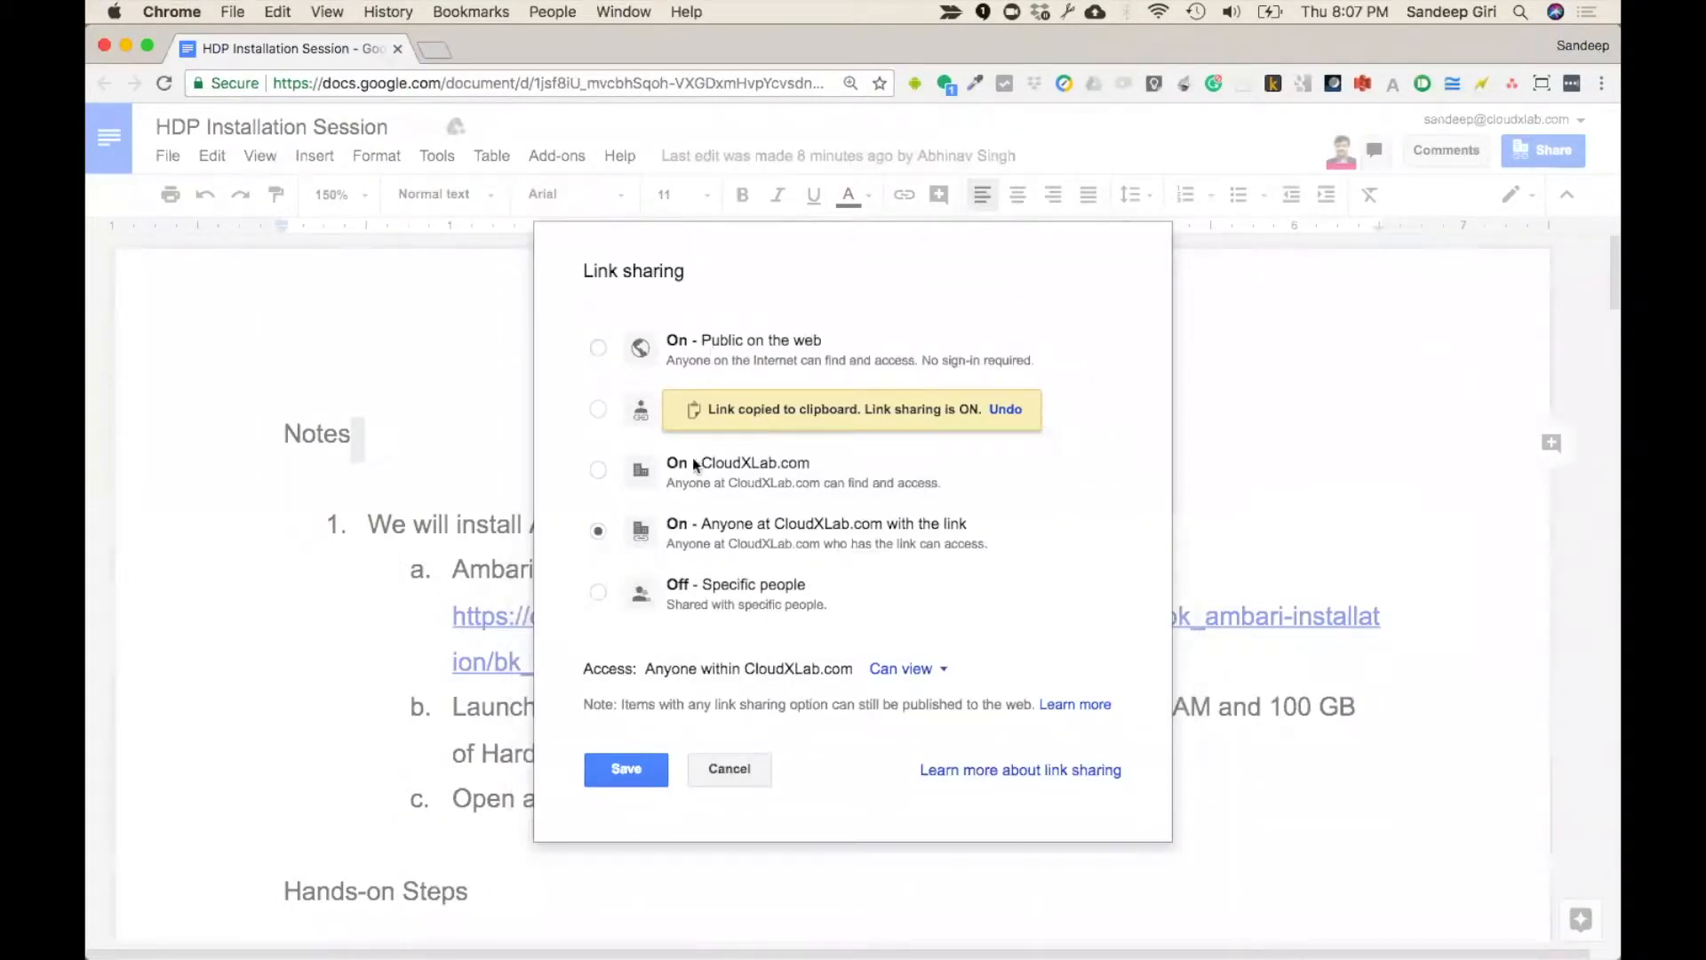
click(634, 424)
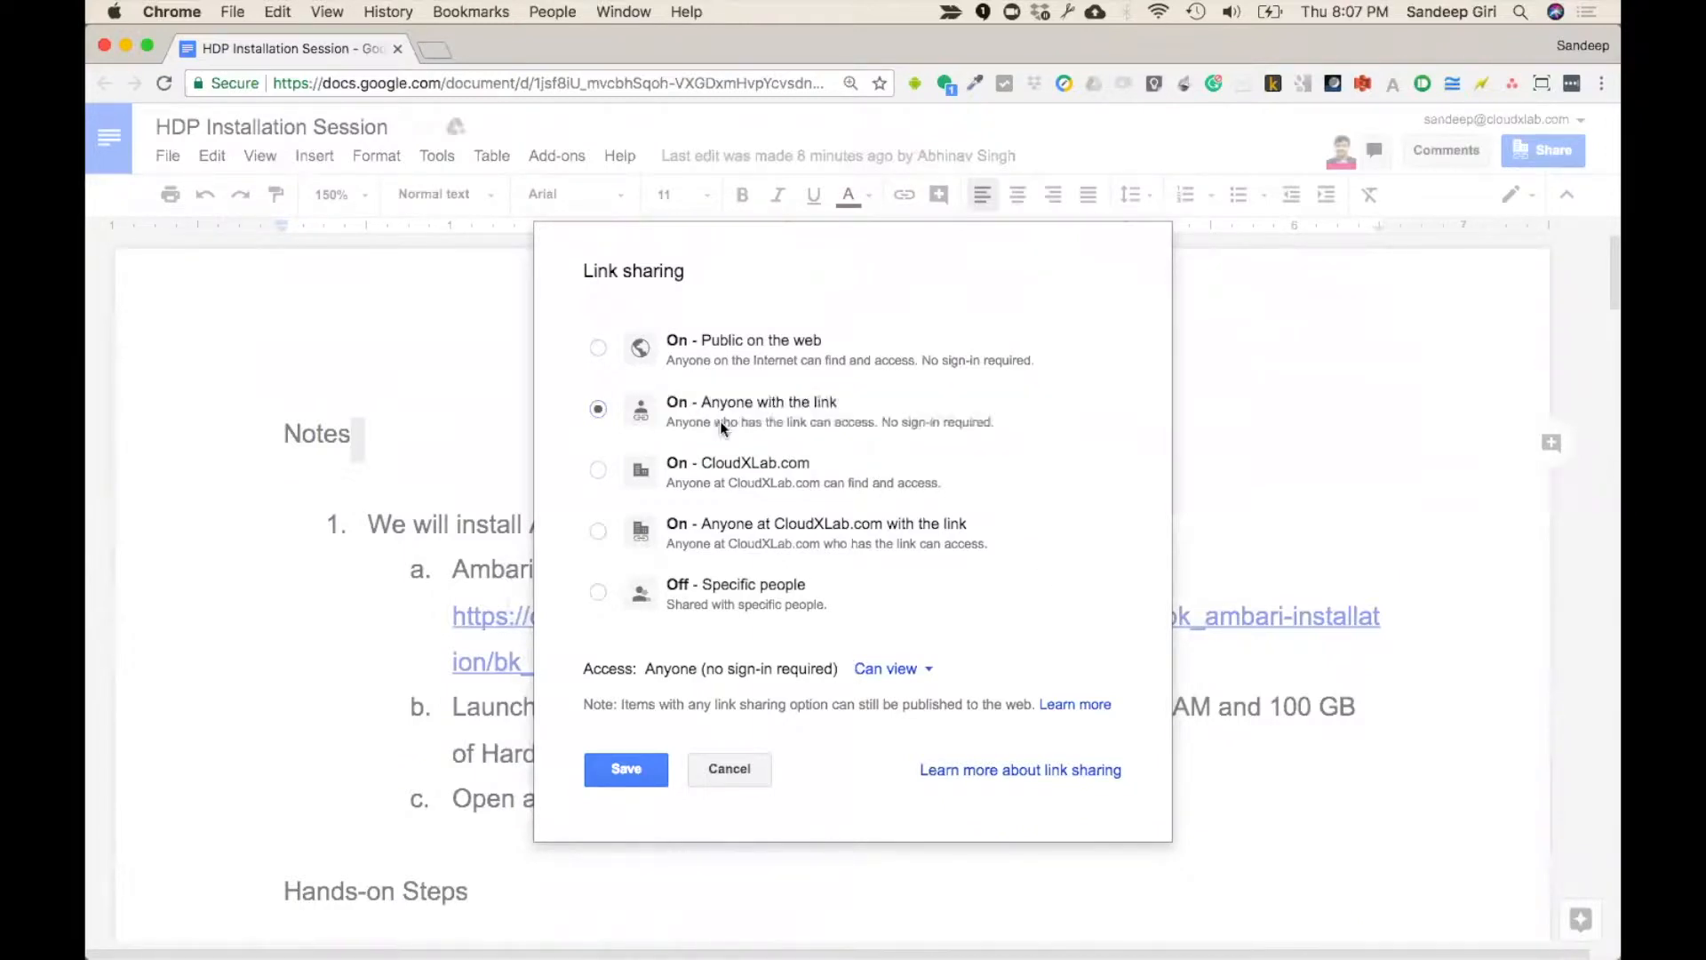
key(Return)
key(Return)
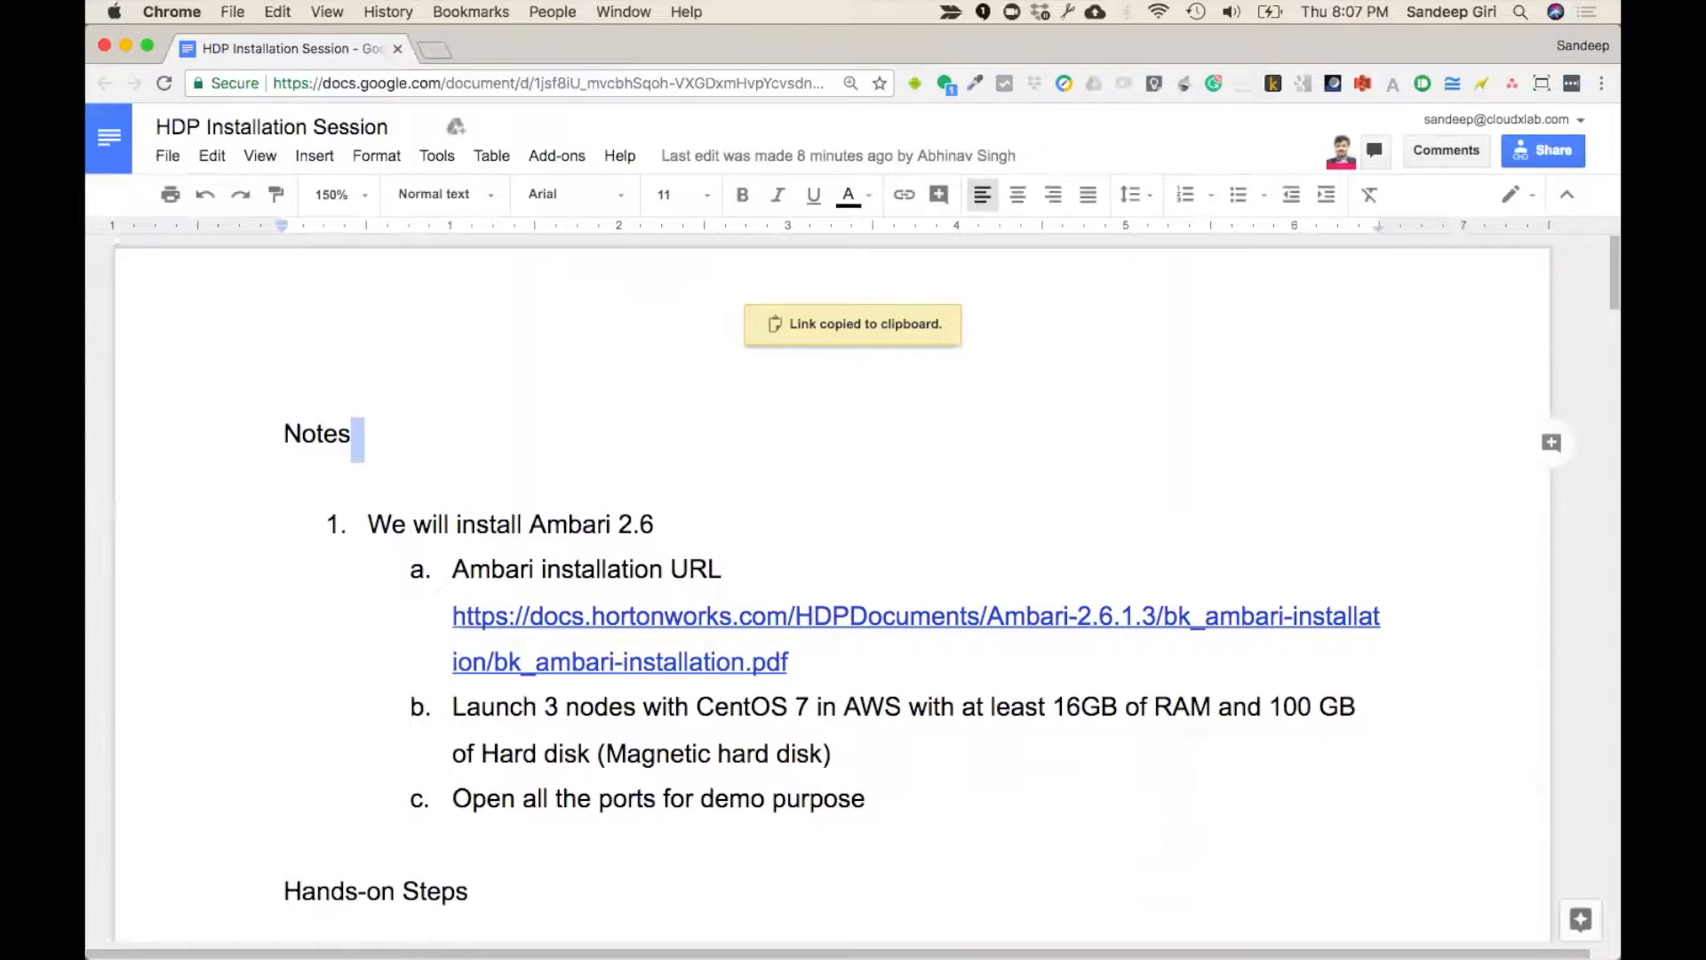
- Open the Hortonworks PDF linked under "Ambari installation URL" in the notes
click(591, 615)
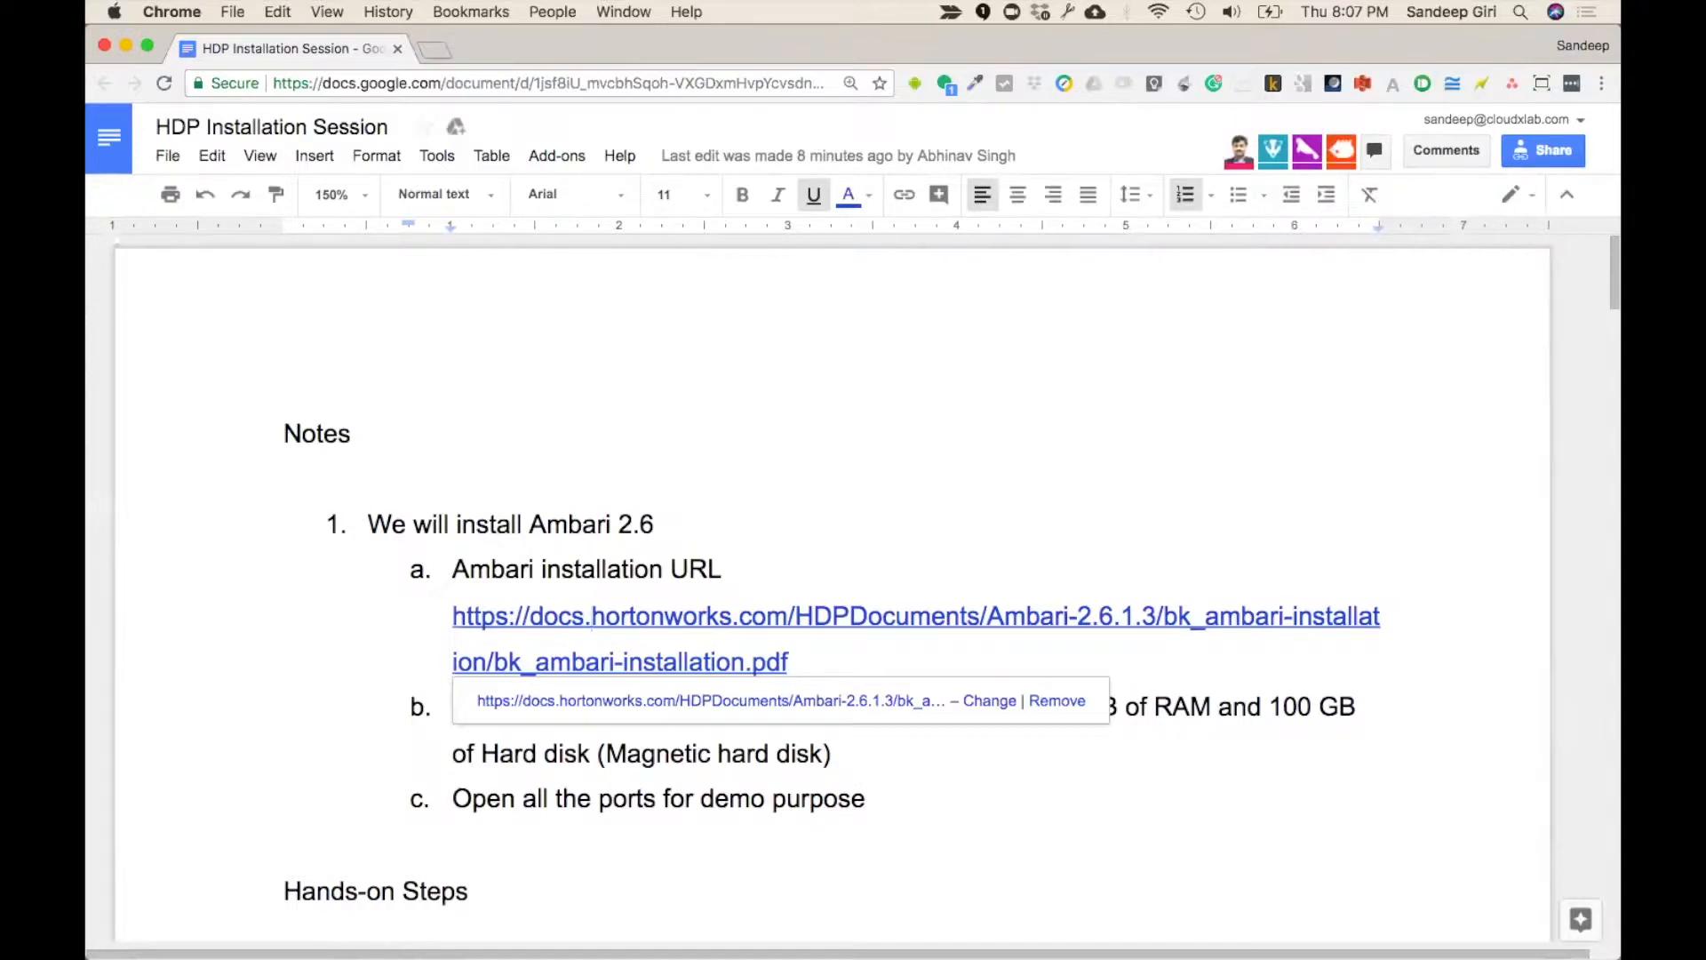
click(640, 505)
click(690, 616)
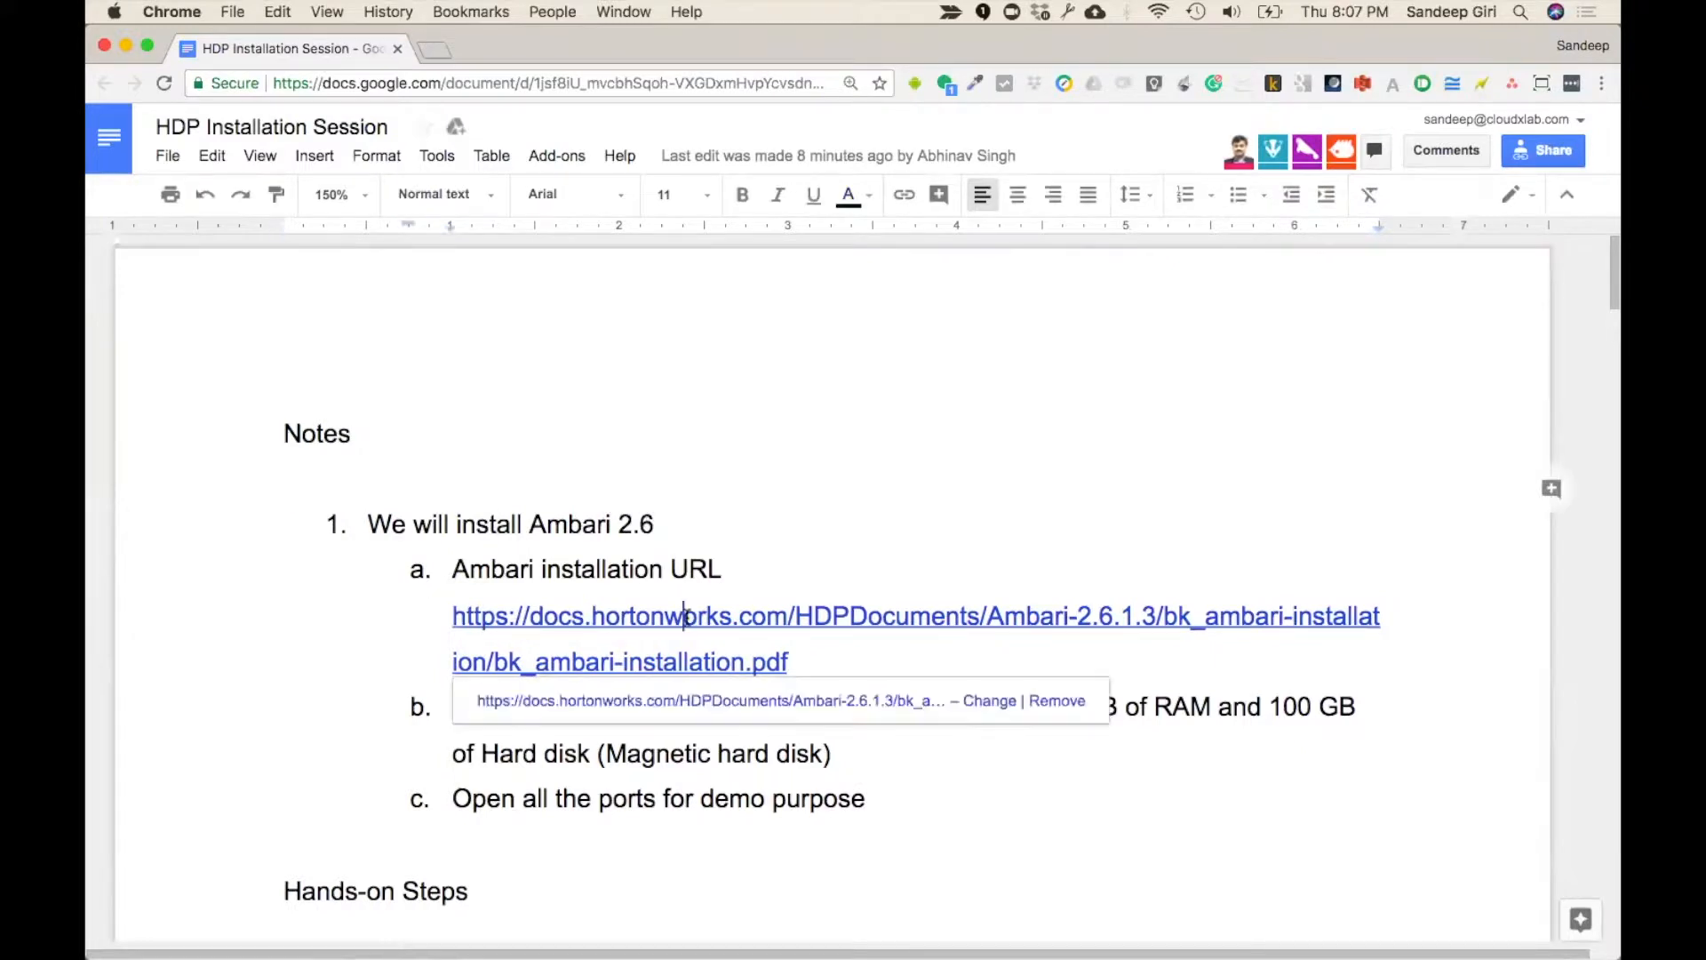
click(622, 616)
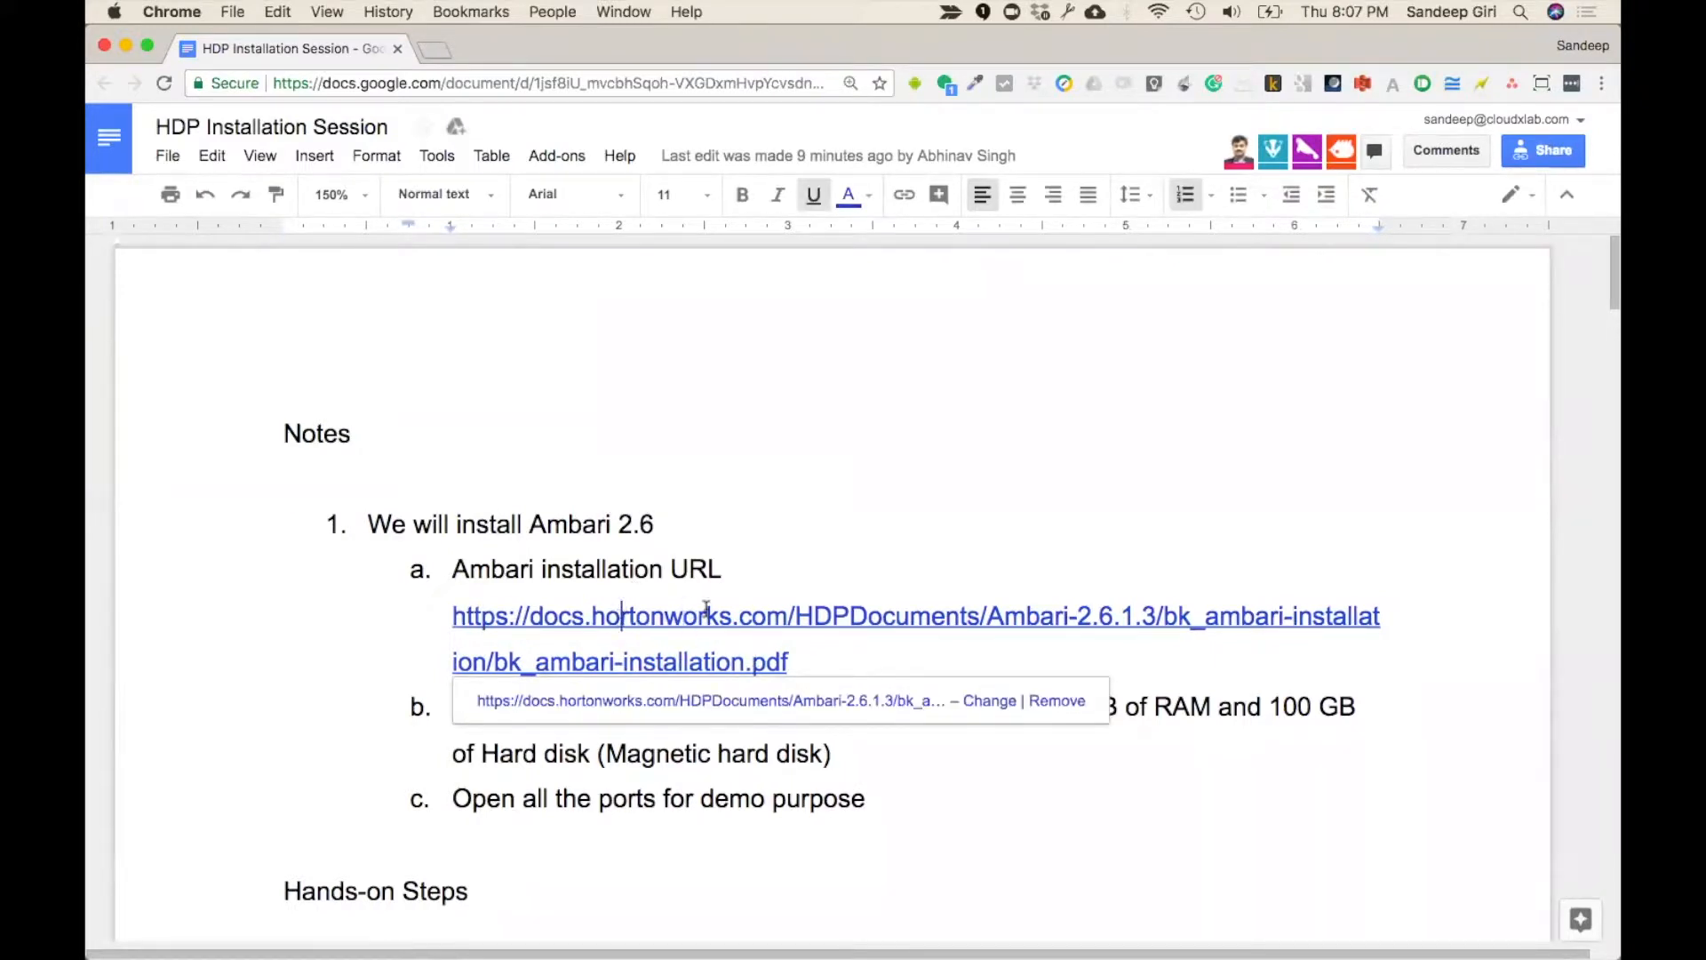
drag(453, 569, 722, 569)
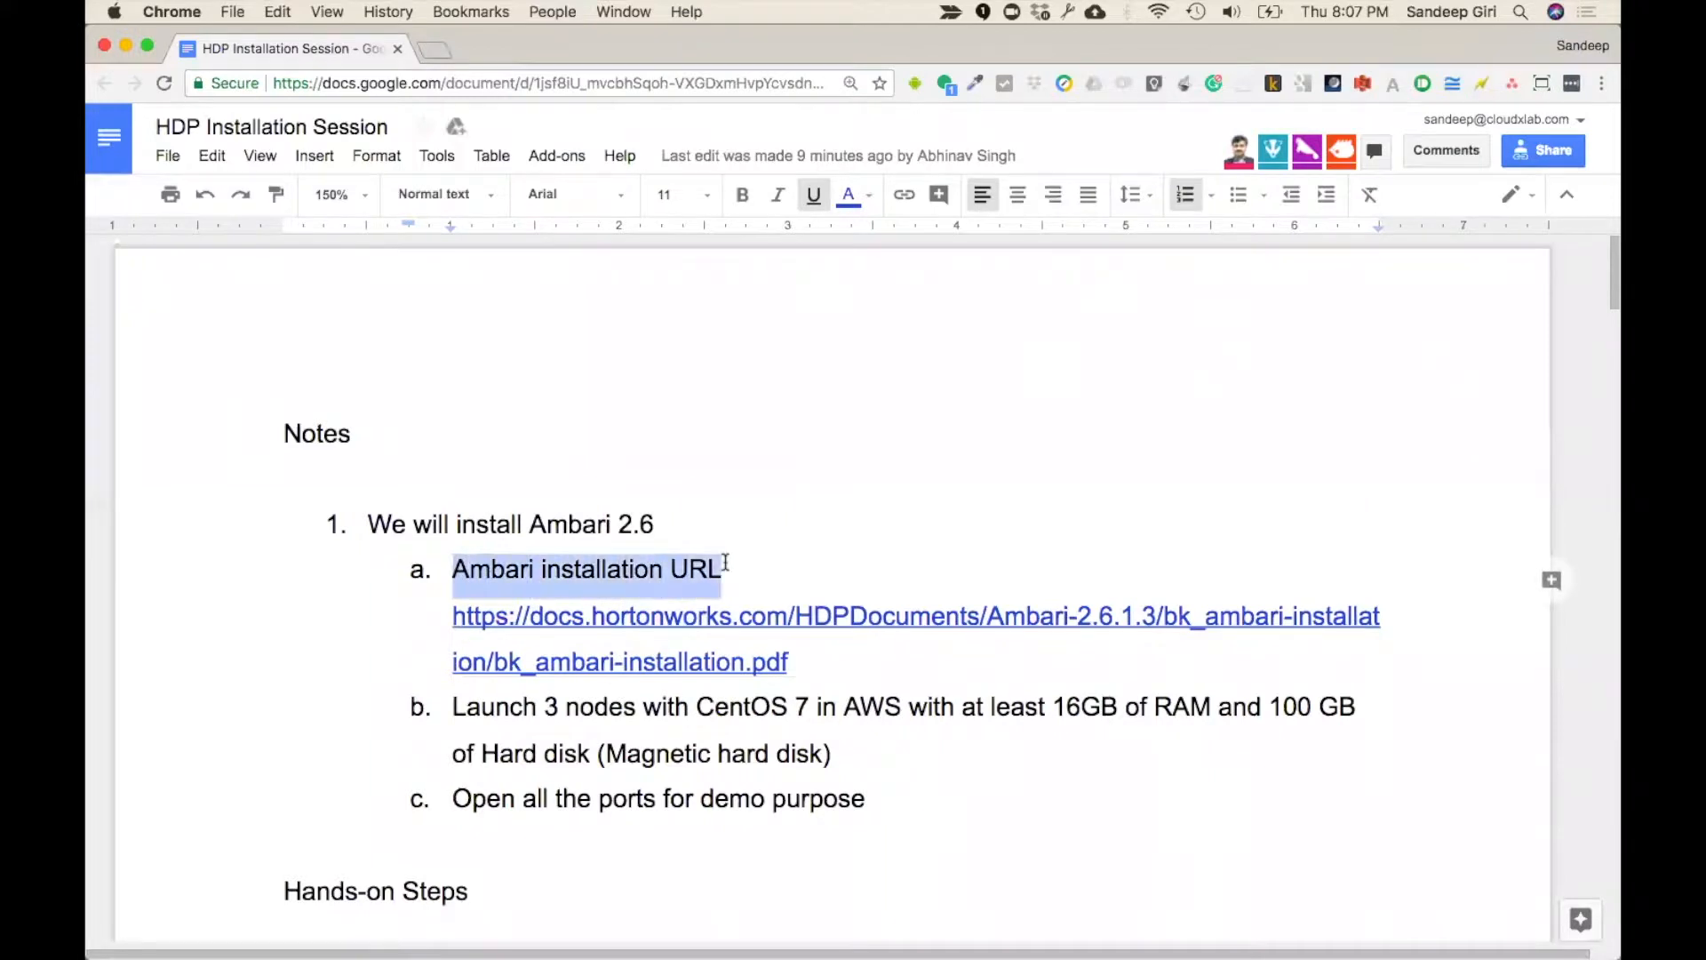
click(758, 626)
click(791, 699)
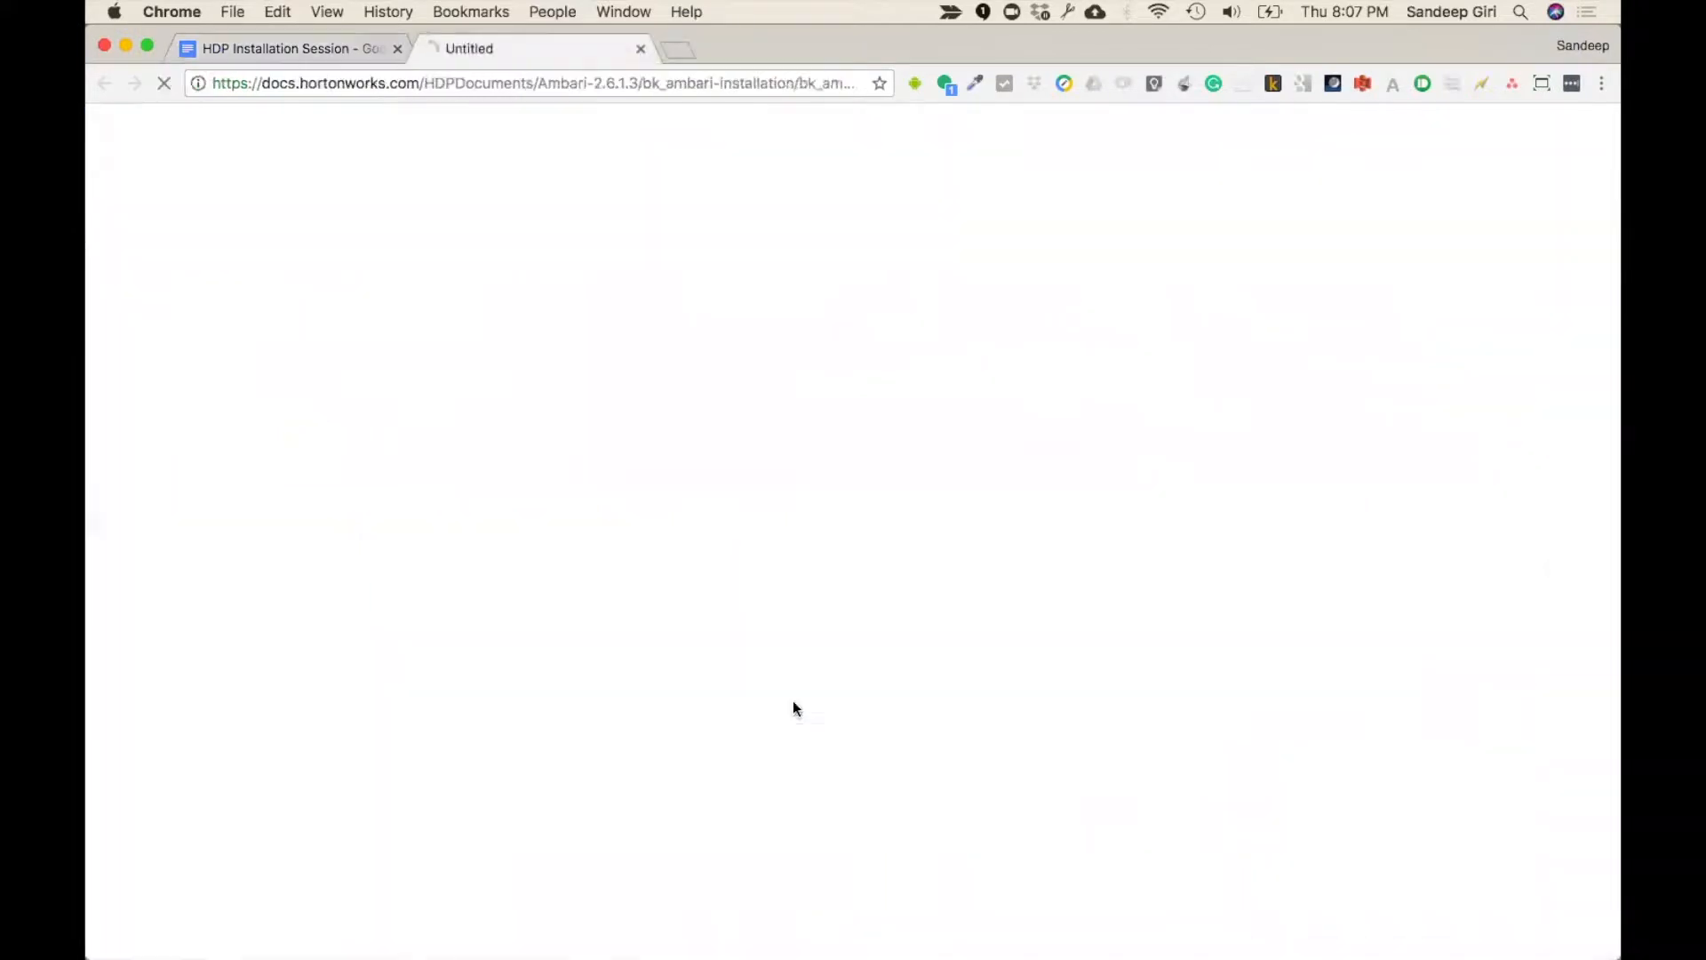
- Examine the Apache Ambari Installation PDF's opening pages and its table of contents, including the Installing Ambari chapter
click(324, 48)
click(450, 45)
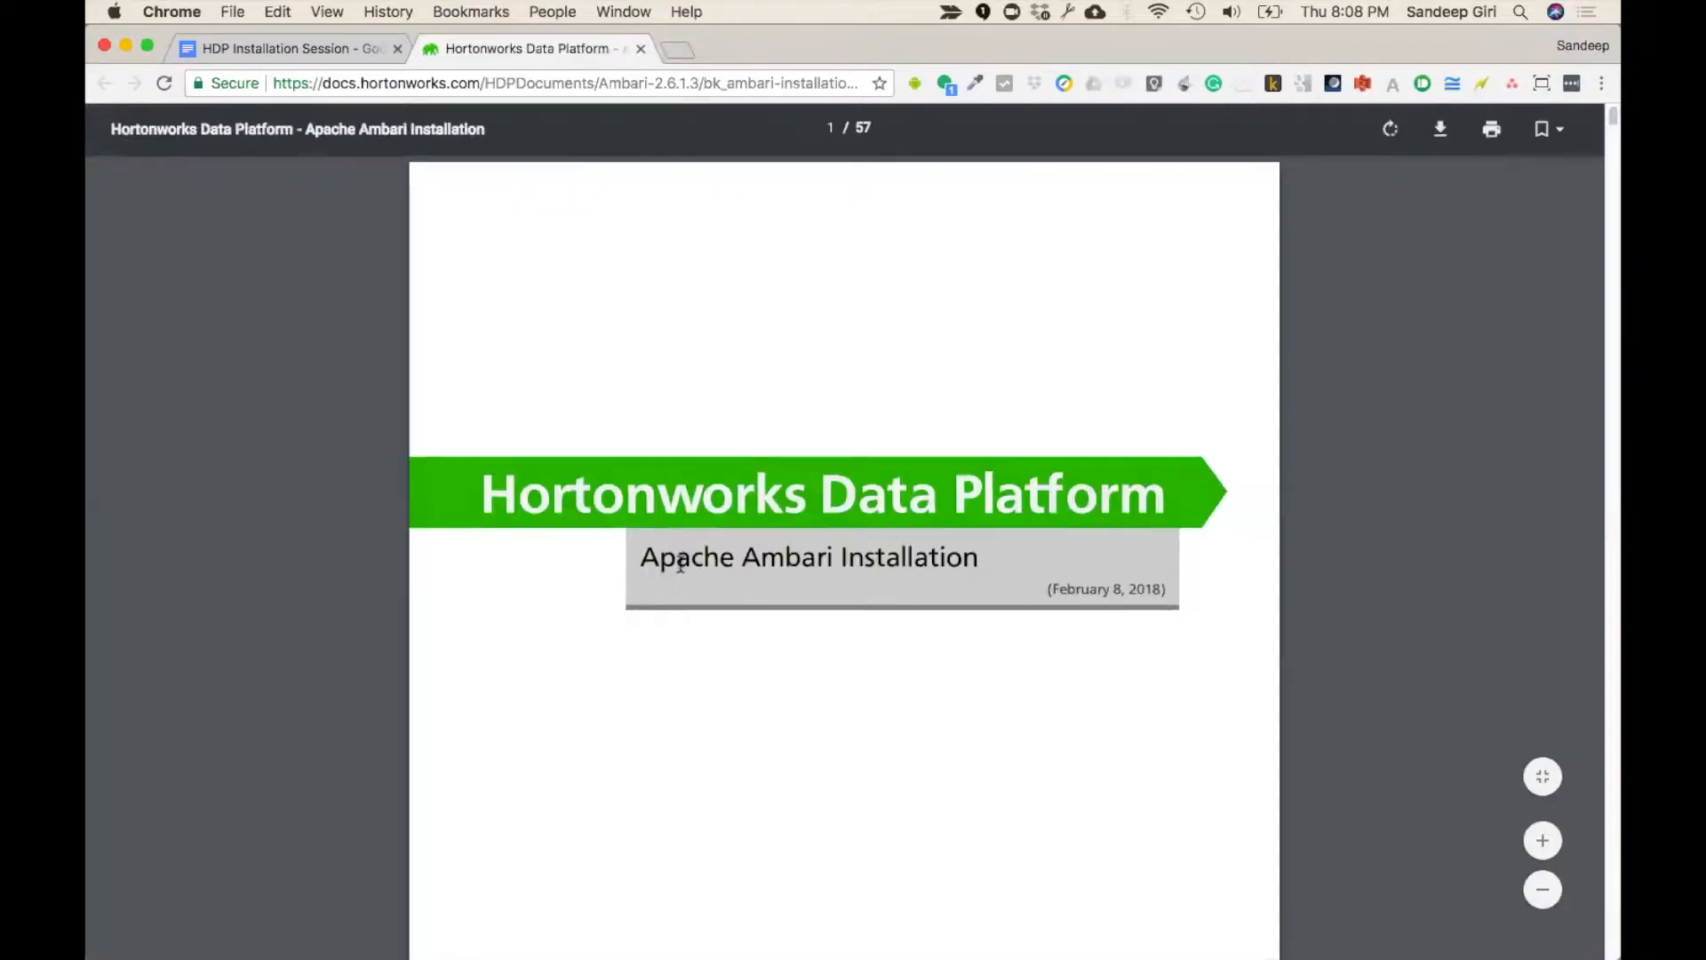
scroll(681, 564, down, 6)
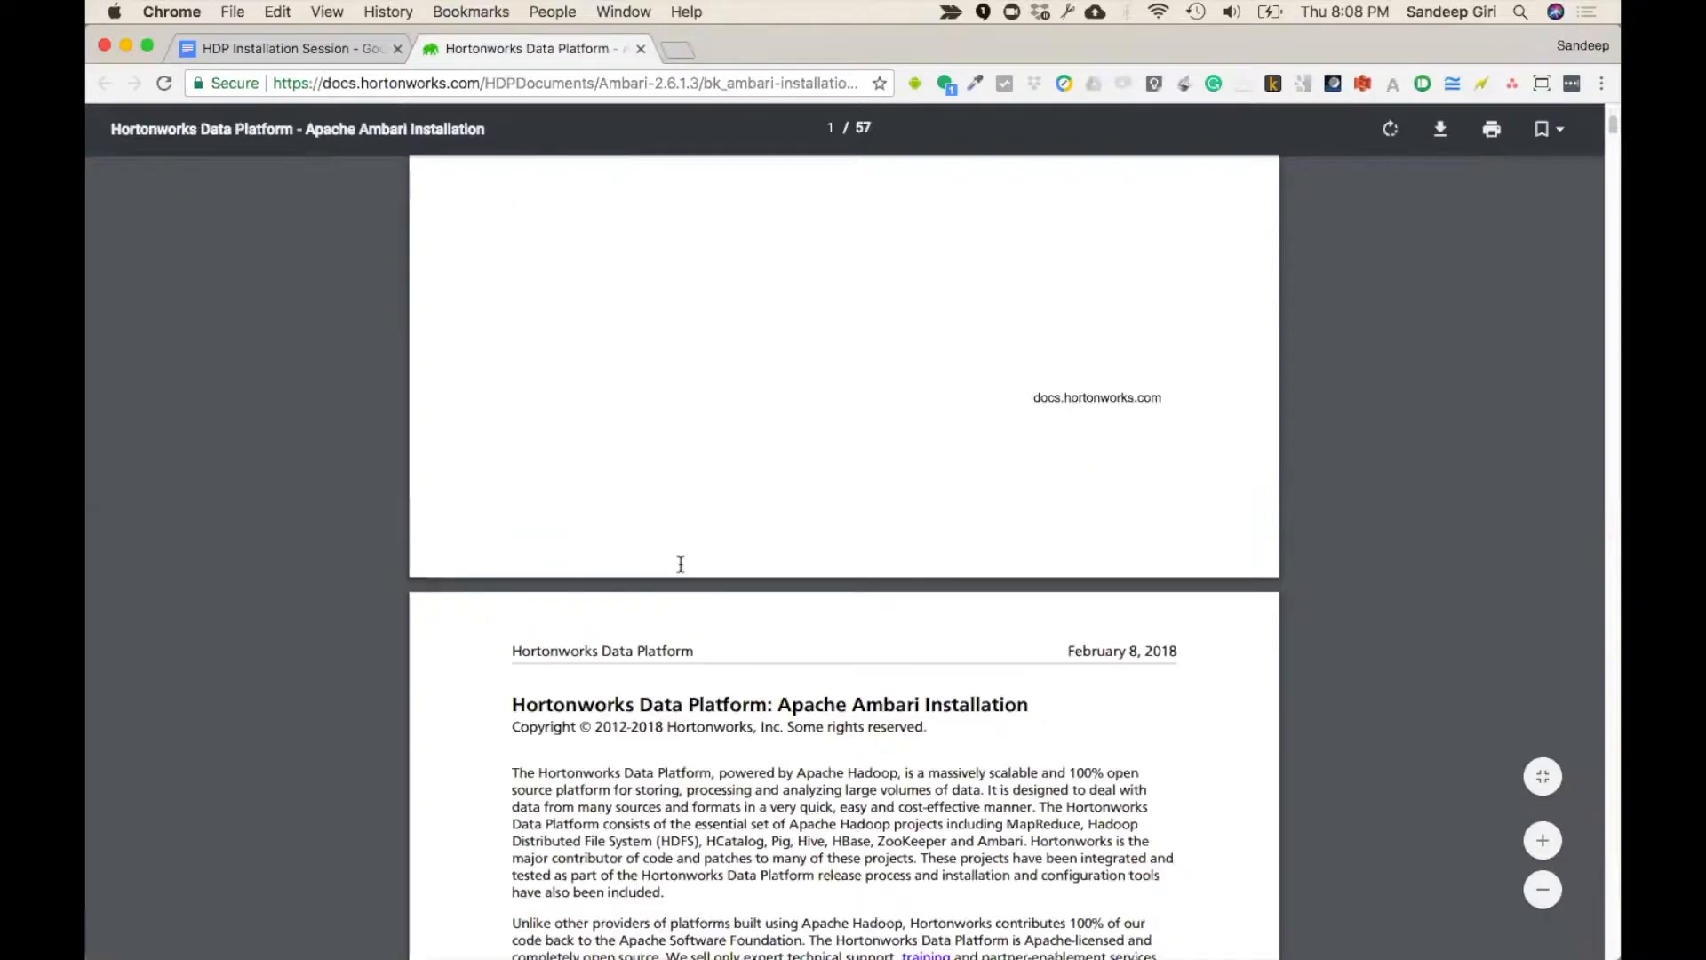
scroll(681, 564, down, 2)
scroll(830, 238, down, 3)
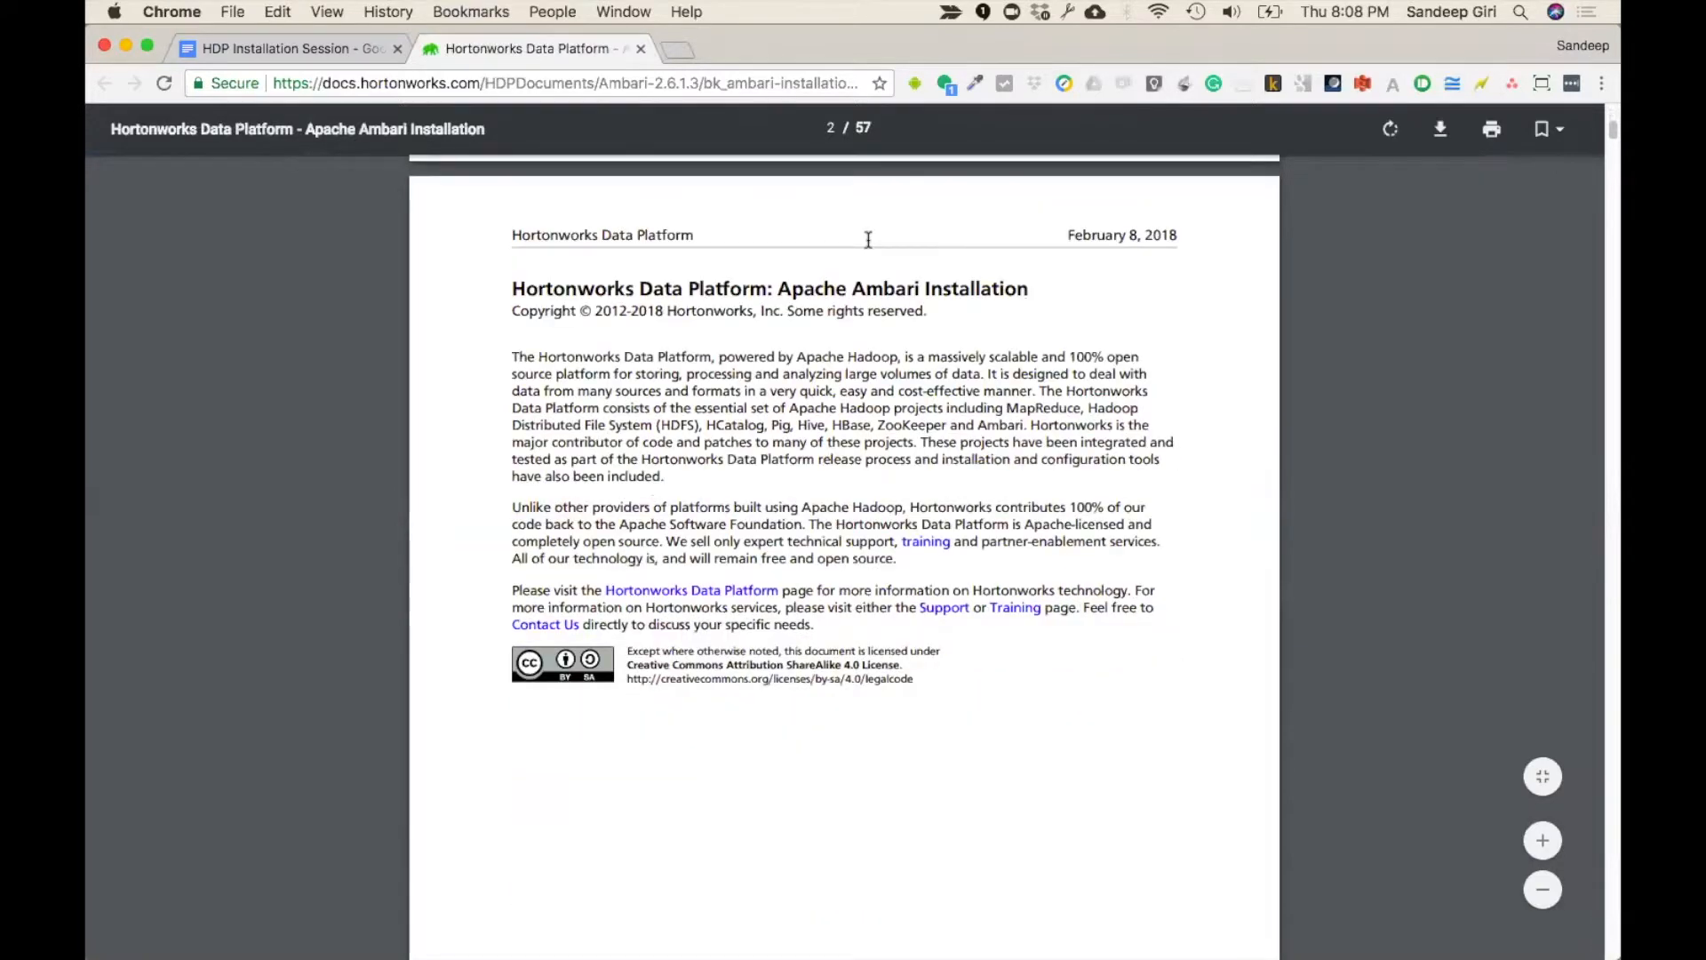
scroll(862, 240, down, 14)
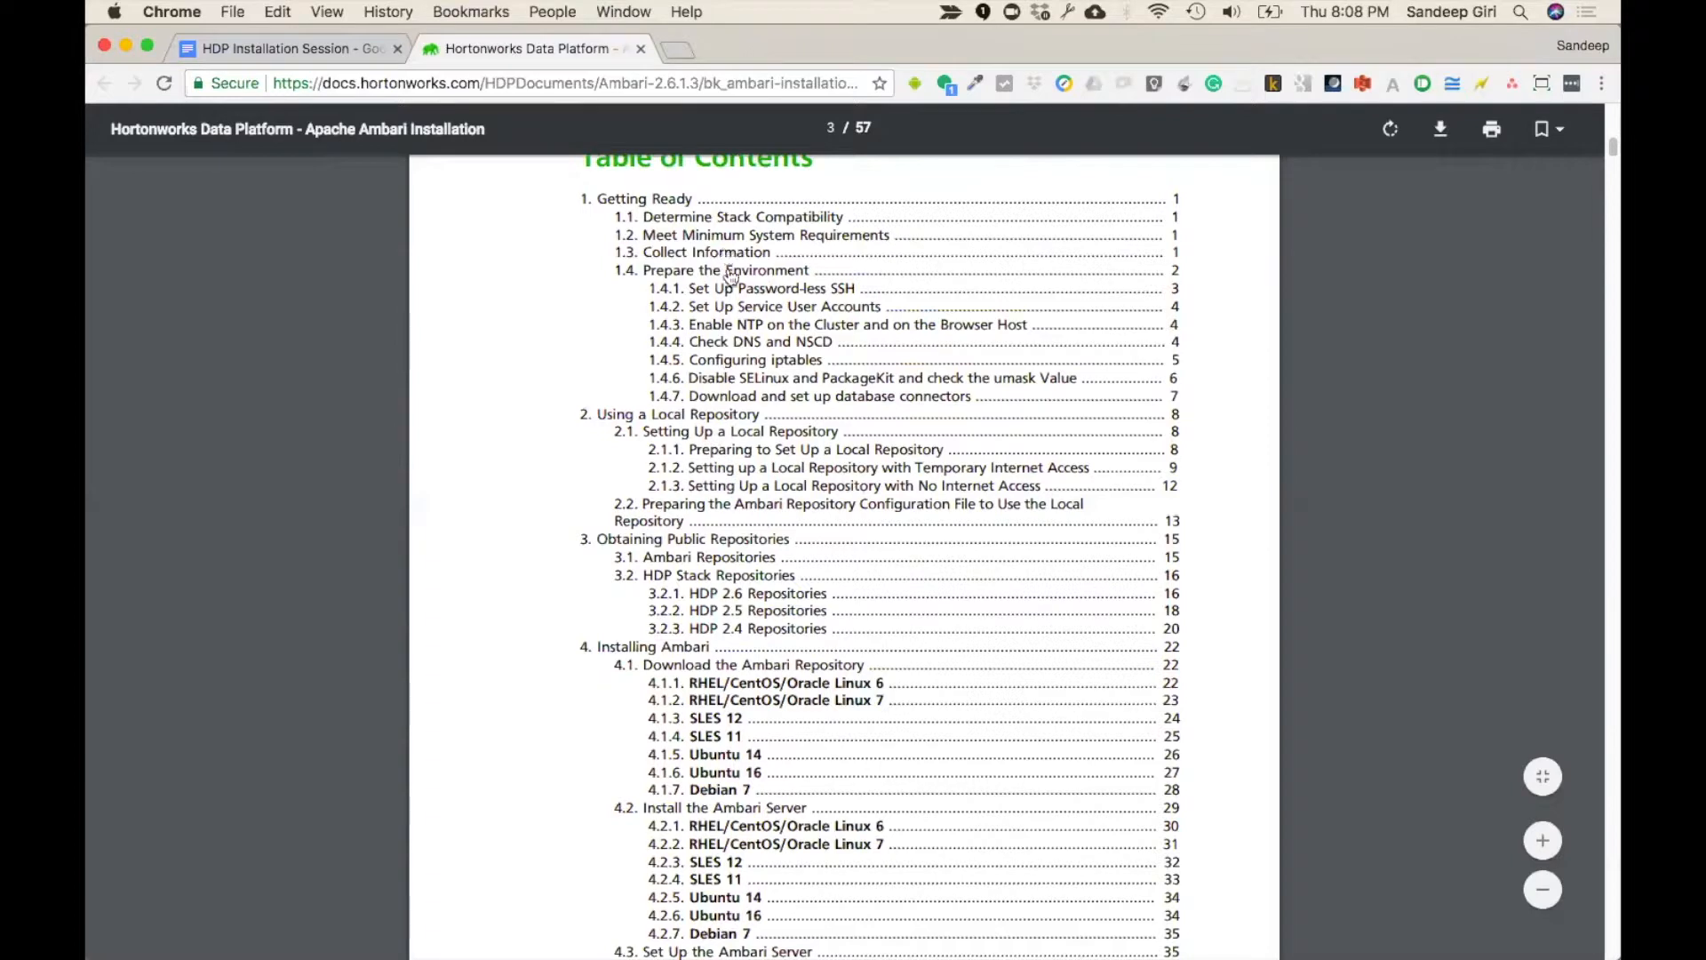
scroll(794, 731, down, 5)
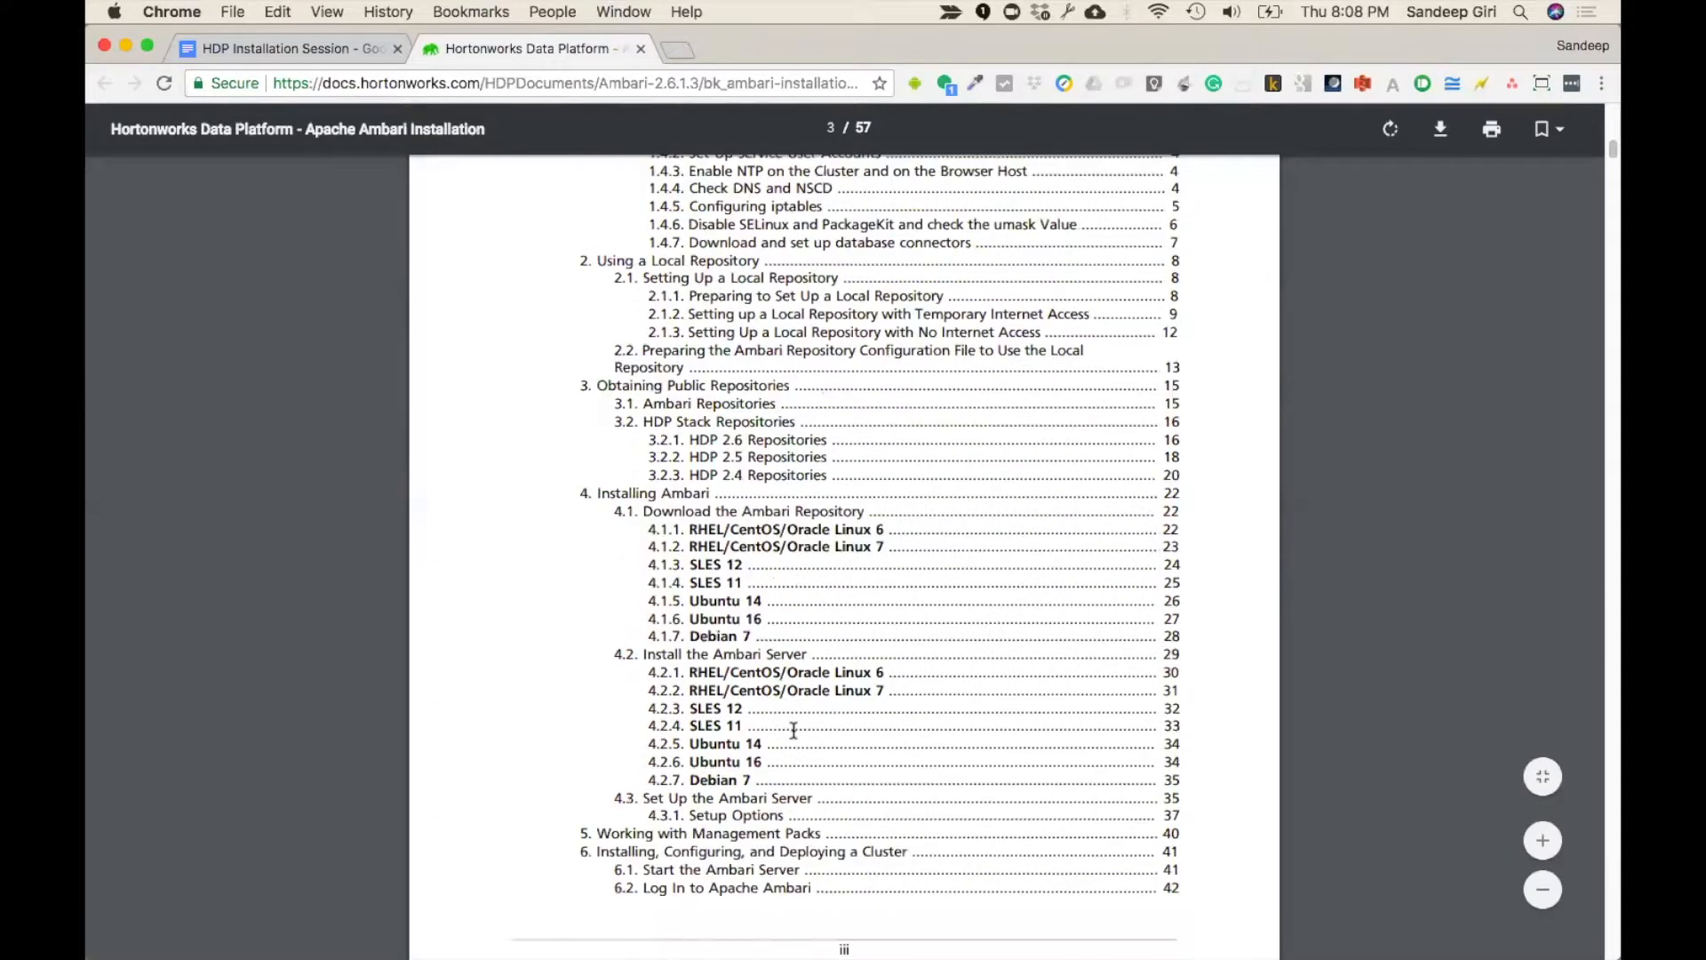
scroll(821, 591, up, 2)
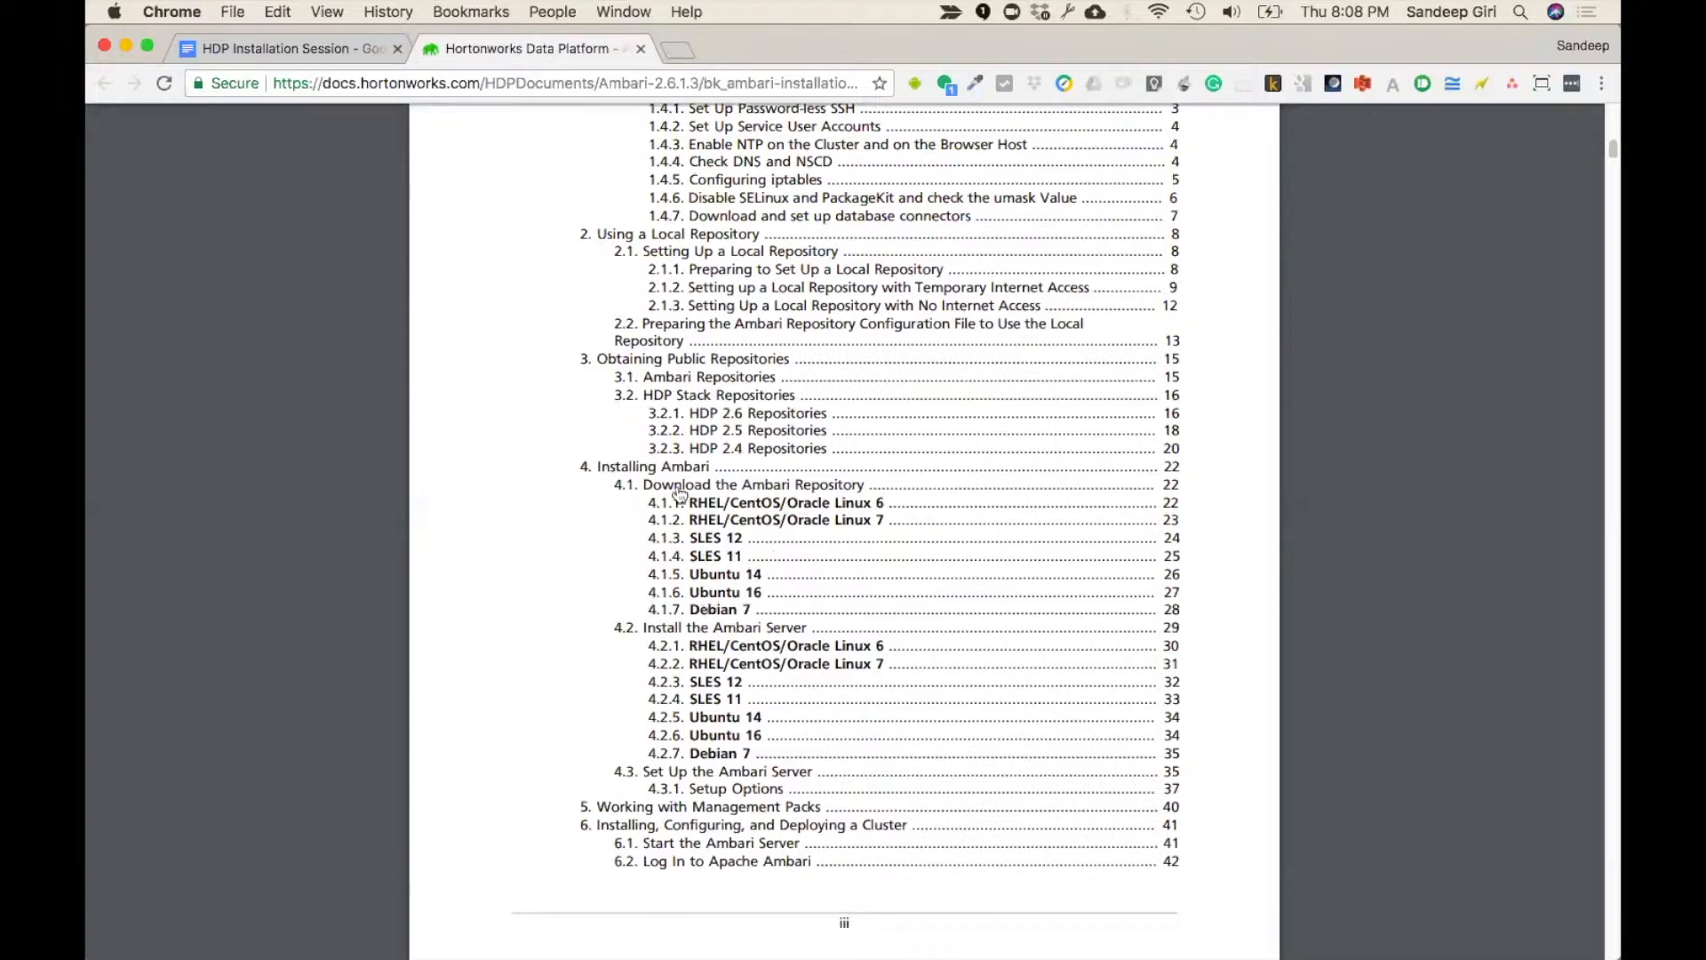
scroll(753, 534, down, 15)
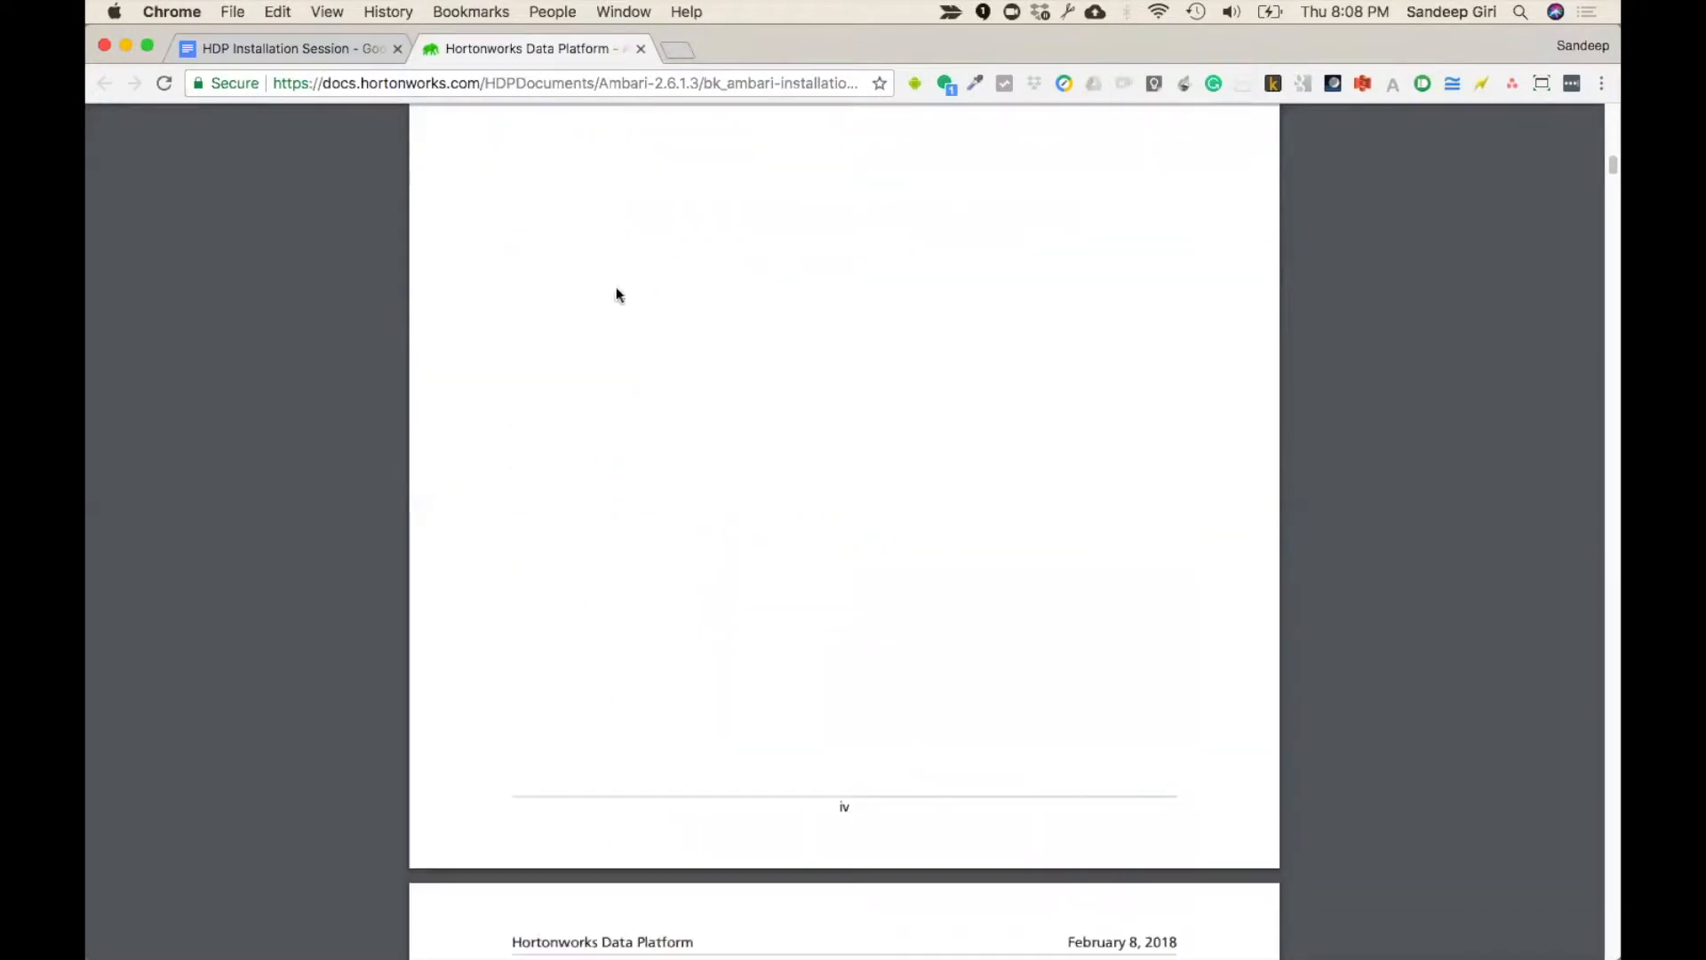
- Return to the HDP Installation Session document and review the CentOS 7 node requirements, the Ambari 2.6 notes and the first Hands-on Steps
click(325, 52)
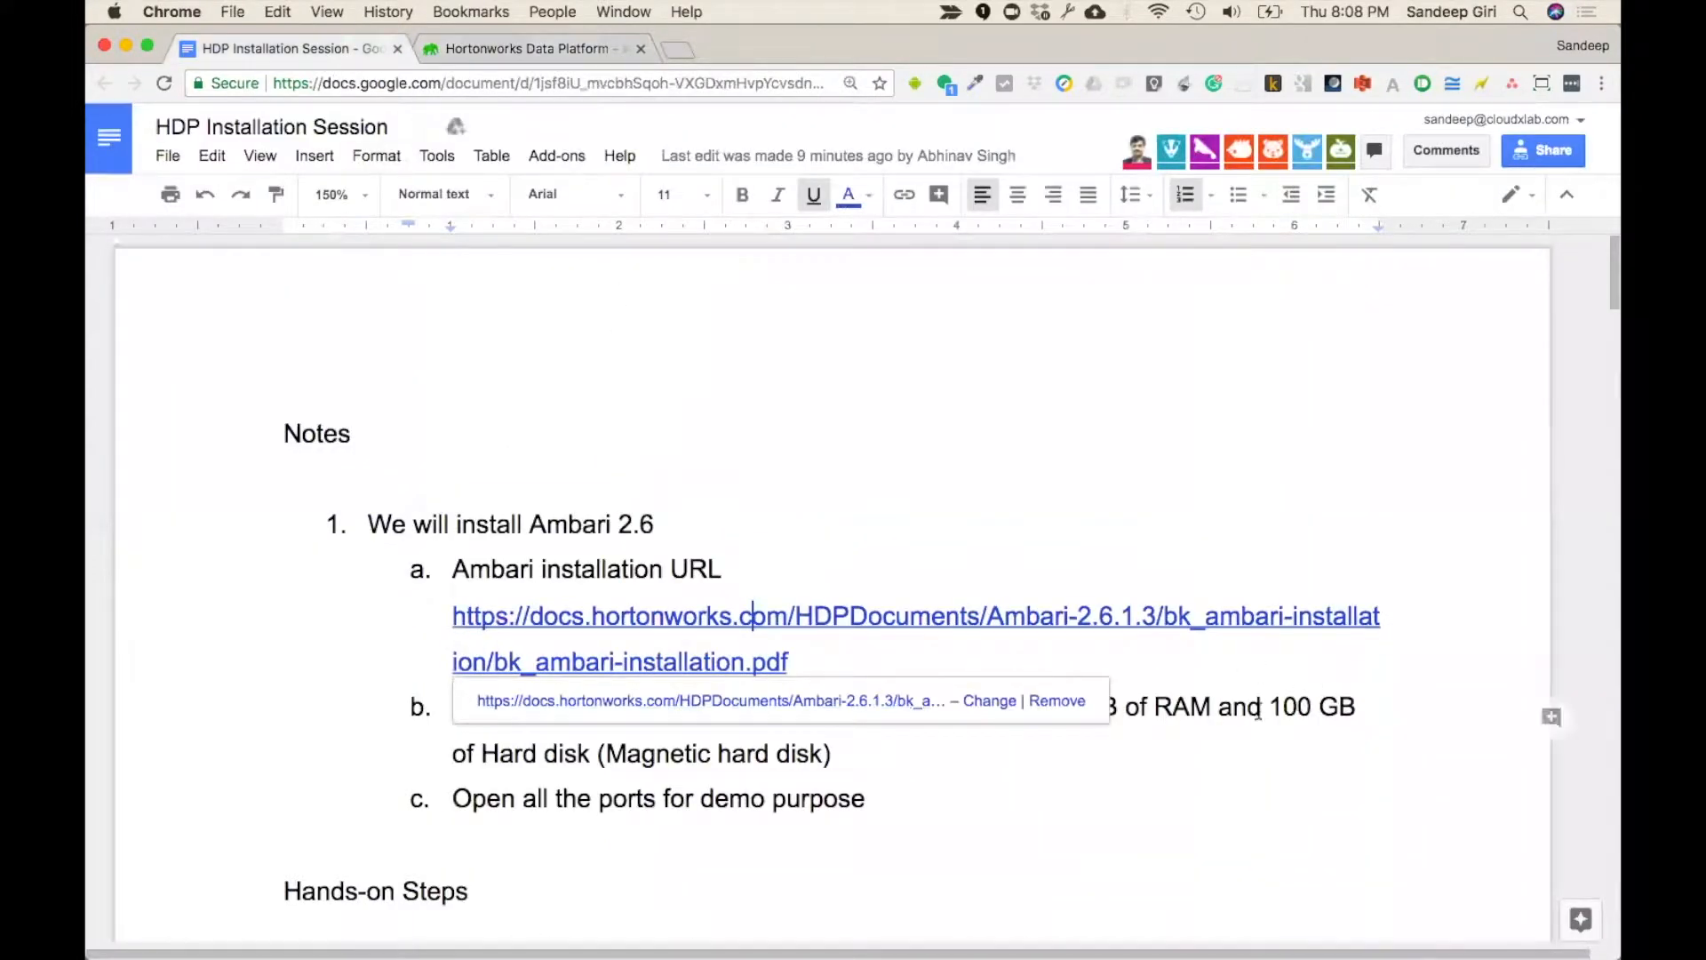
drag(698, 711, 832, 718)
click(971, 784)
scroll(971, 785, down, 4)
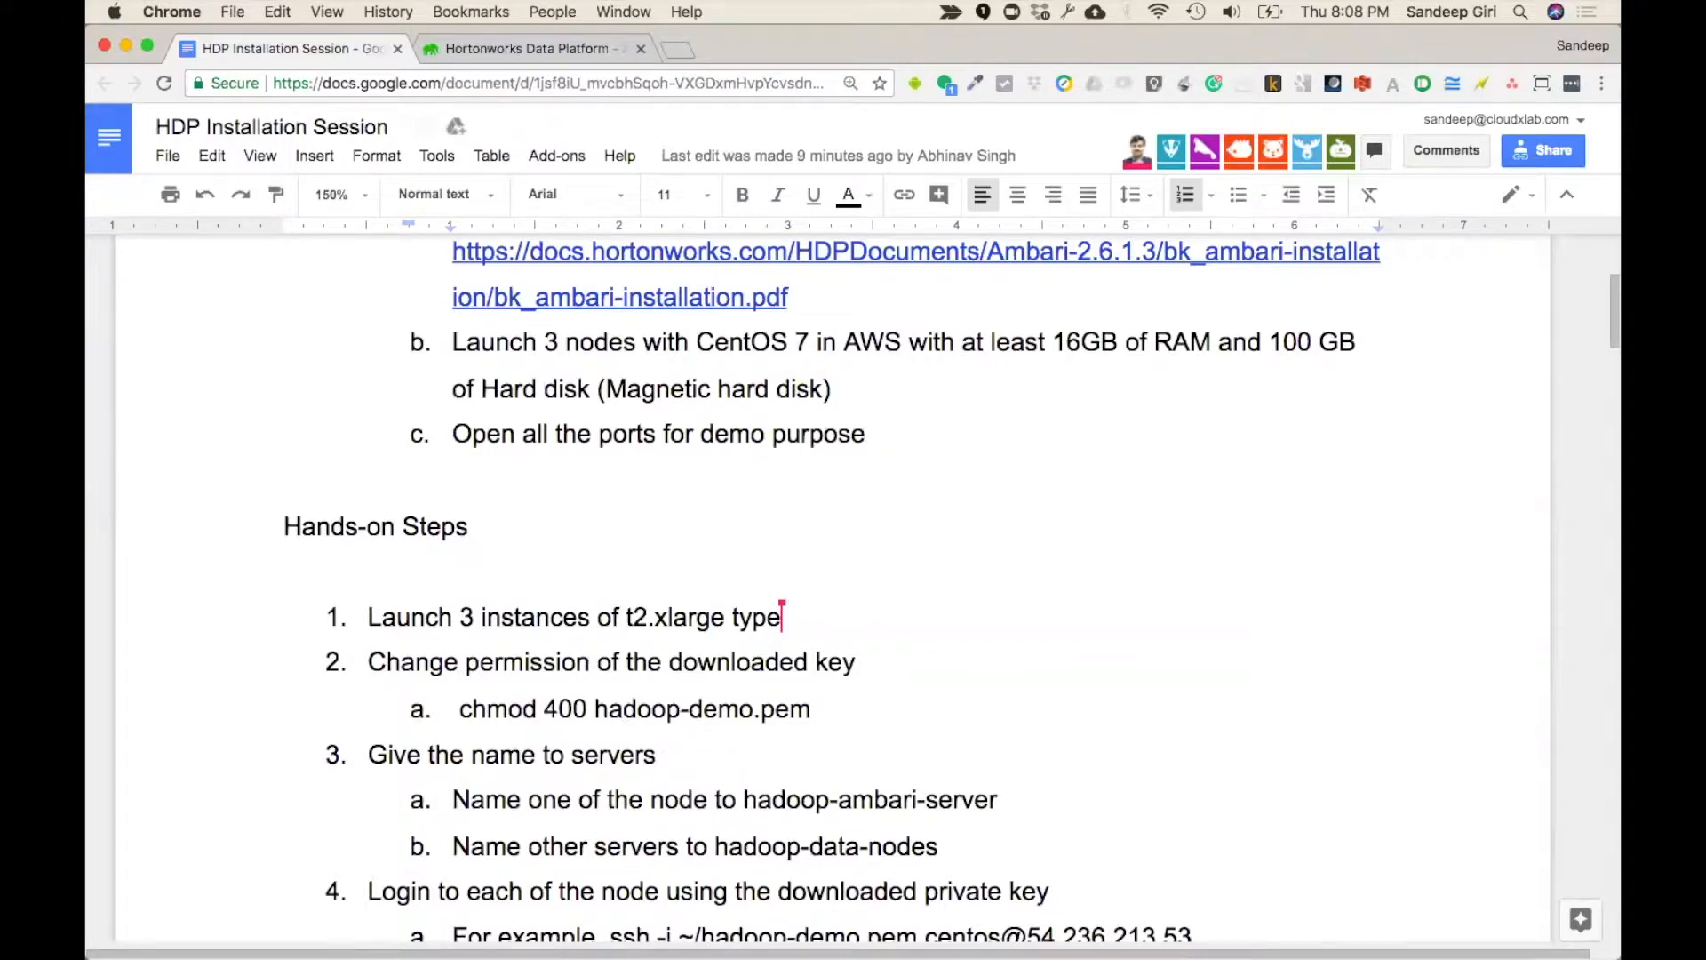
click(395, 530)
scroll(396, 531, up, 1)
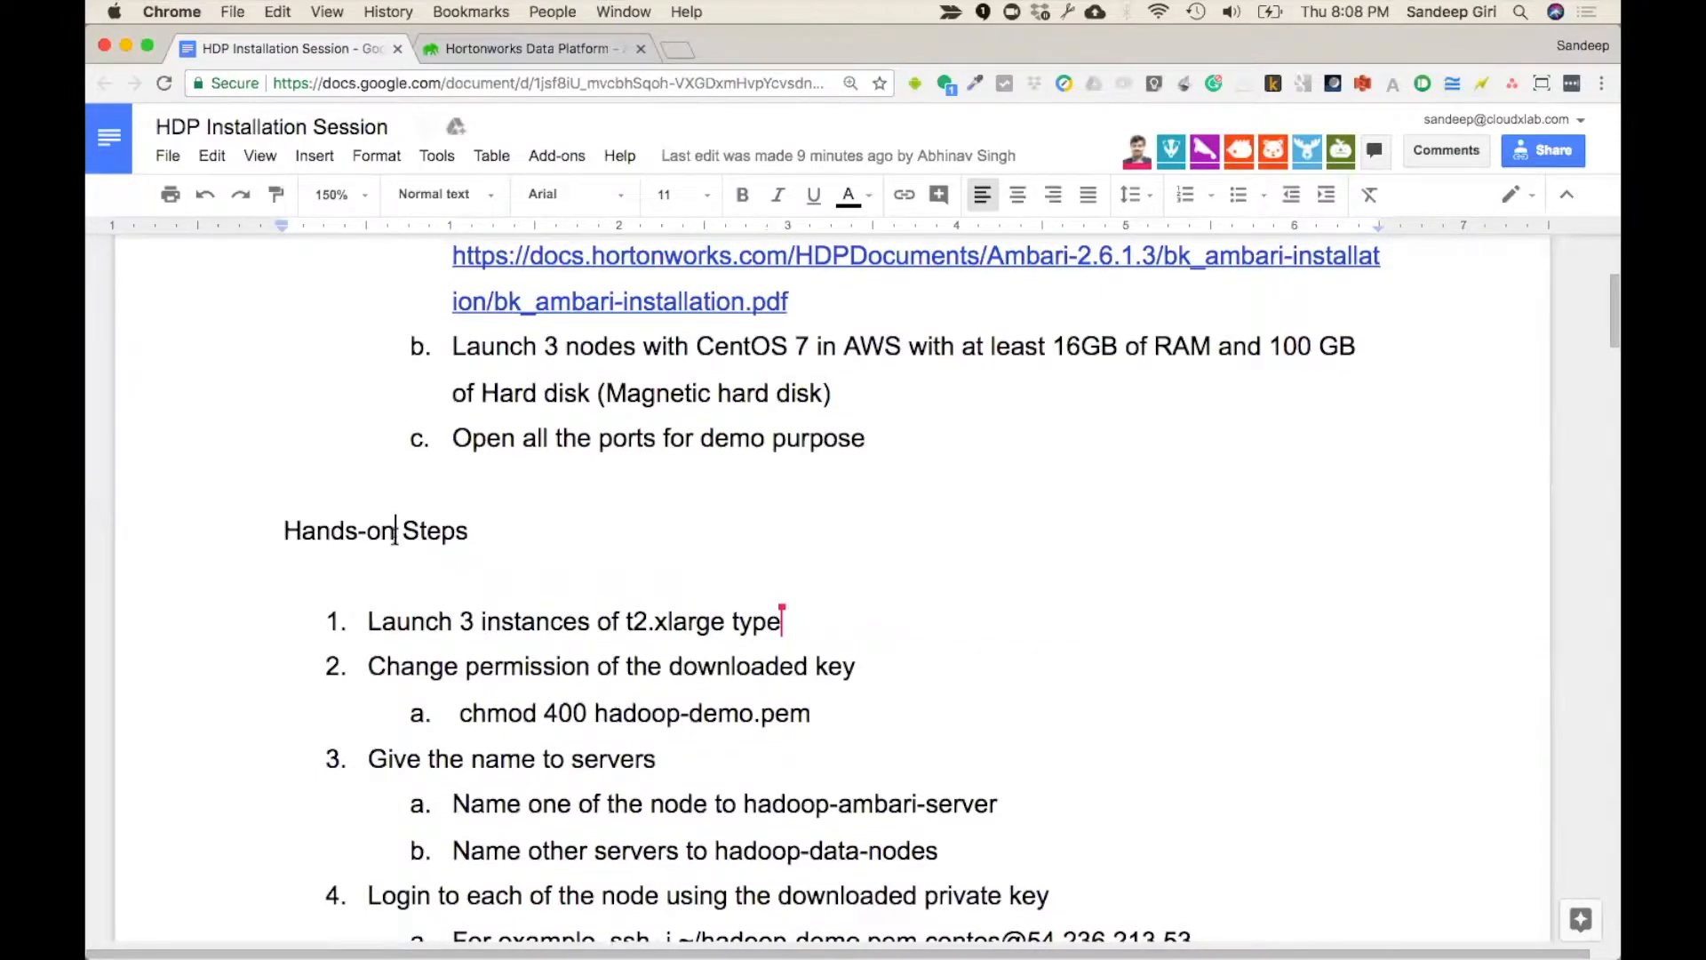
scroll(396, 534, up, 3)
drag(368, 406, 867, 681)
click(835, 778)
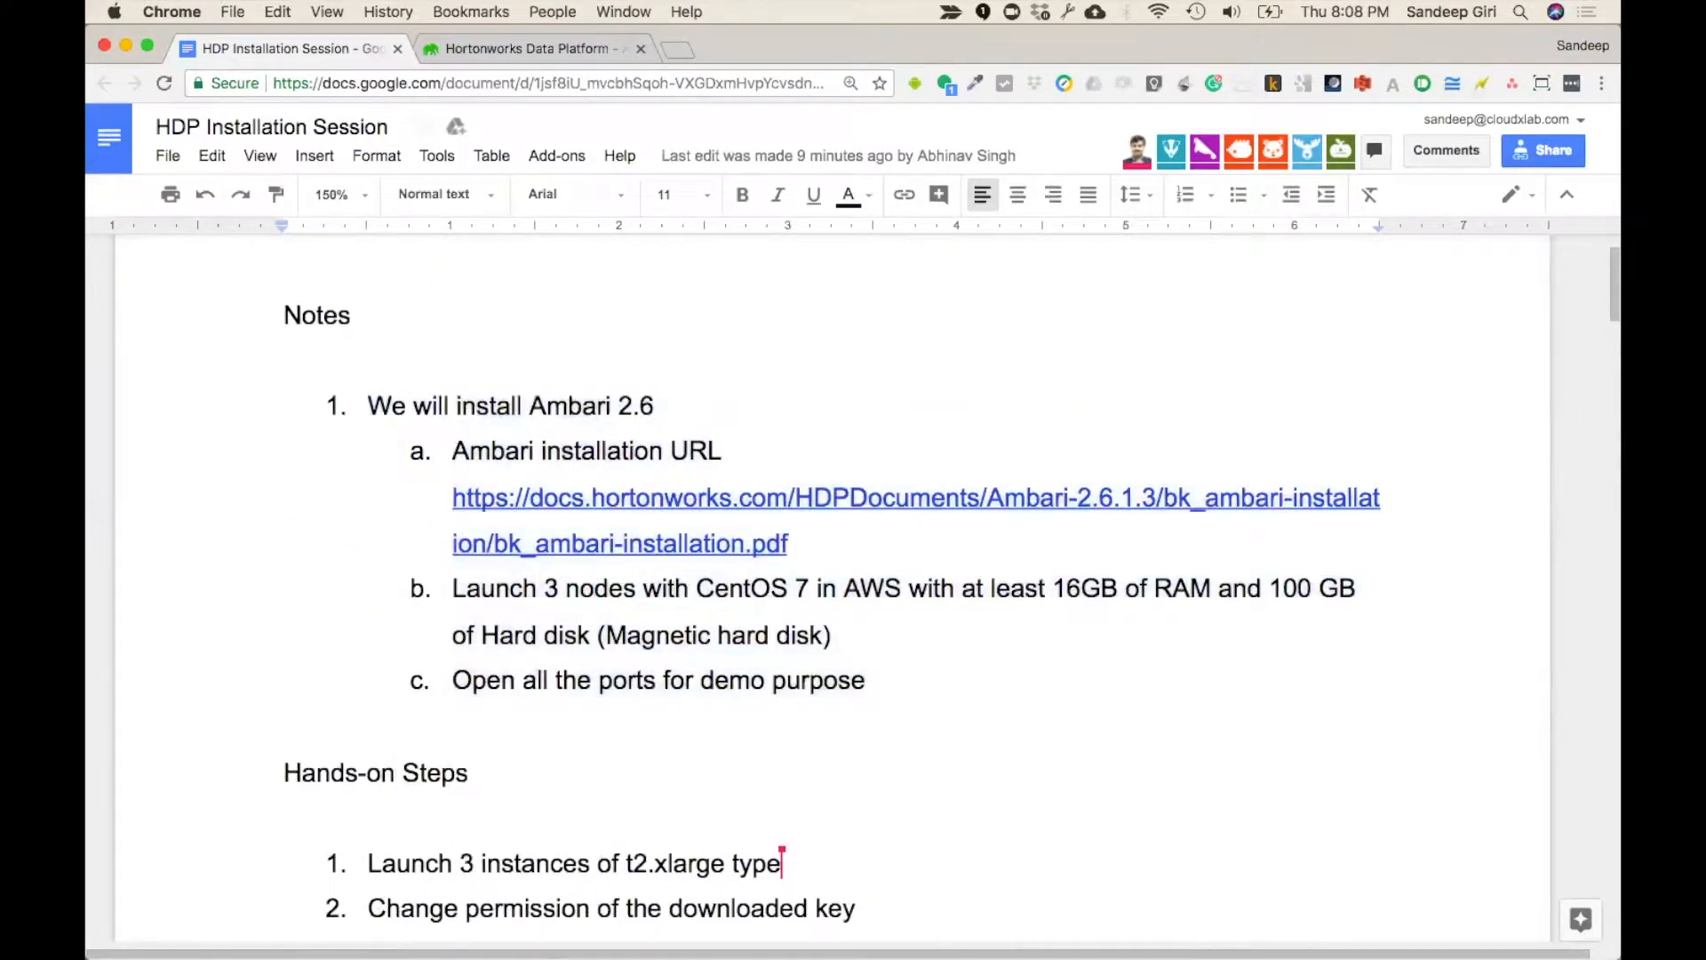